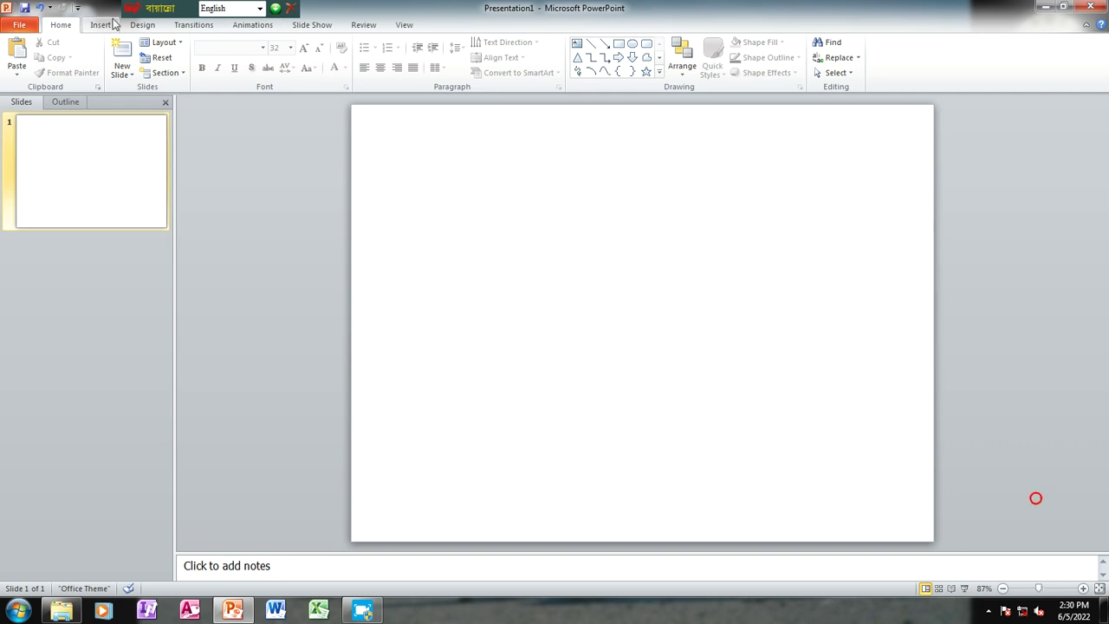
Apply the Oriel theme to the blank slide from the Design themes gallery
left_click(143, 26)
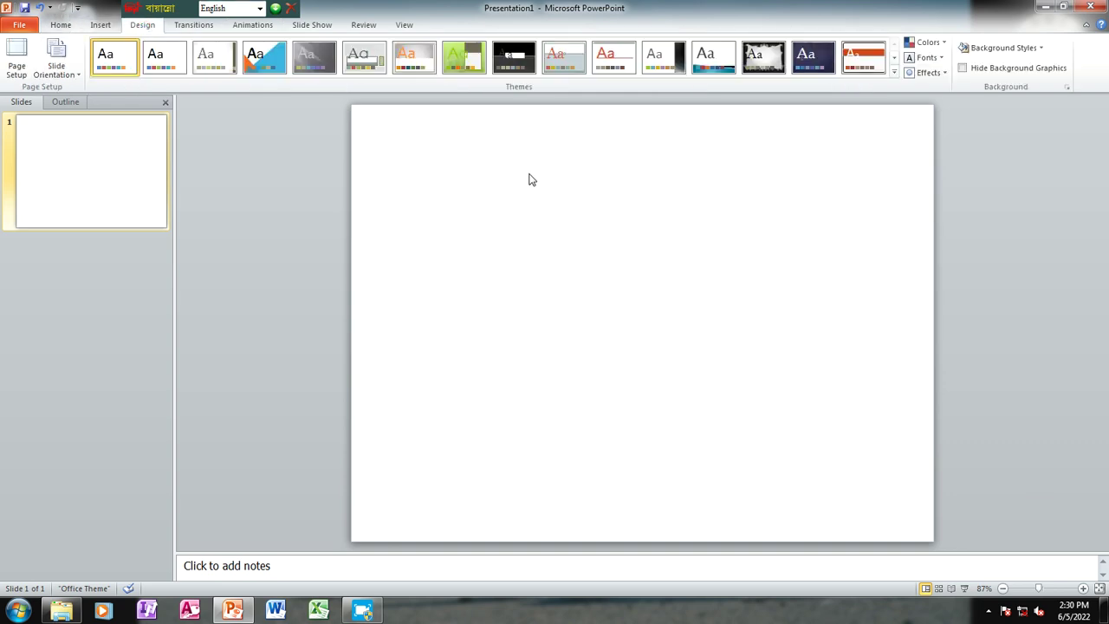
left_click(892, 74)
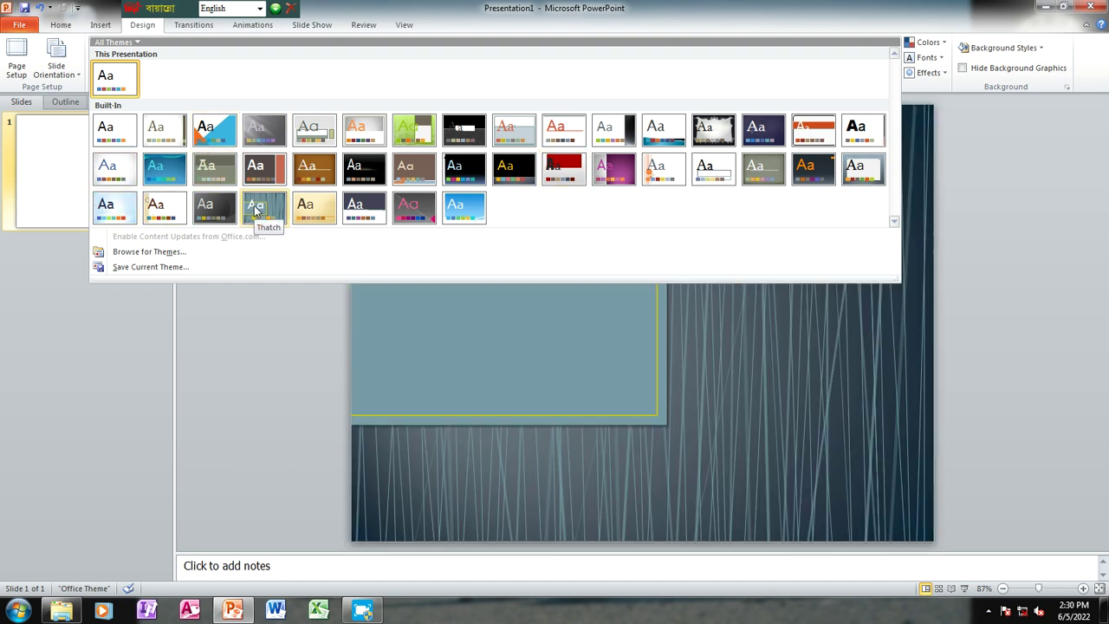
left_click(679, 168)
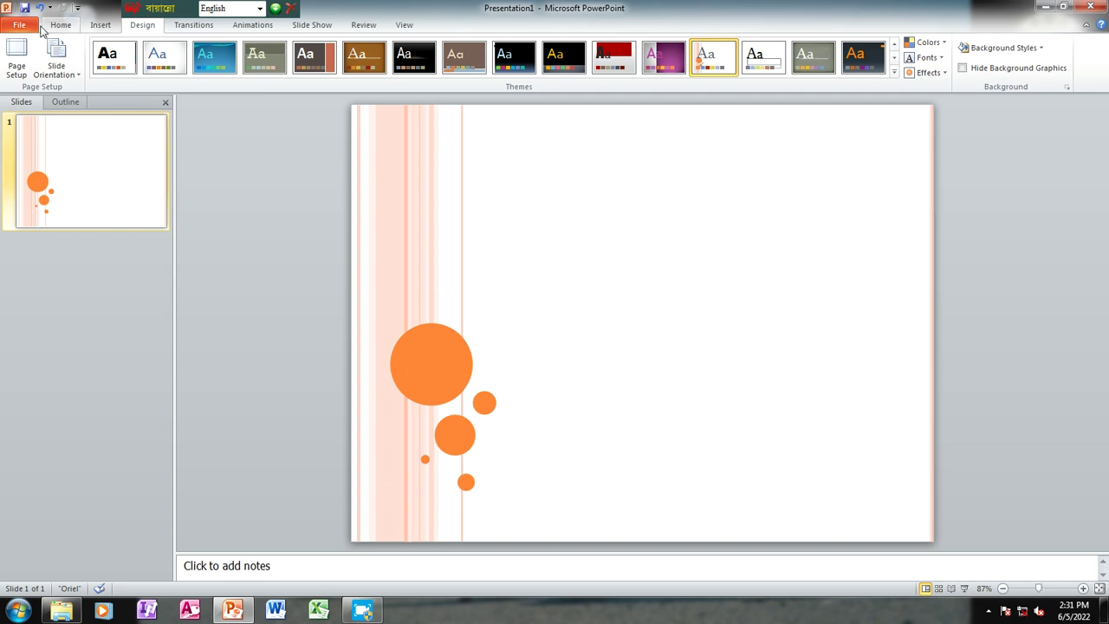
left_click(98, 25)
Draw a text box near the top of the slide and set its font to SutonnyMJ
left_click(362, 59)
left_click_drag(538, 189, 751, 423)
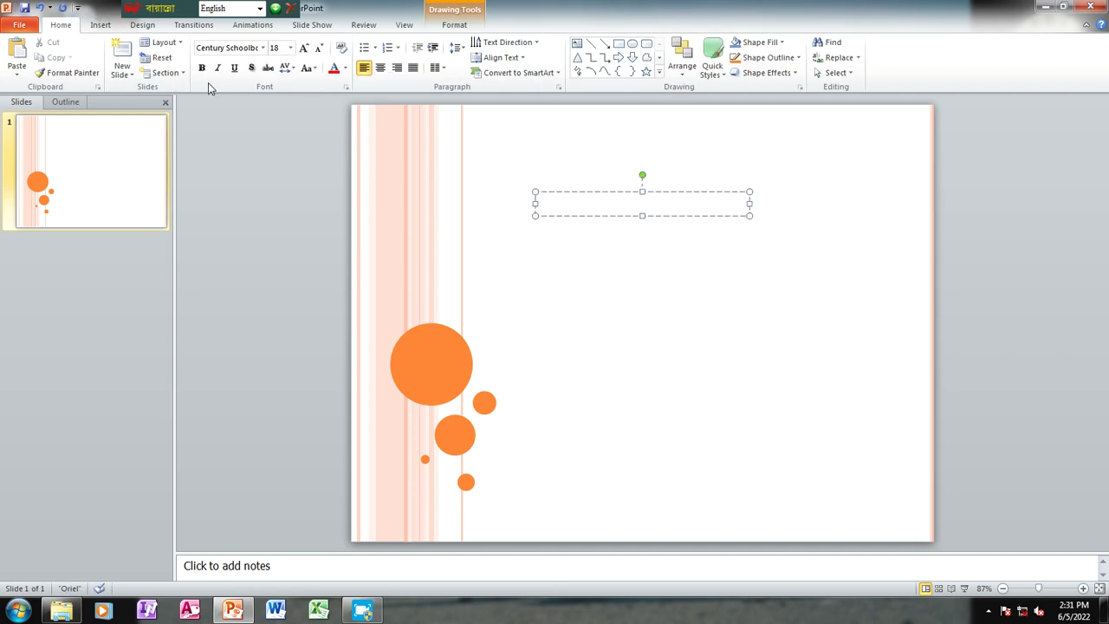
left_click(262, 47)
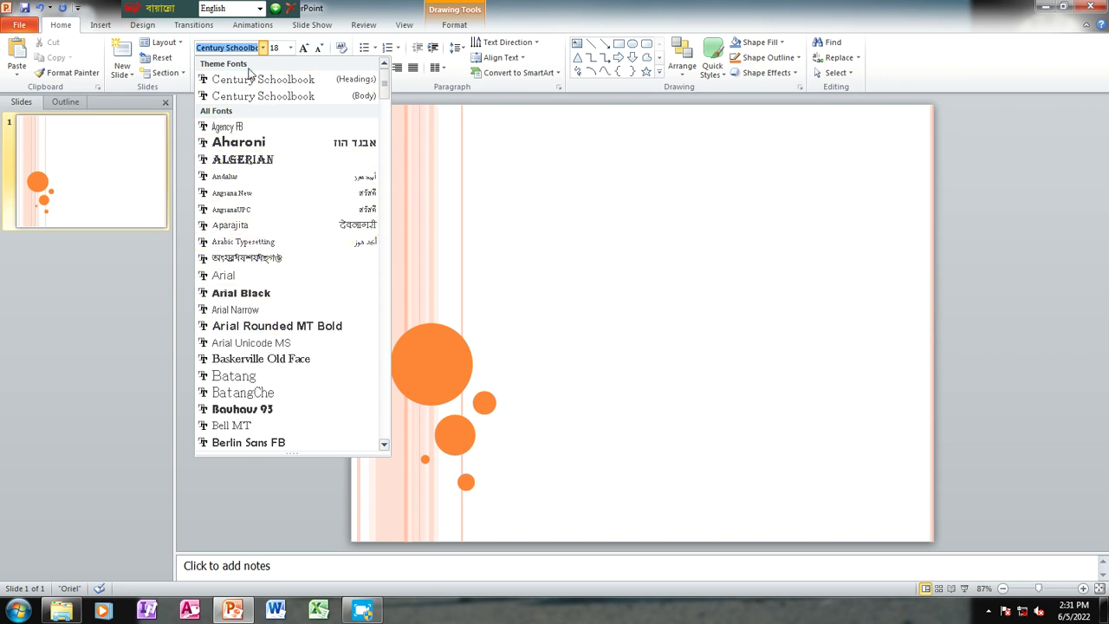
type("s")
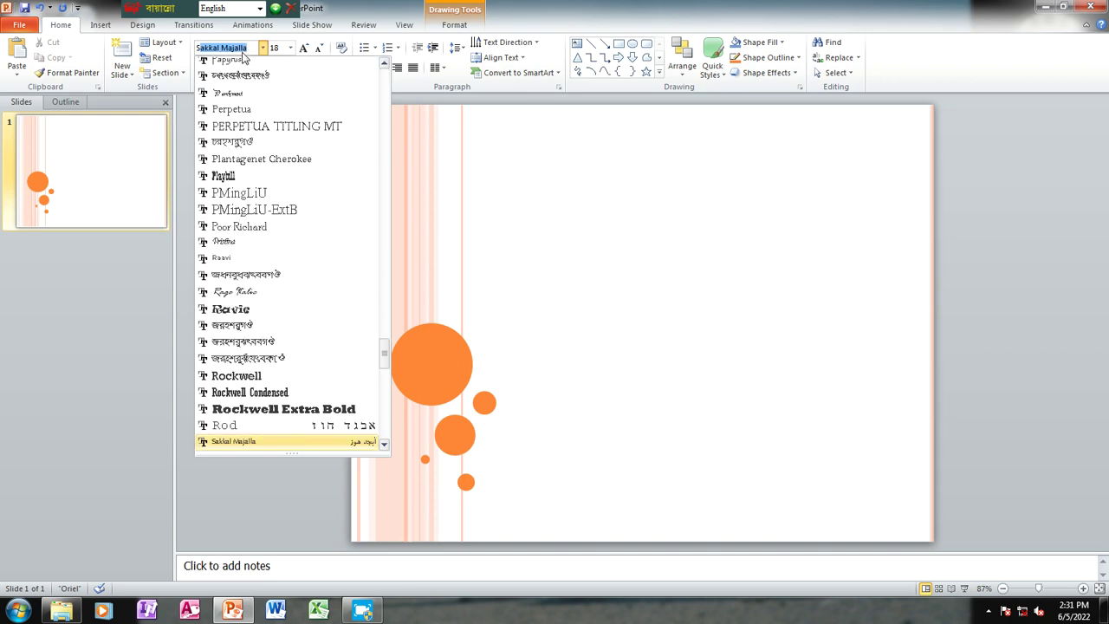
type("u")
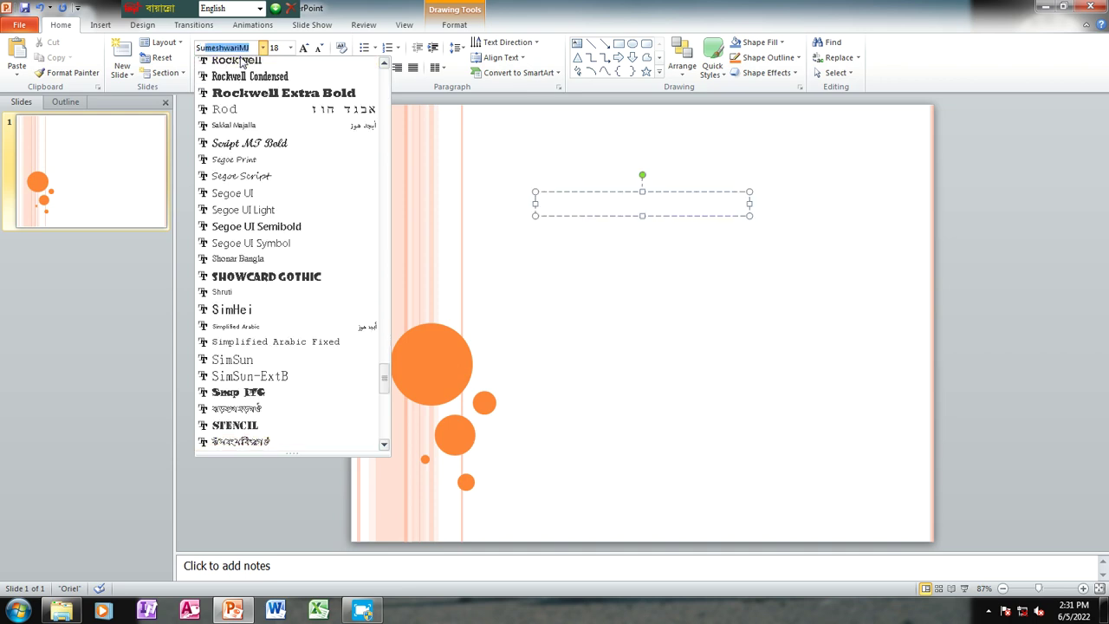
type("tonnyMJ")
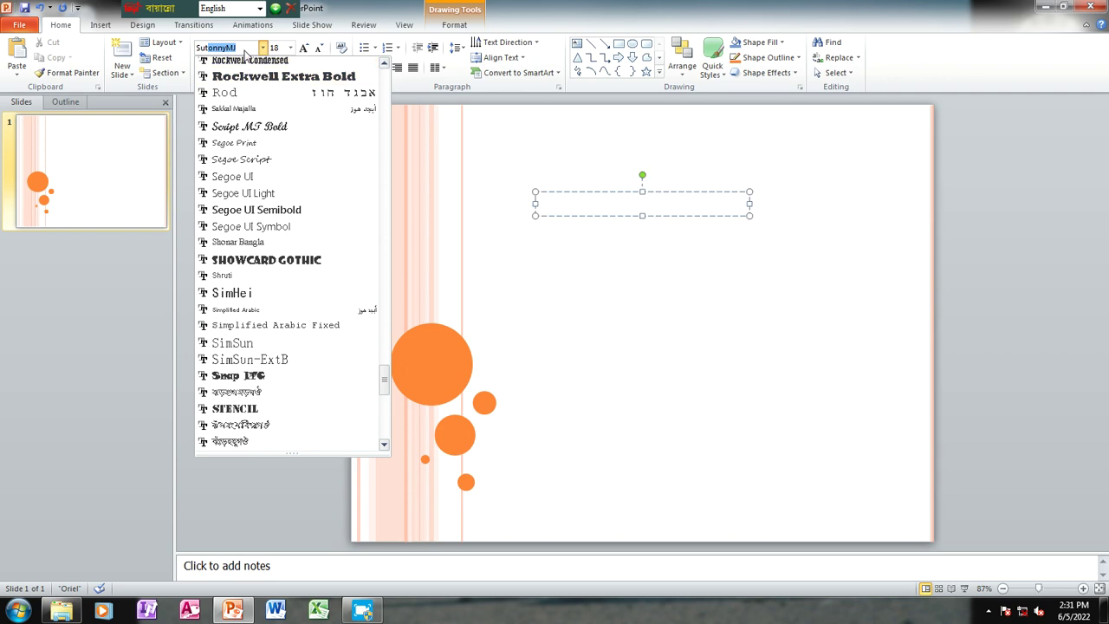
key("Return")
left_click(602, 208)
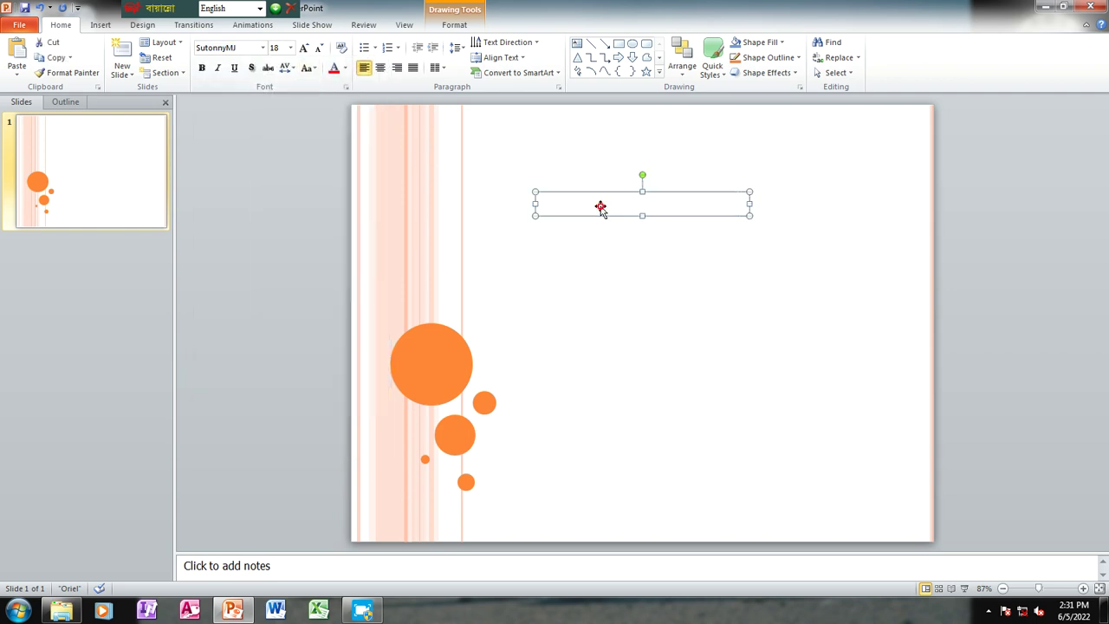
Switch keyboard input to Bijoy Classic Bengali and put the text box into text editing
left_click(259, 8)
left_click(221, 38)
double_click(578, 204)
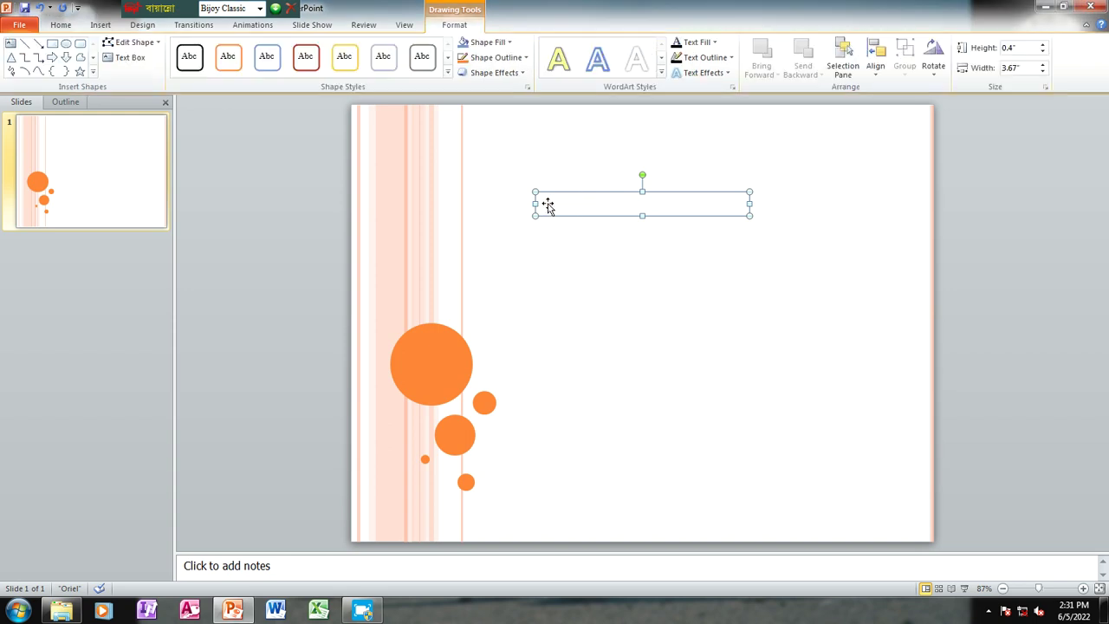
right_click(553, 210)
left_click(585, 279)
Type trial Bengali text in the box, then select it and delete it
type("ঢ")
key("Return")
type("*")
key("BackSpace")
key("BackSpace")
type("দটয১")
key("Return")
type("*")
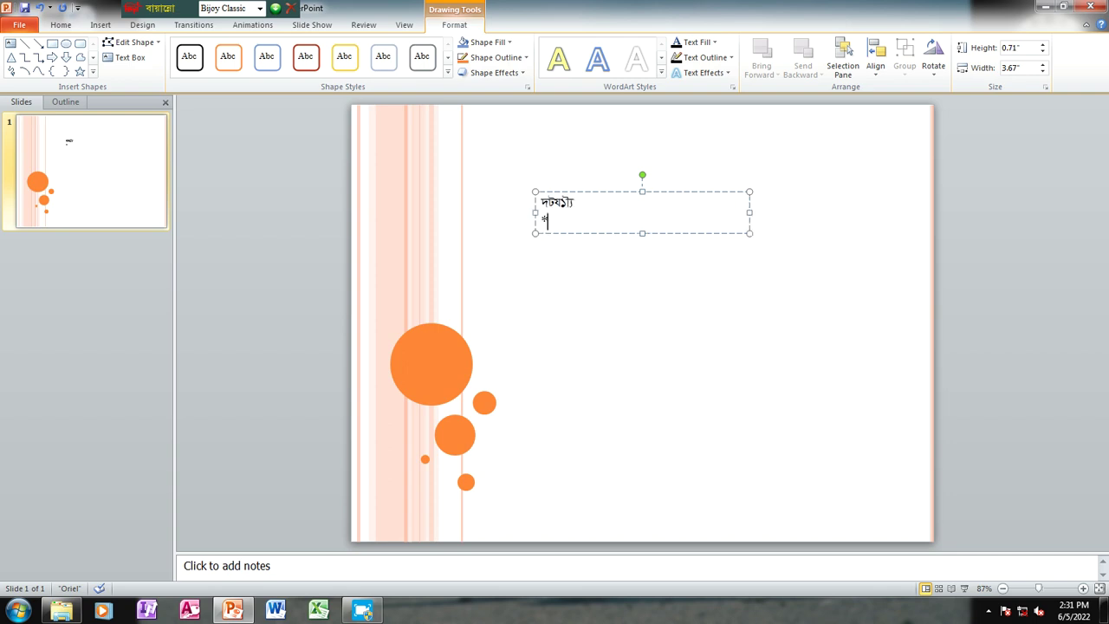
key("super+f")
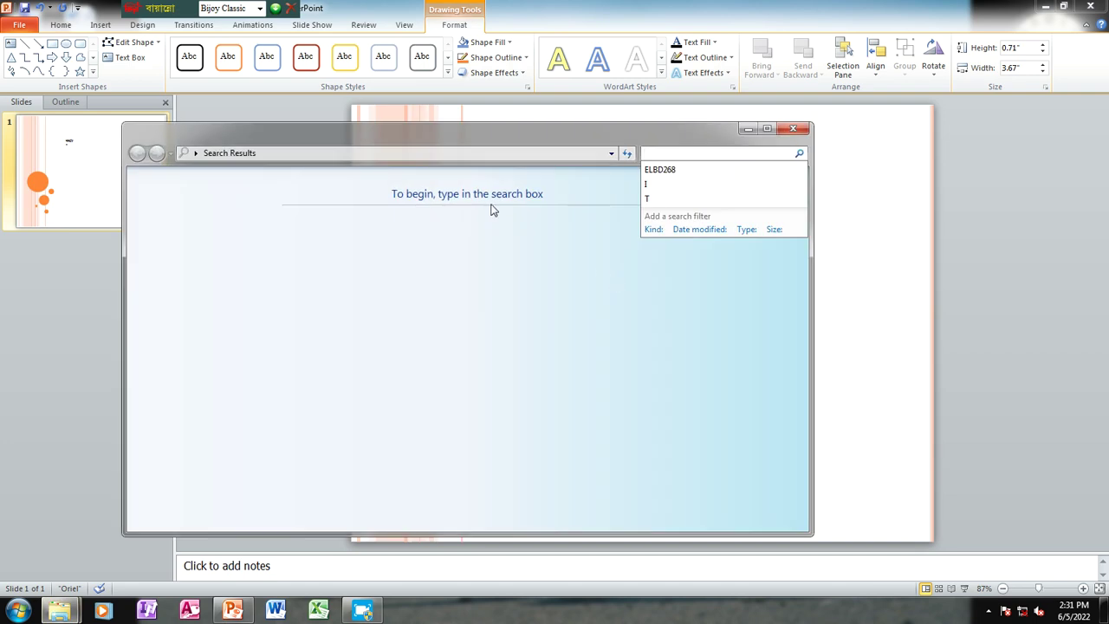
left_click(778, 133)
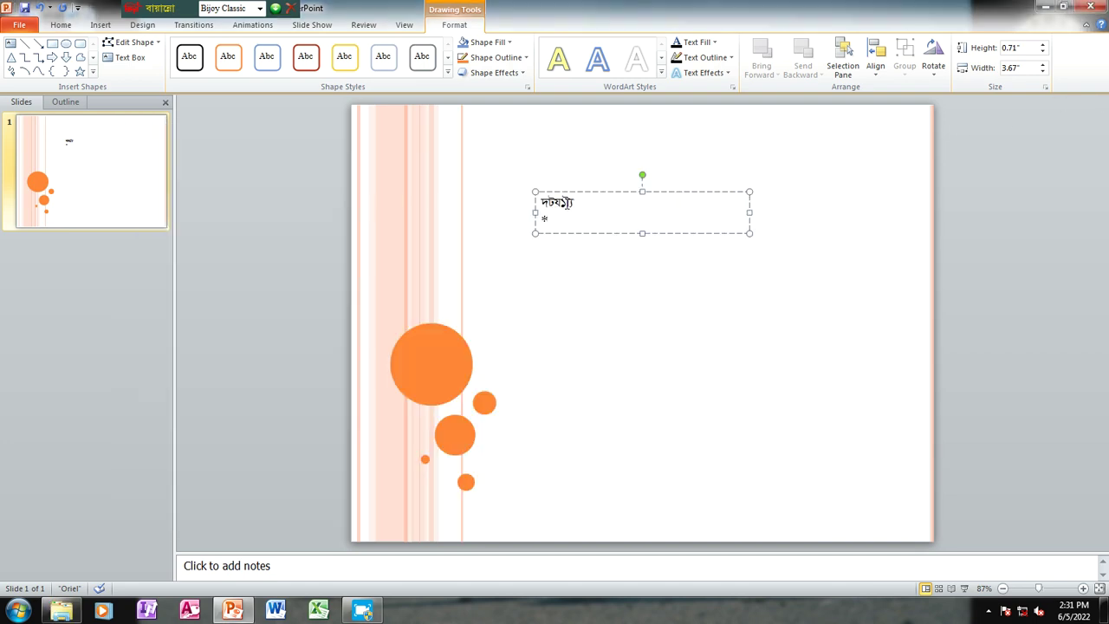
left_click_drag(568, 218, 539, 200)
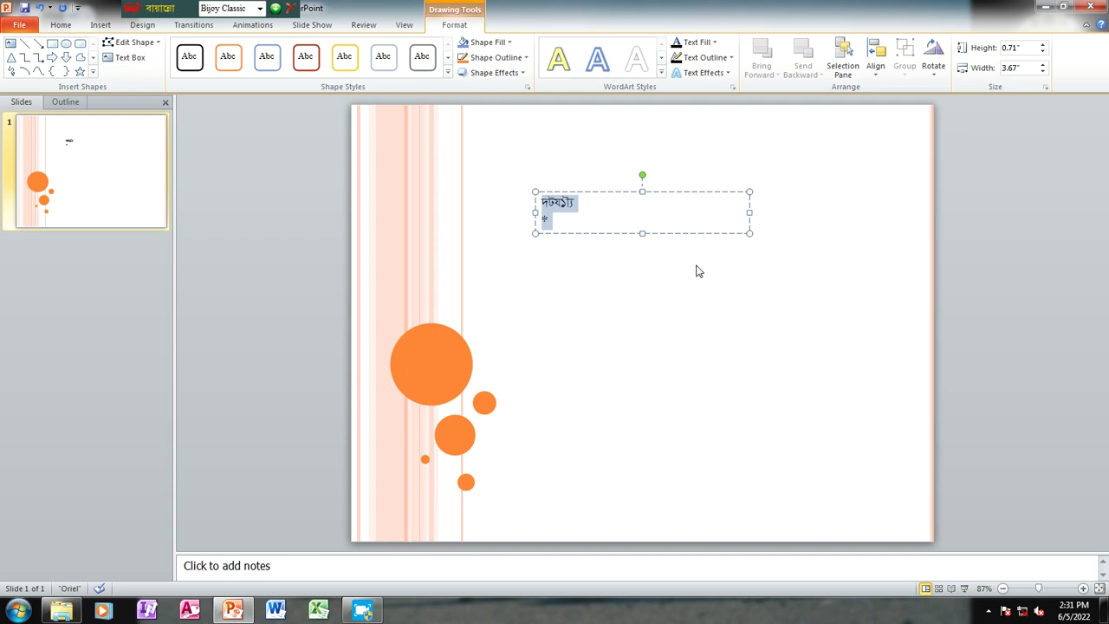
key("BackSpace")
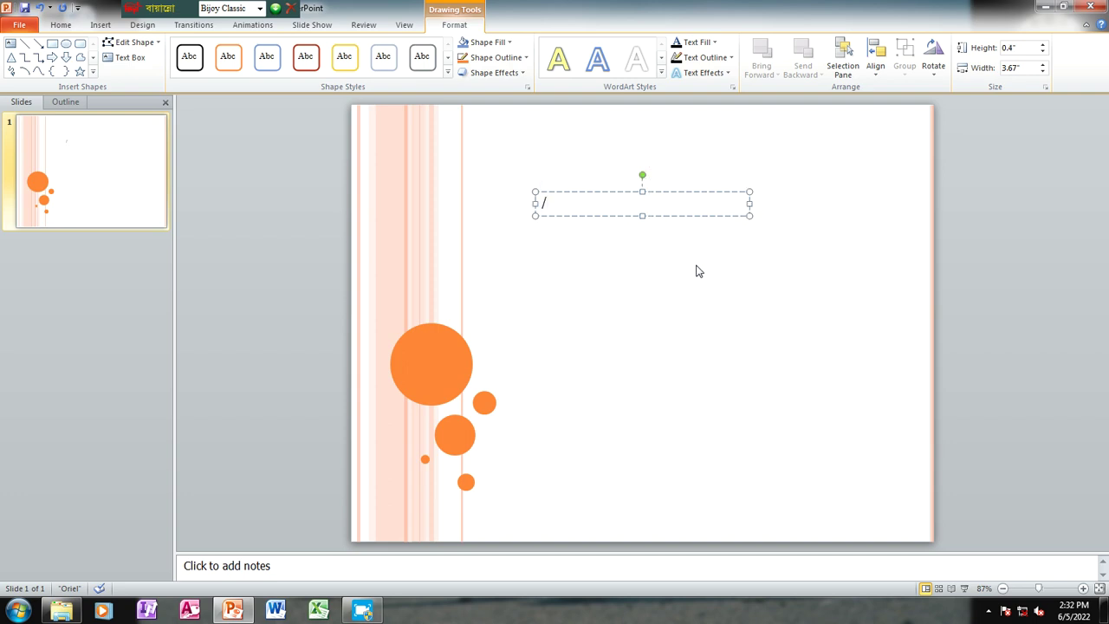
Clear the leftover stray characters and trial word from the text box
key("BackSpace")
type("এতেও")
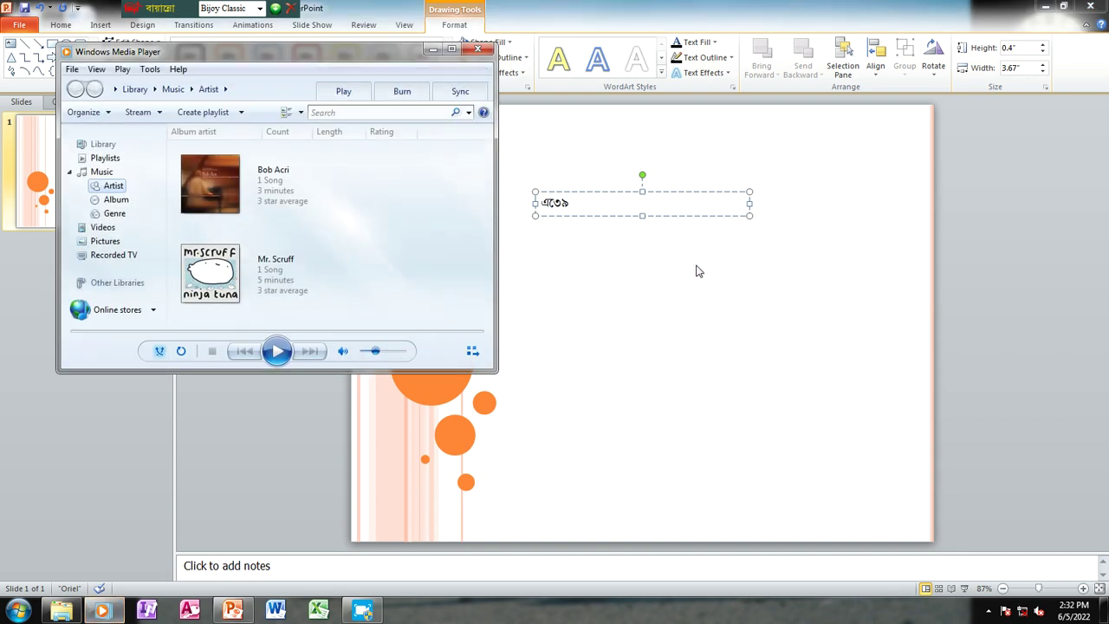
left_click(478, 49)
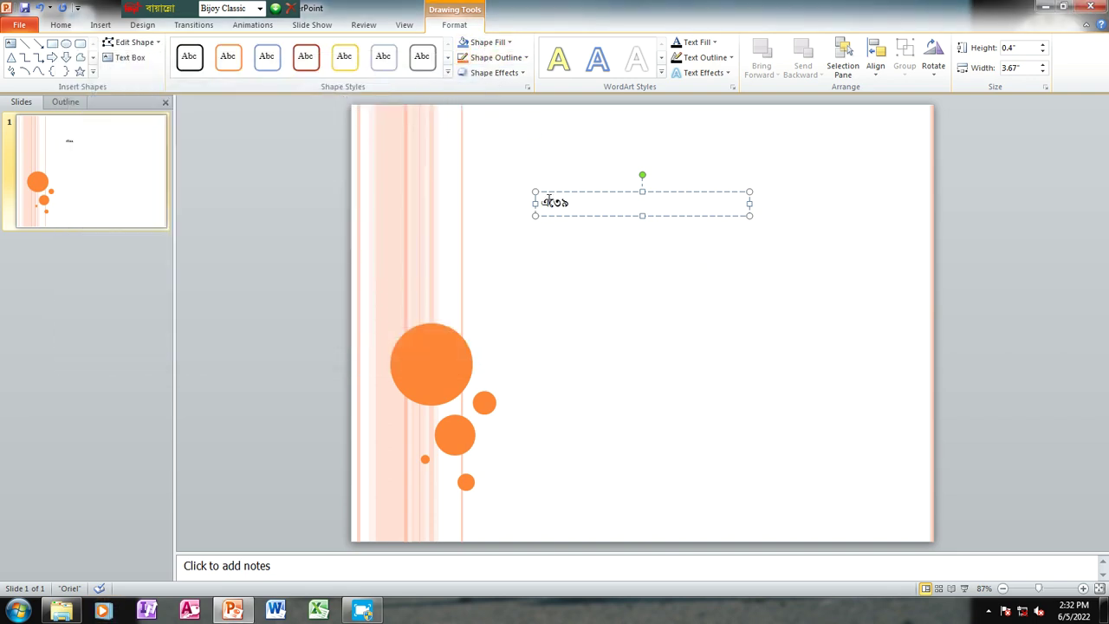
left_click(575, 203)
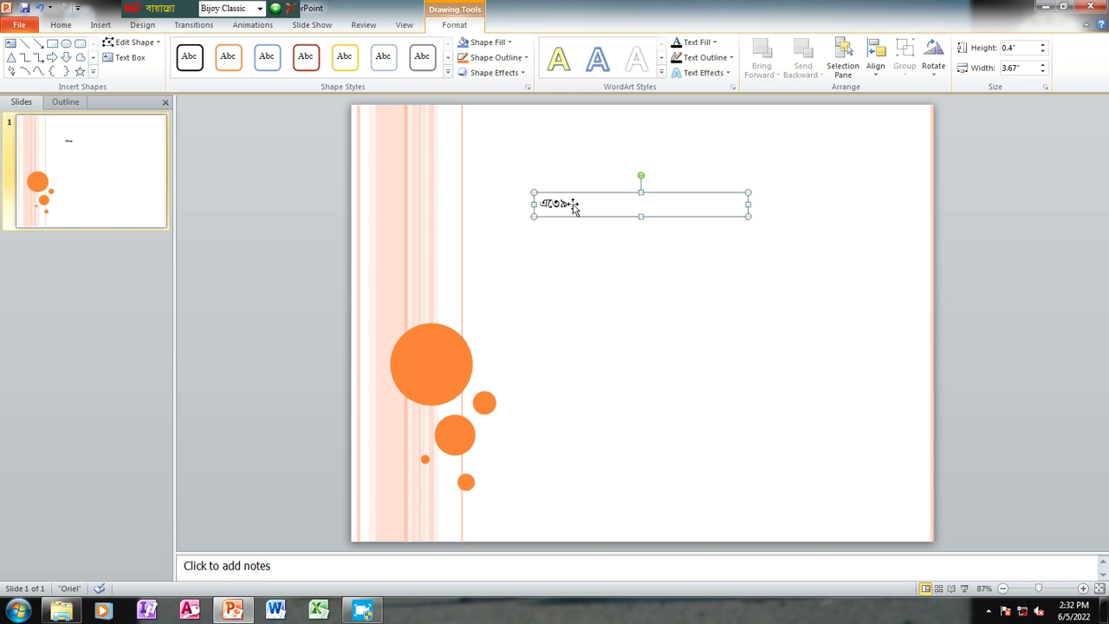
left_click(554, 203)
double_click(556, 205)
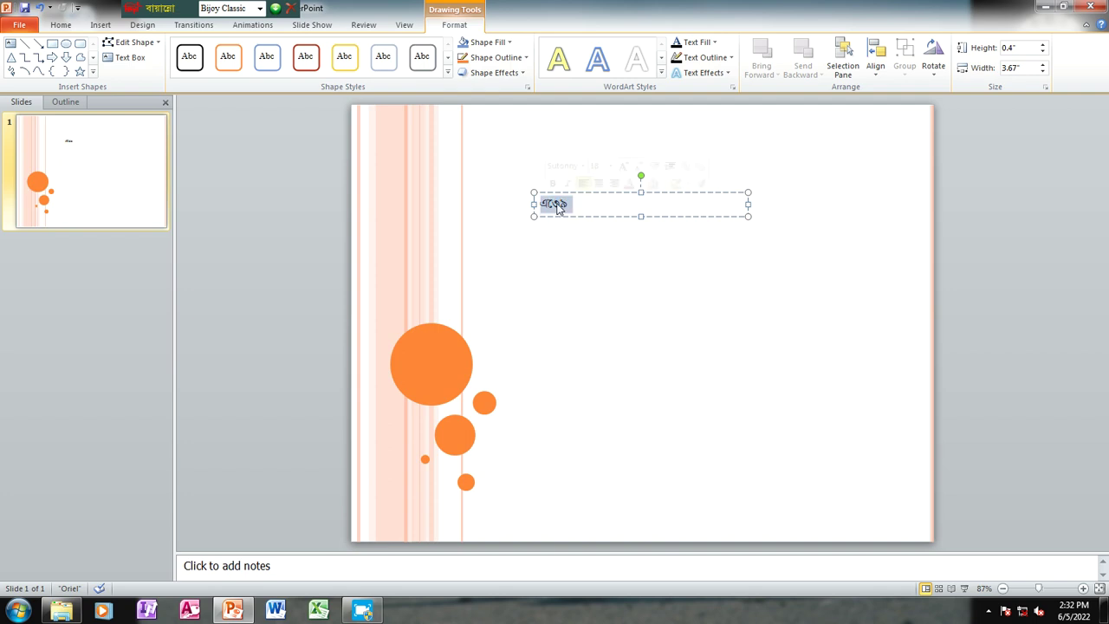
key("alt")
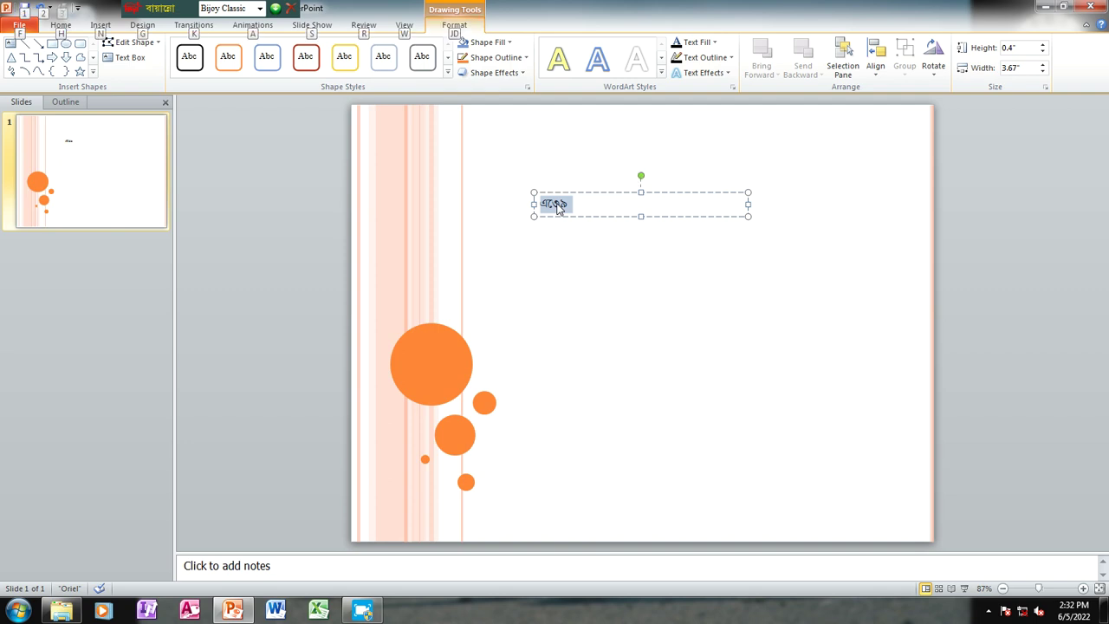
key("h")
key("BackSpace")
Type the Bengali word শিক্ষা and correct its glyphs with Backspace
type("শিক্ষা")
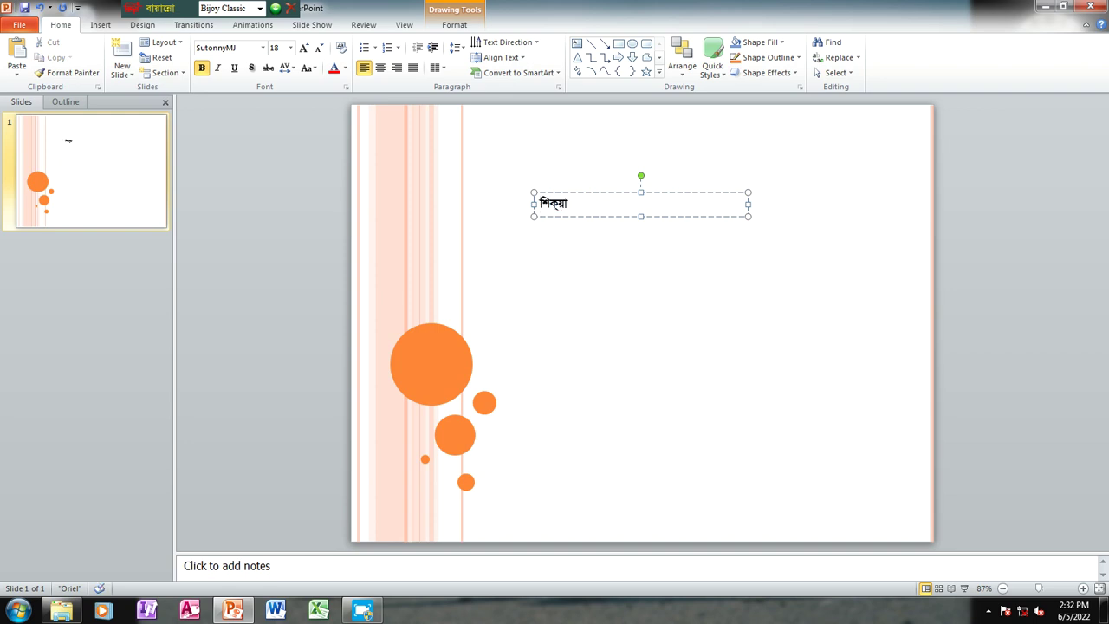
type("মত৩৯")
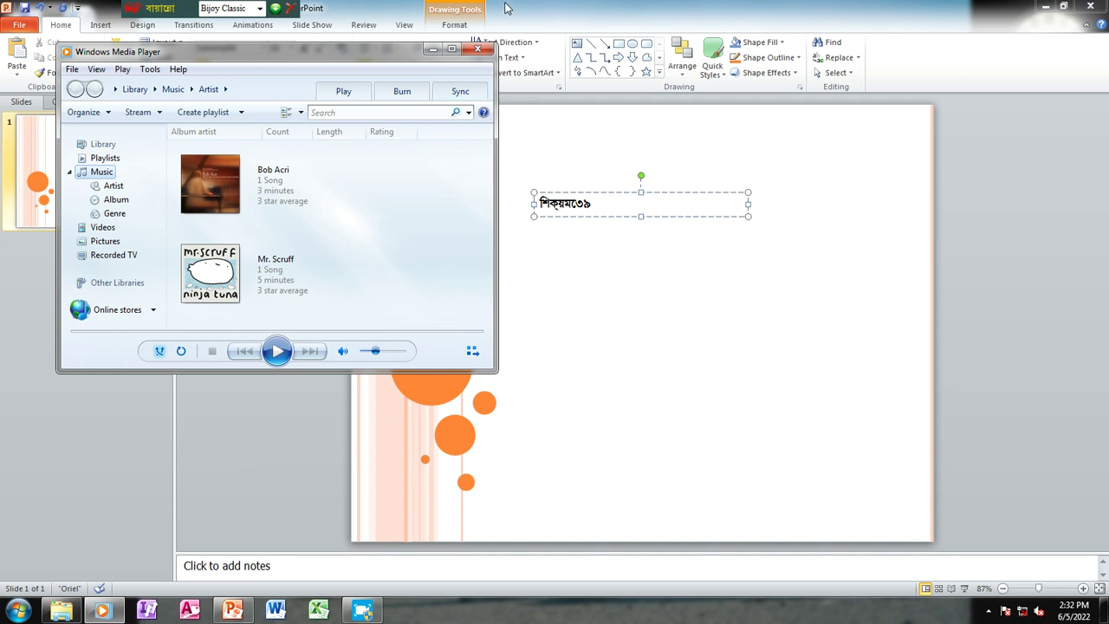
left_click(477, 49)
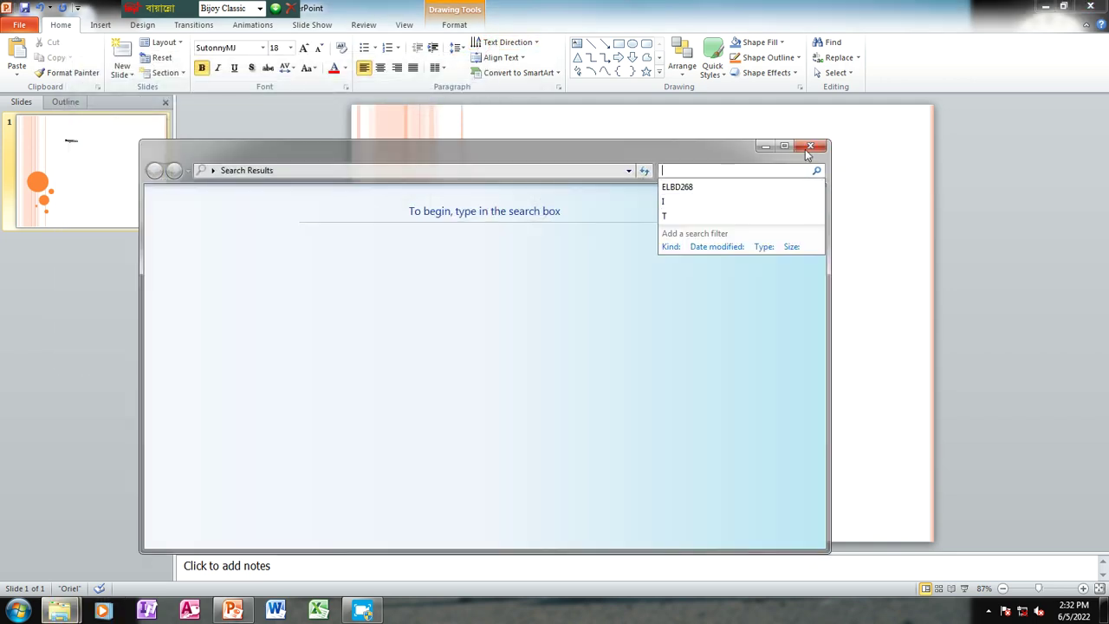
left_click(604, 204)
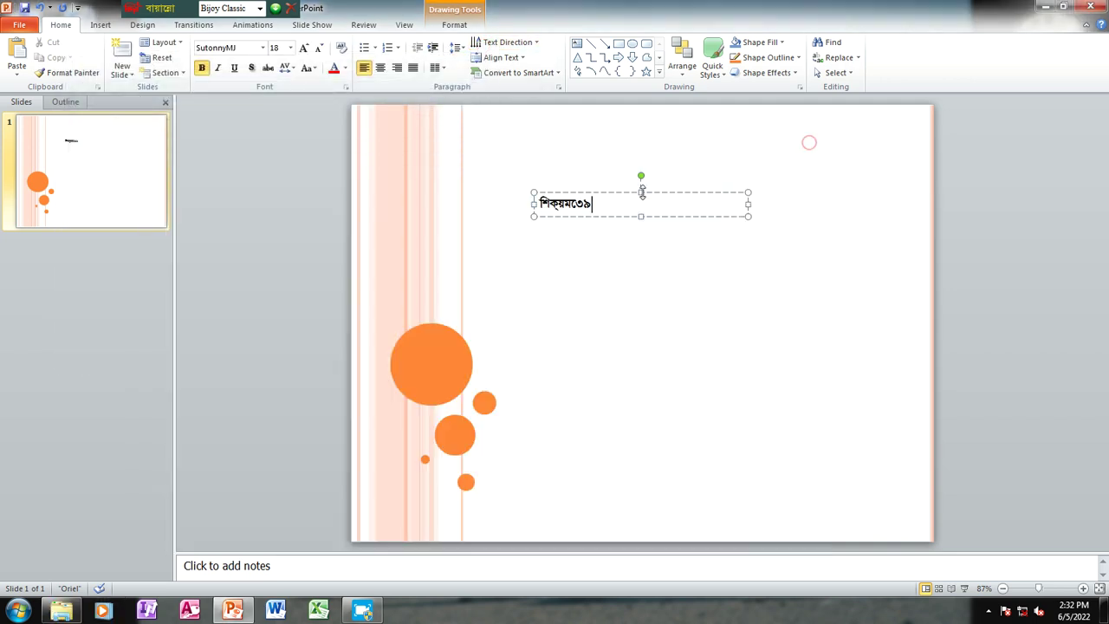
double_click(593, 202)
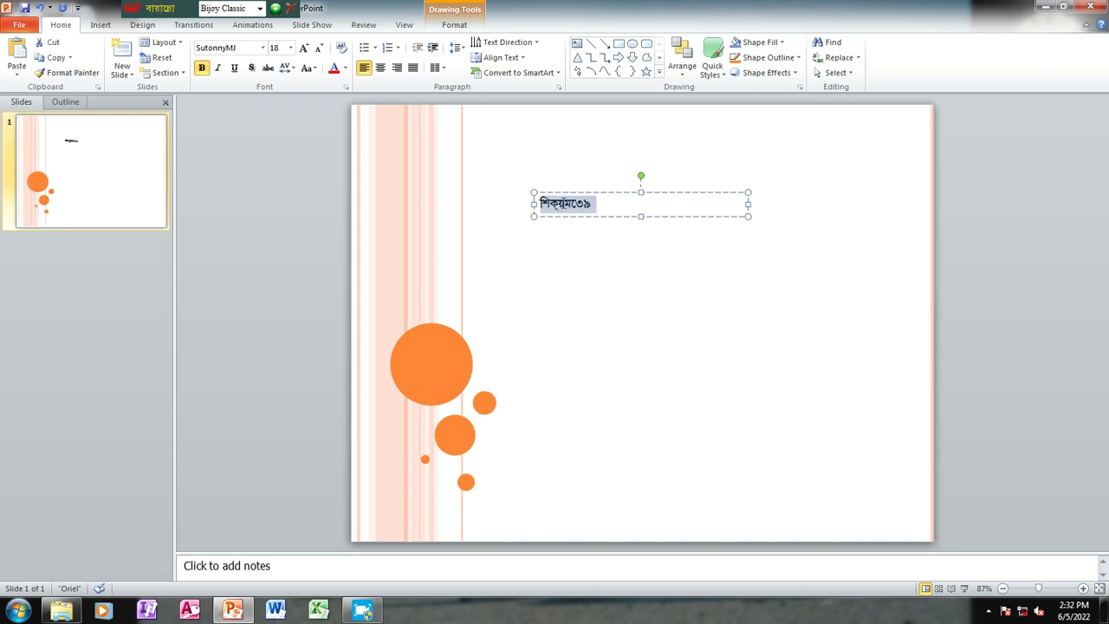
type("শি")
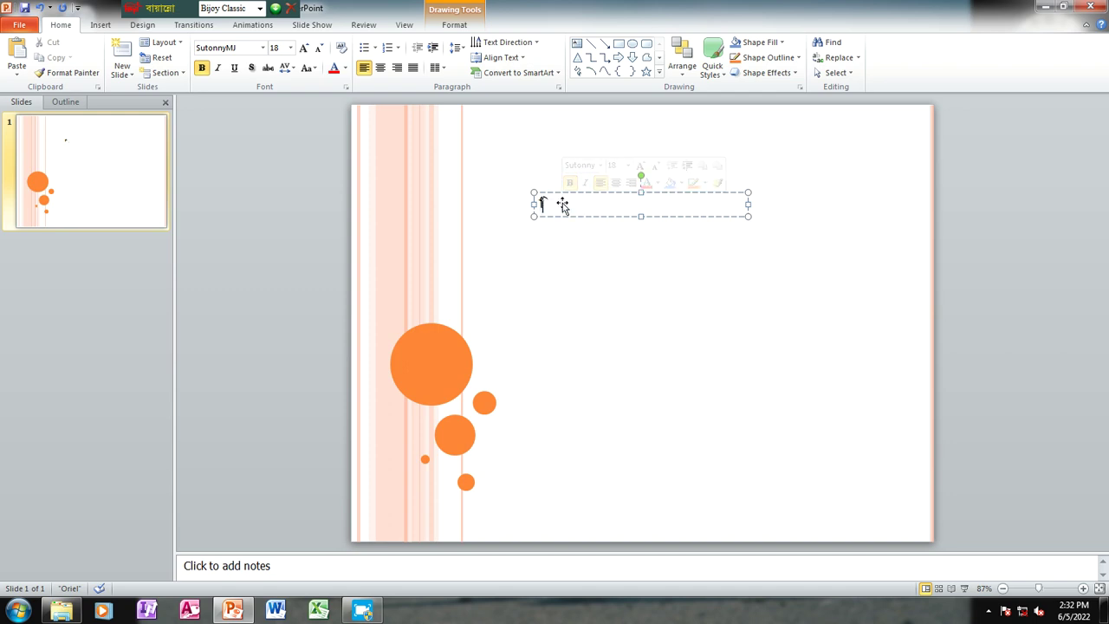
type("ক্ষাই")
key("super+f")
type("s")
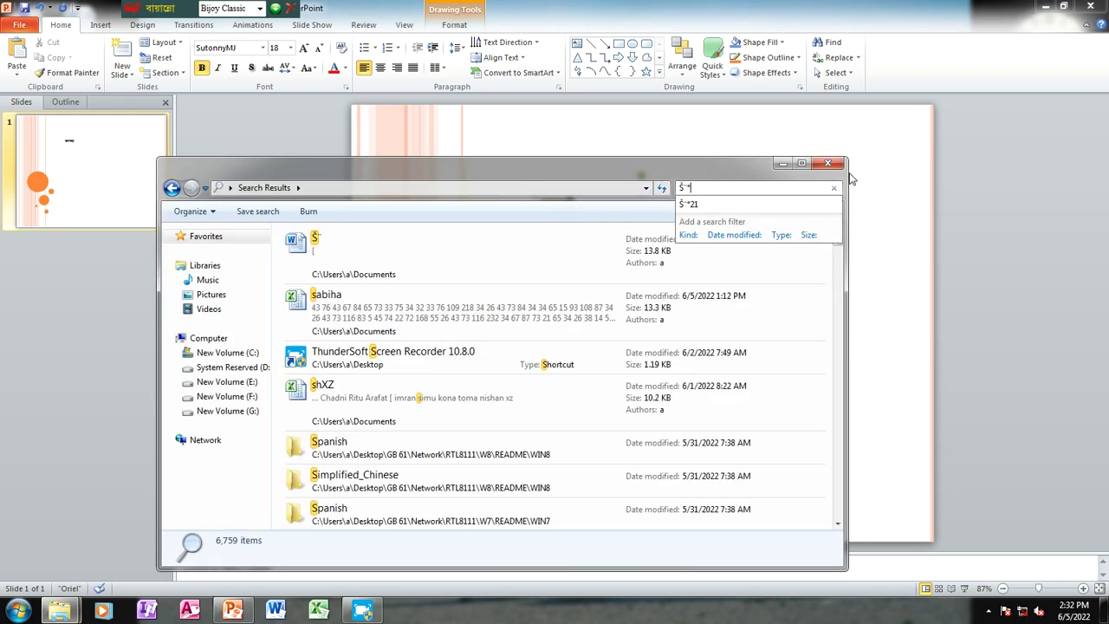
left_click(832, 165)
key("BackSpace")
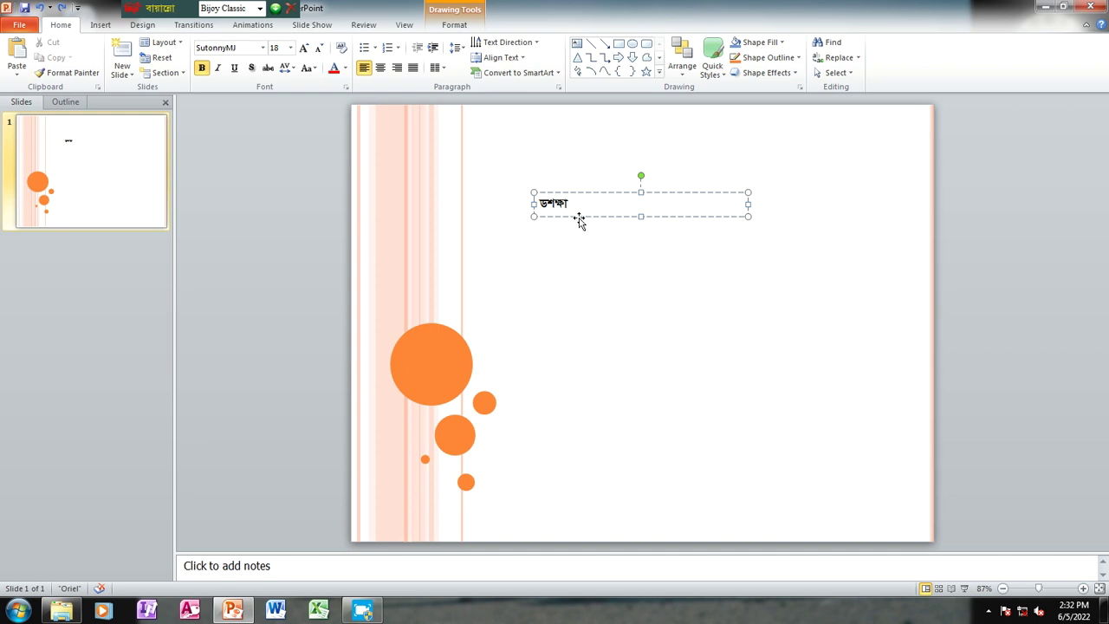
key("shift+F3")
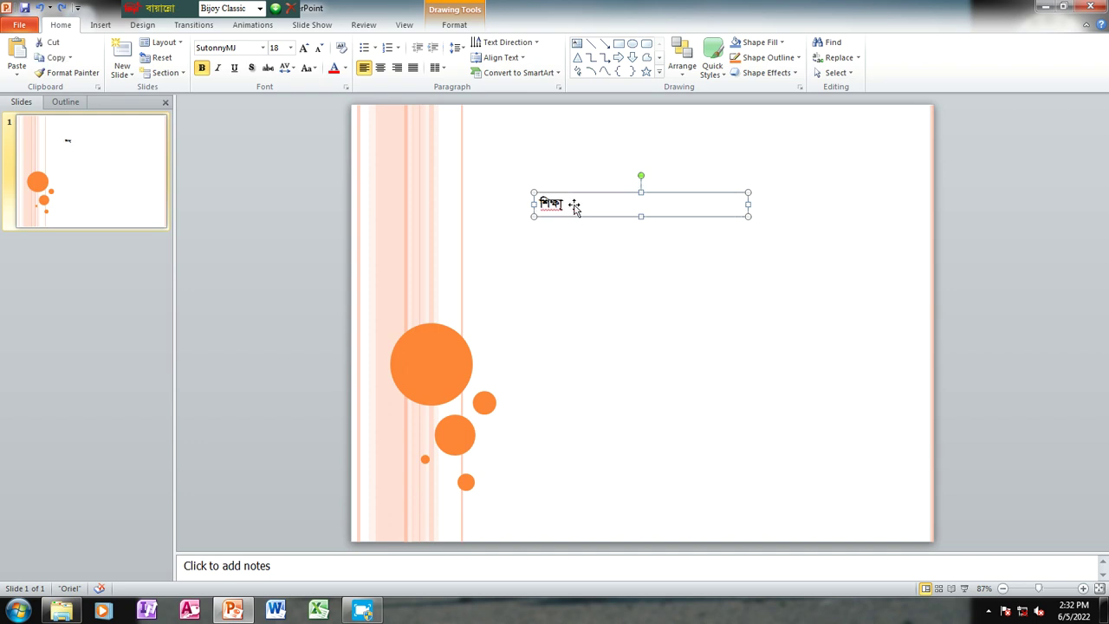
double_click(576, 205)
left_click(564, 202)
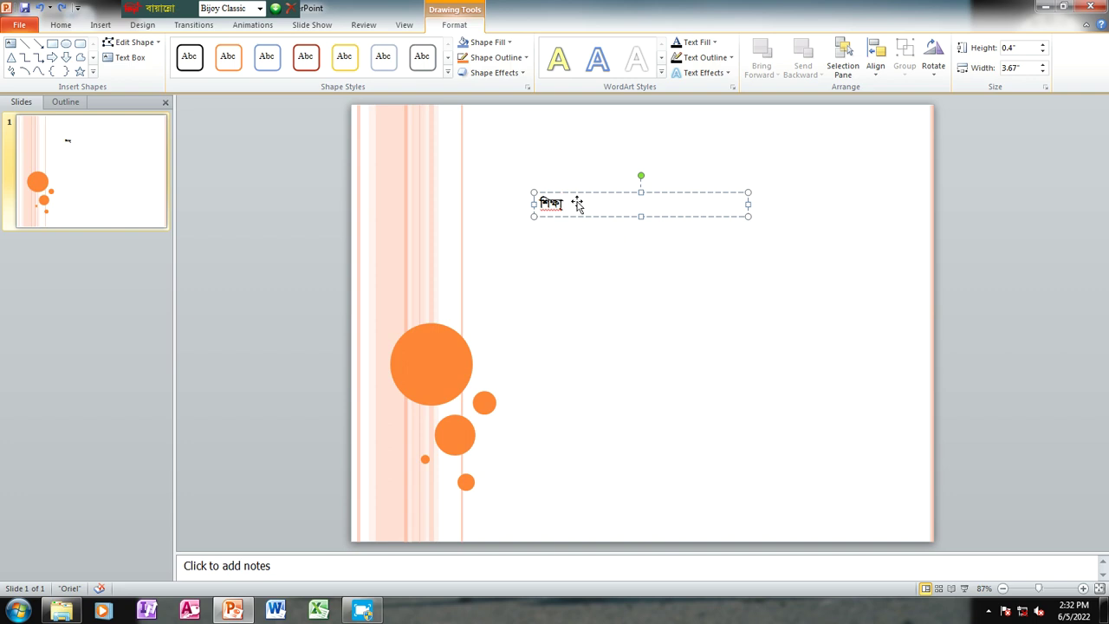
Extend the text with জাতির মেরুদন, removing the stray first character
type("gf")
left_click(547, 205)
key("BackSpace")
key("Escape")
left_click(572, 201)
type("জাতির মেরু")
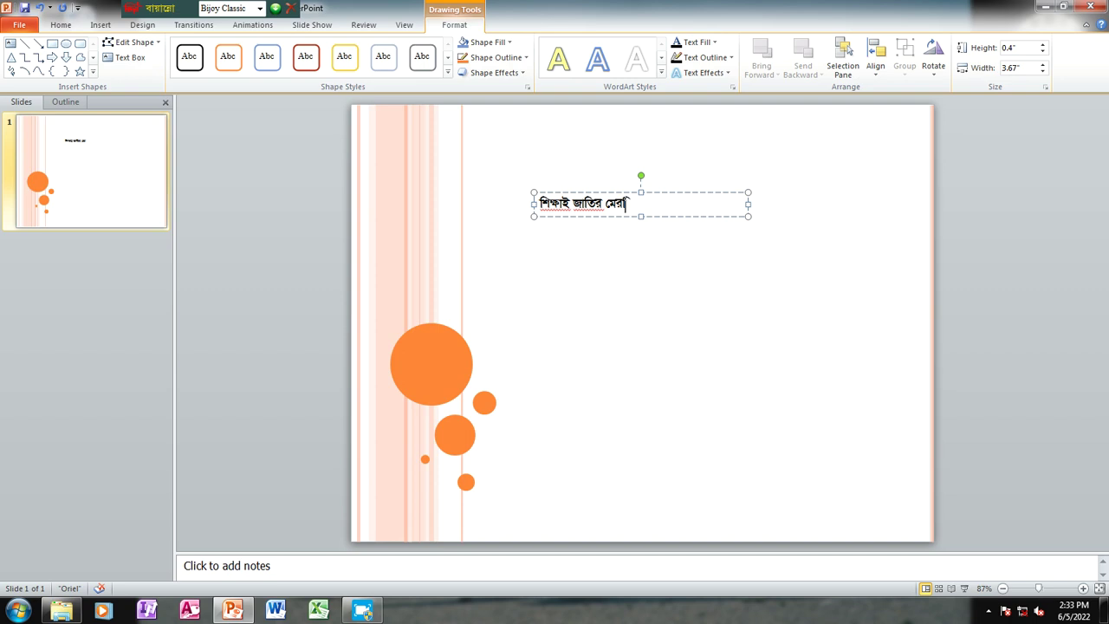
type("দ")
type("ন্ড্য")
Clean up stray characters so the single line ends at মেরুদন্ড
left_click(648, 204)
key("BackSpace")
type("।")
key("Return")
type("শ")
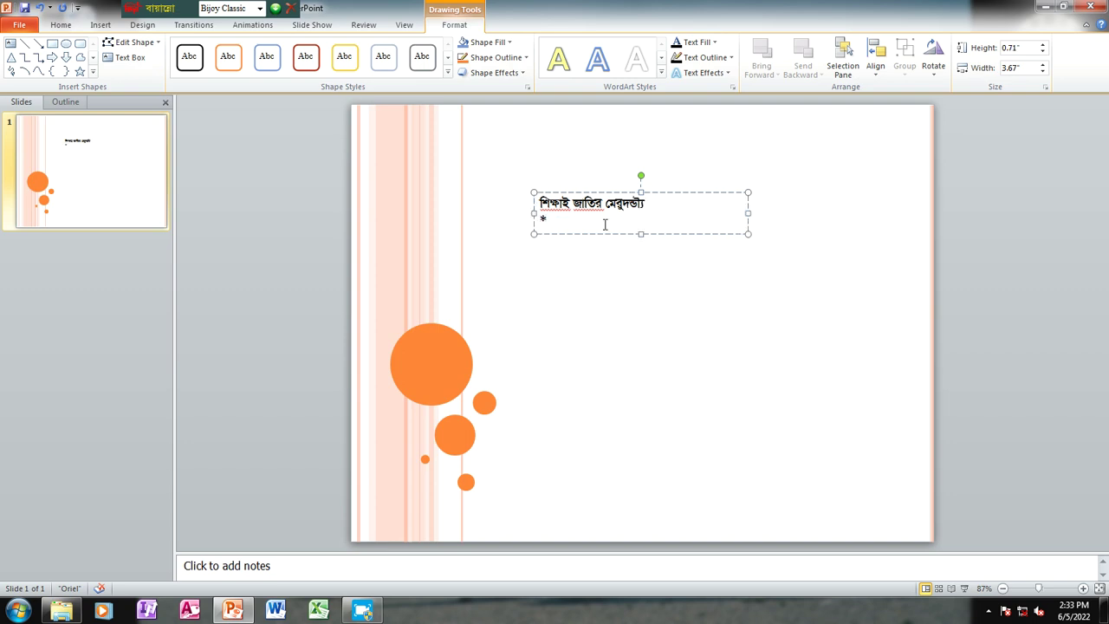
key("BackSpace")
type("ট")
key("BackSpace")
key("BackSpace")
key("BackSpace")
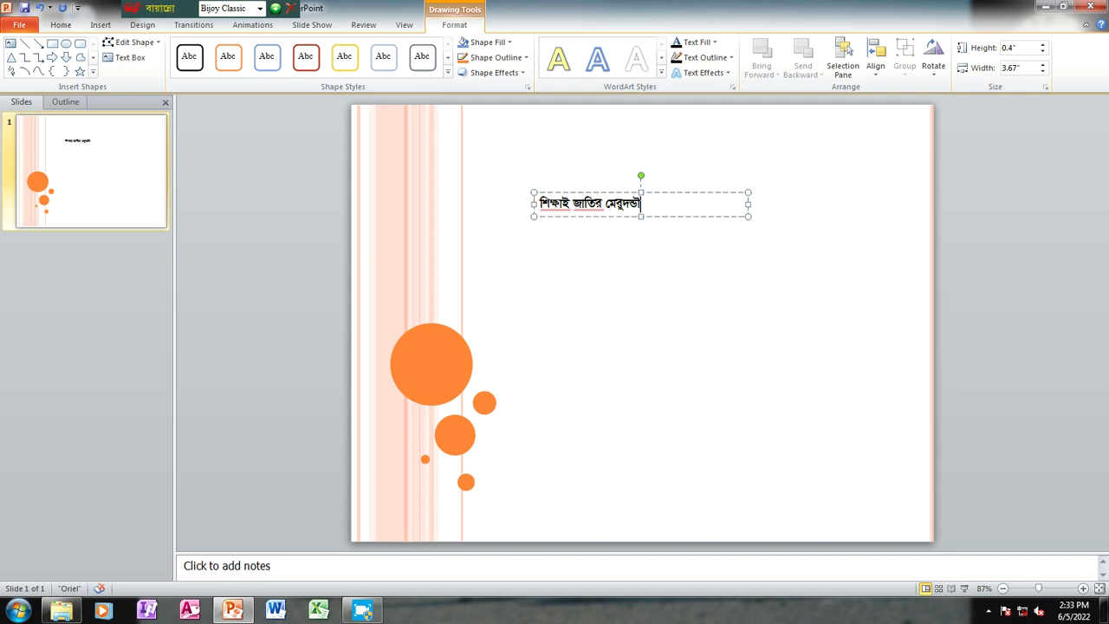
Select the whole Bengali line and enlarge its font with Ctrl+Shift+>
key("super+f")
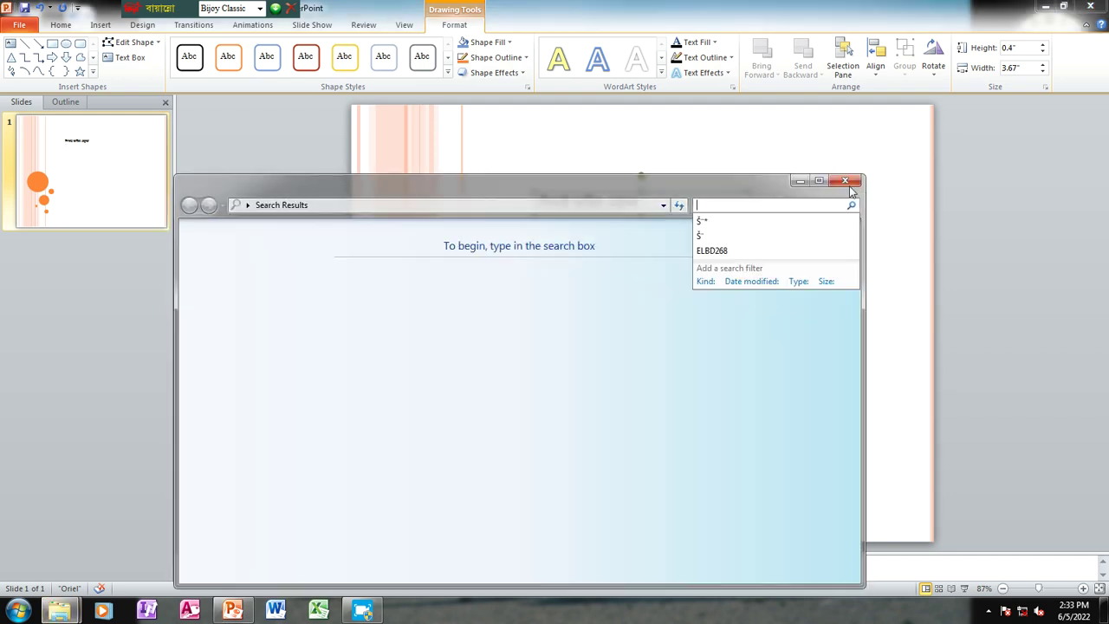
left_click(847, 188)
left_click_drag(639, 204, 541, 208)
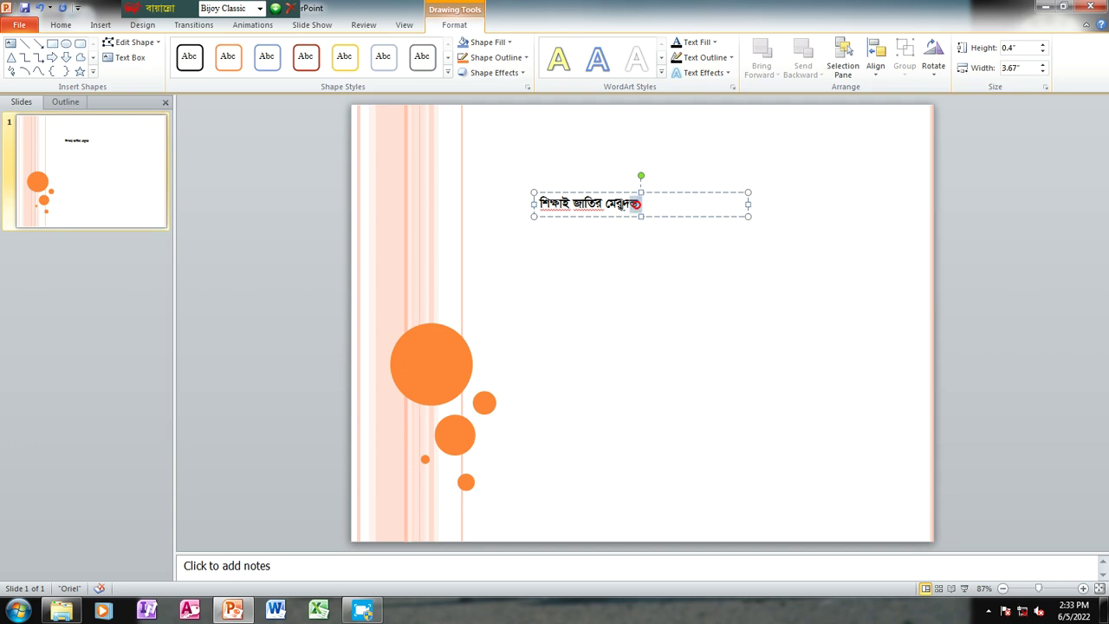
key("ctrl+shift+period")
key("ctrl+shift+period")
key("ctrl+shift+period")
key("ctrl+shift+period")
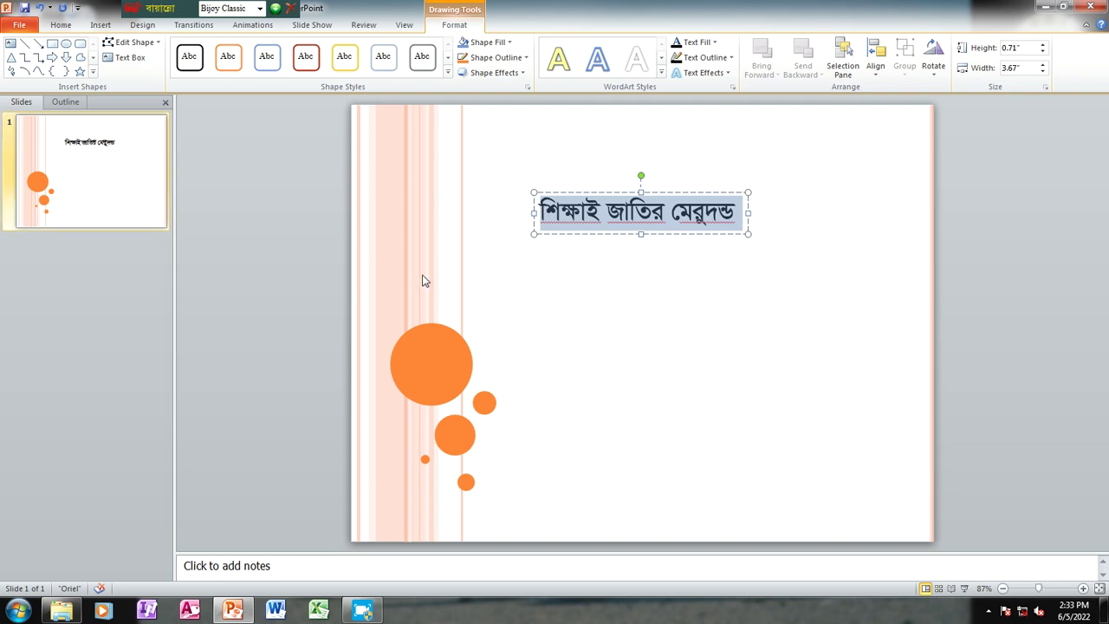
Change the title's font to ChandrabatiMJ from the Home font list
left_click(61, 25)
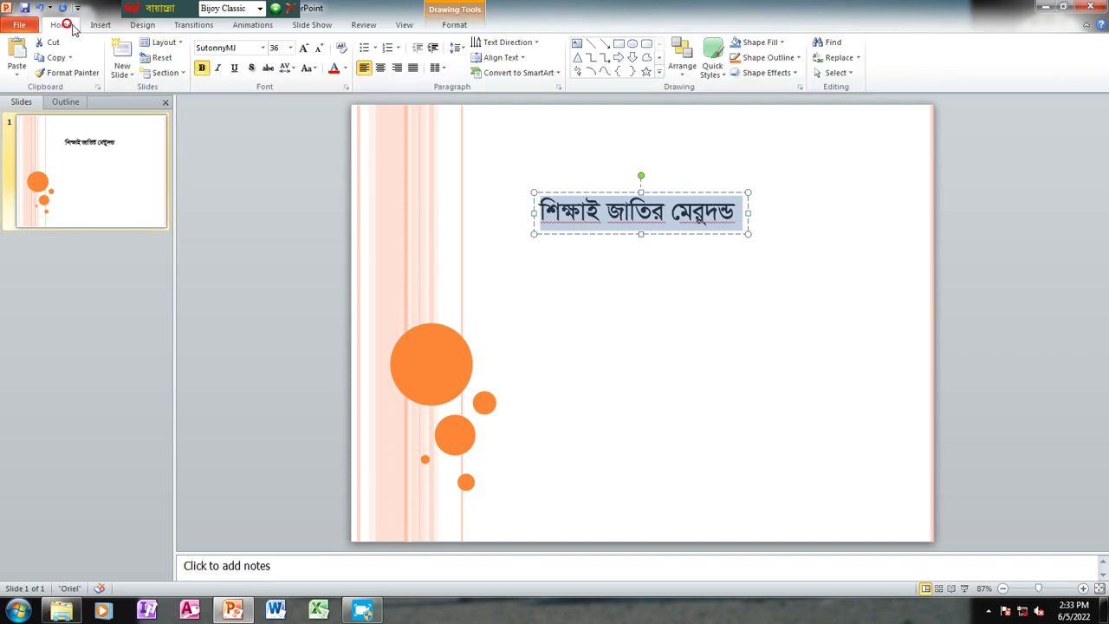
left_click(264, 49)
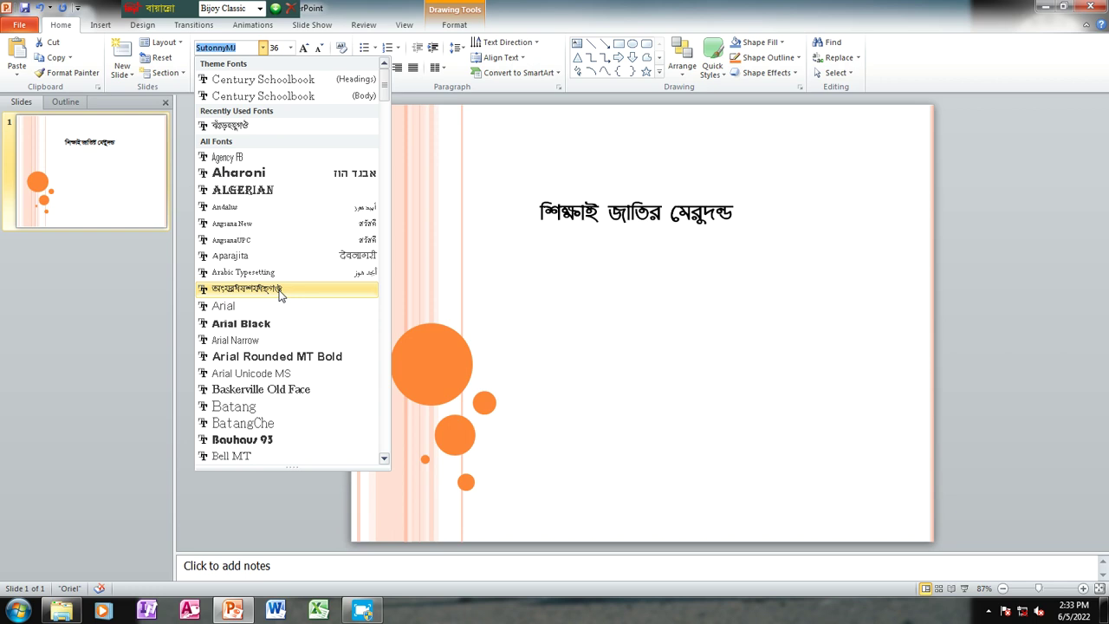
scroll(279, 295, "down", 1)
scroll(279, 303, "down", 2)
scroll(279, 320, "down", 3)
scroll(279, 335, "down", 5)
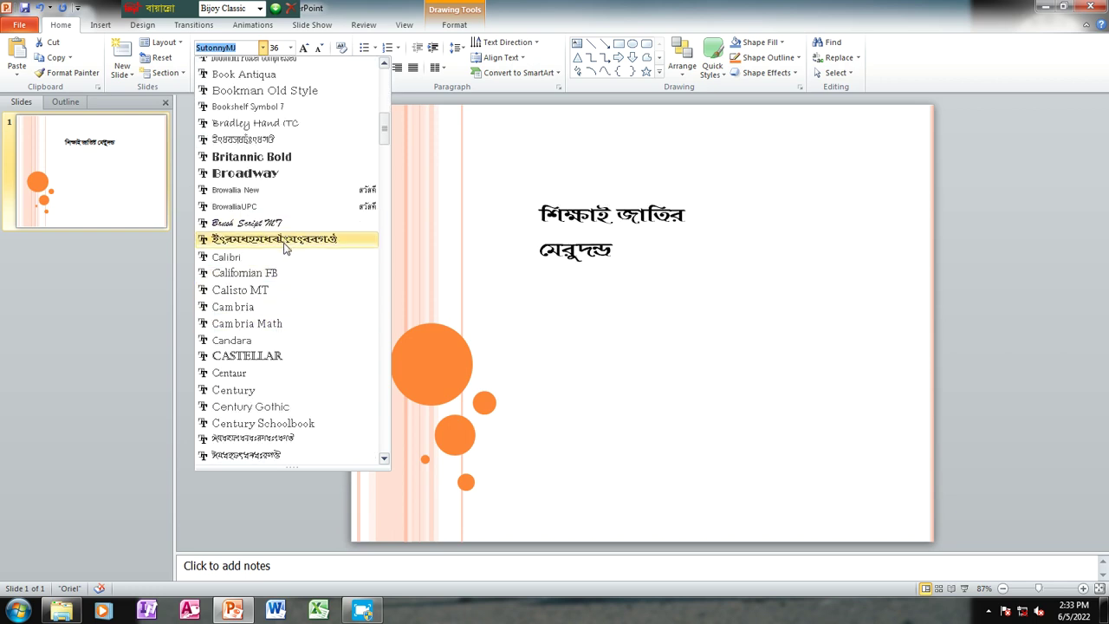
scroll(283, 273, "down", 1)
scroll(273, 397, "down", 1)
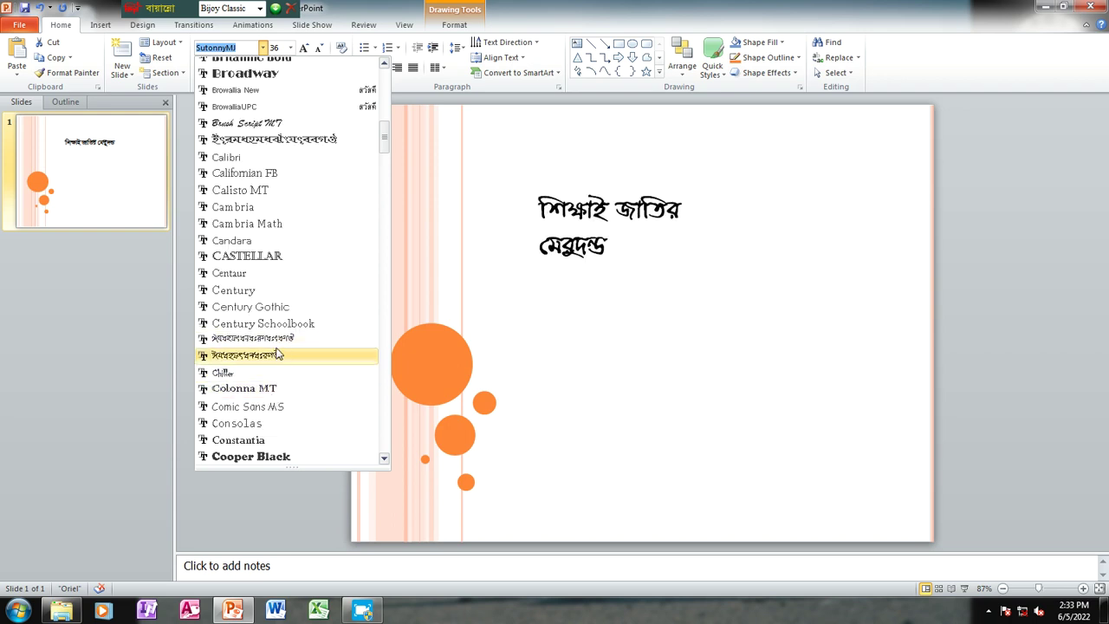
key("super+f")
left_click(860, 10)
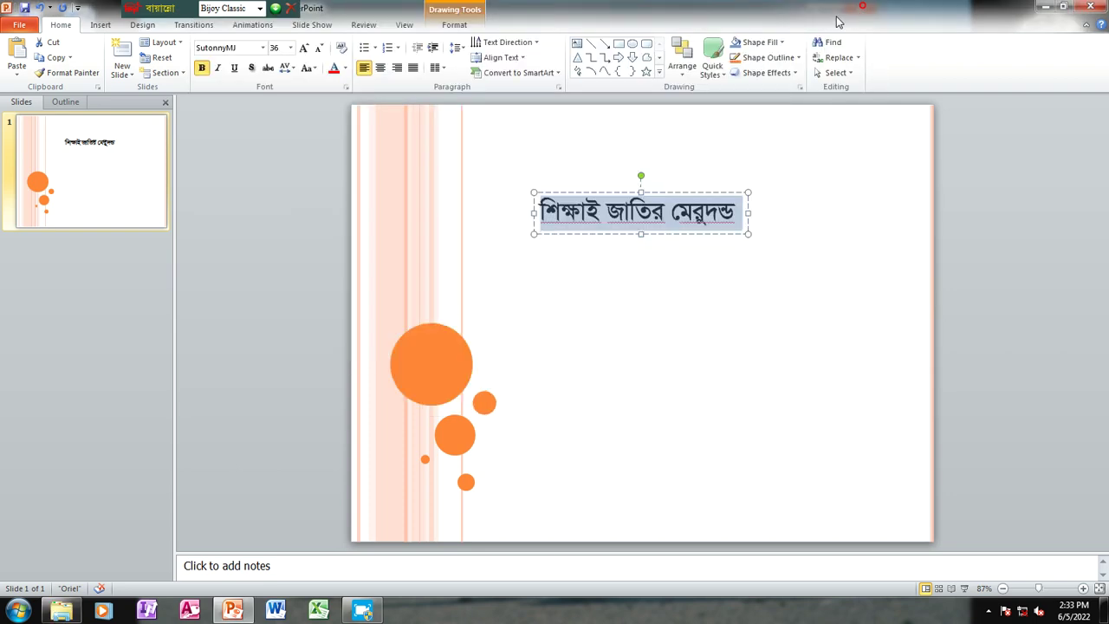
key("super+f")
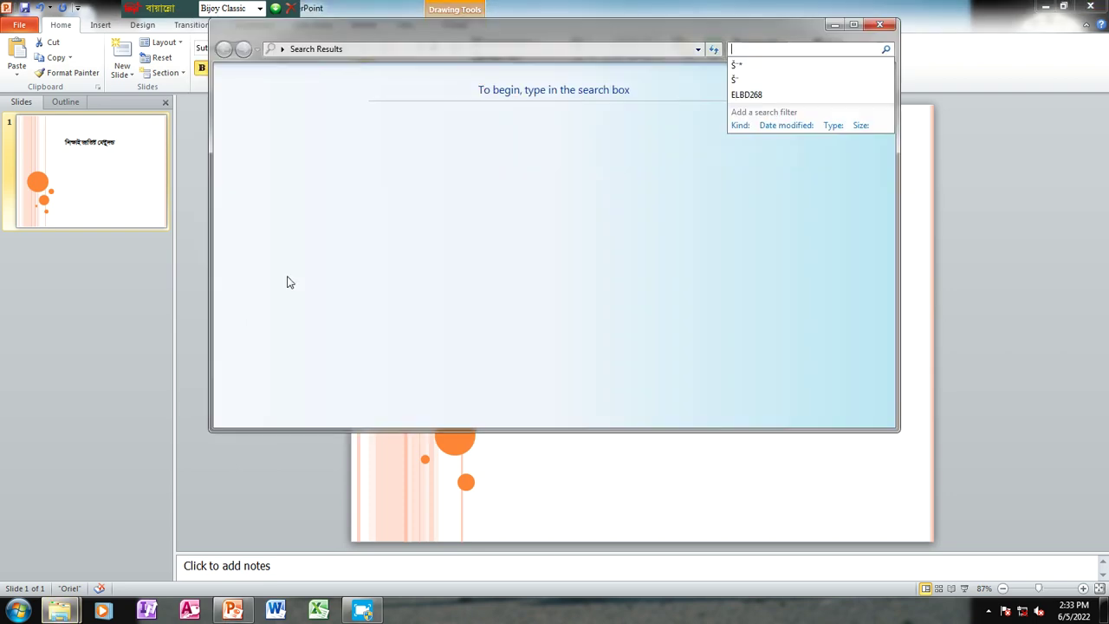
left_click(880, 24)
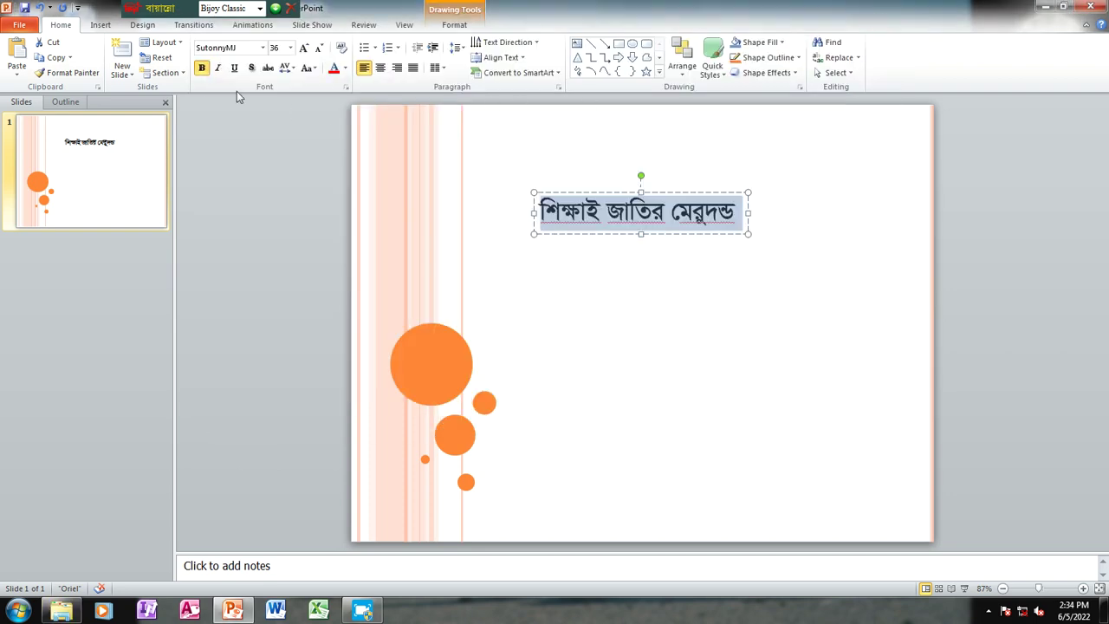
left_click(263, 48)
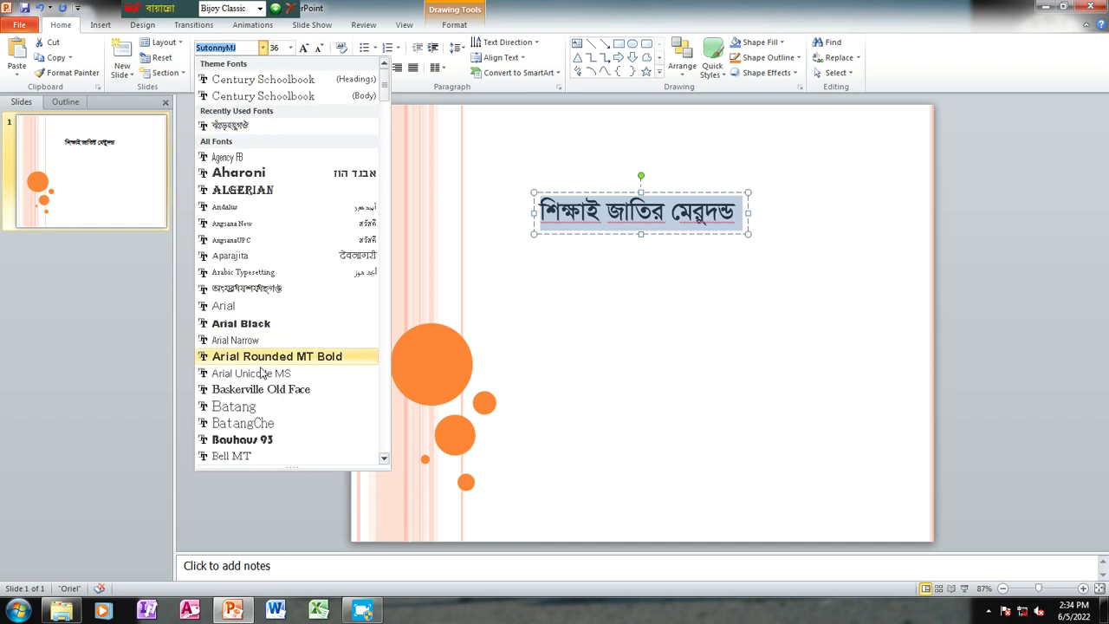
scroll(260, 368, "down", 3)
scroll(264, 382, "down", 3)
scroll(269, 369, "down", 1)
scroll(281, 353, "down", 1)
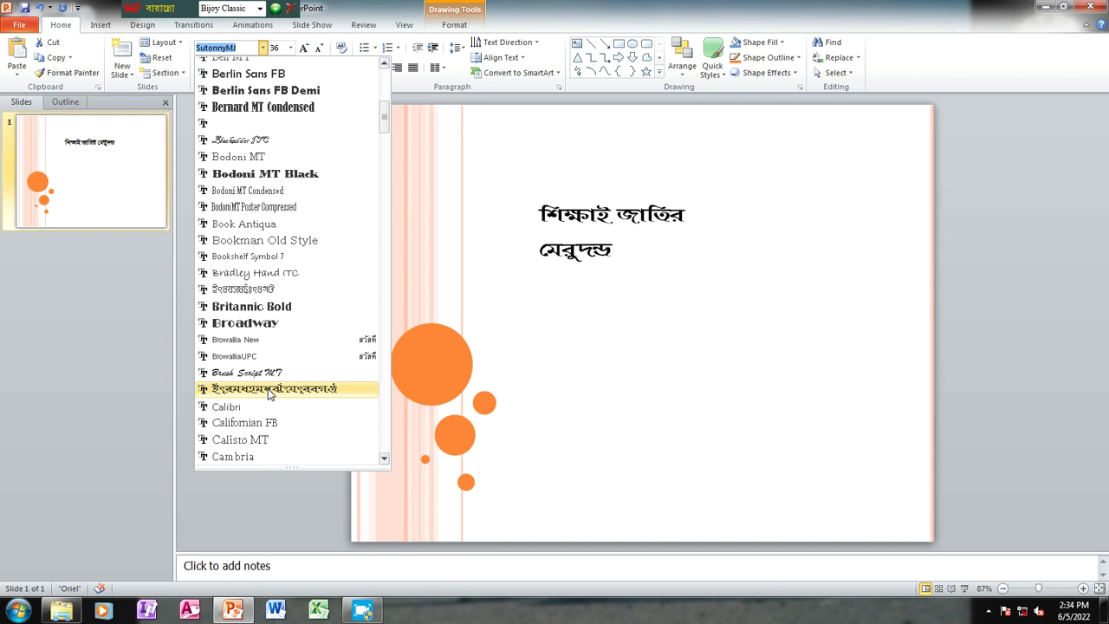
scroll(271, 390, "down", 2)
scroll(270, 389, "down", 3)
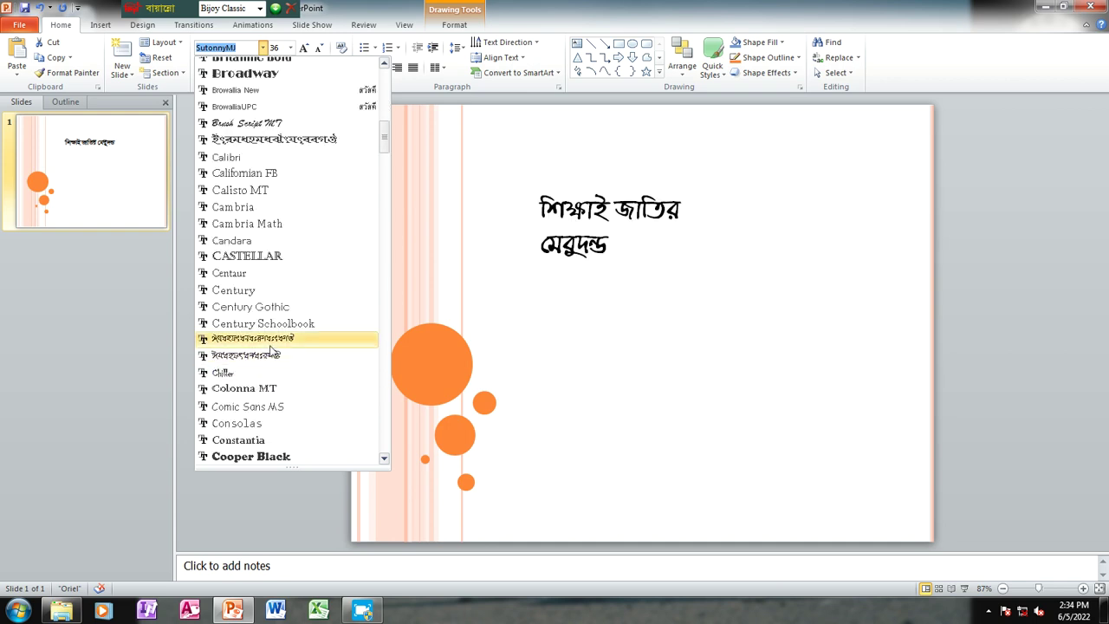
left_click(267, 357)
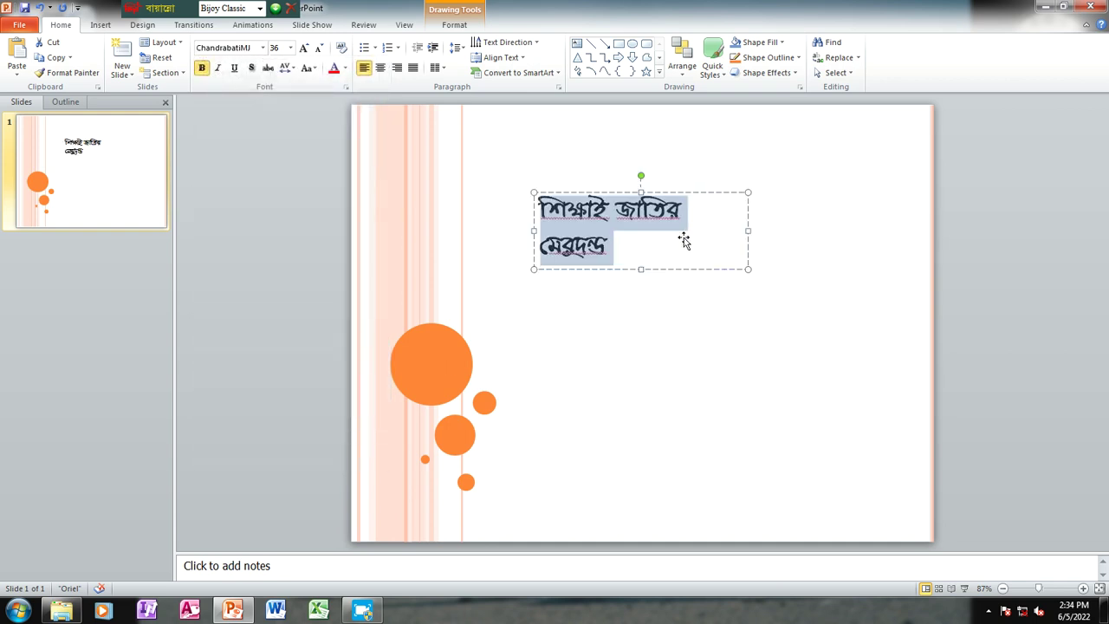
Widen the text box so শিক্ষাই জাতির মেরুদন্ড fits on one line
left_click(639, 240)
left_click(629, 247)
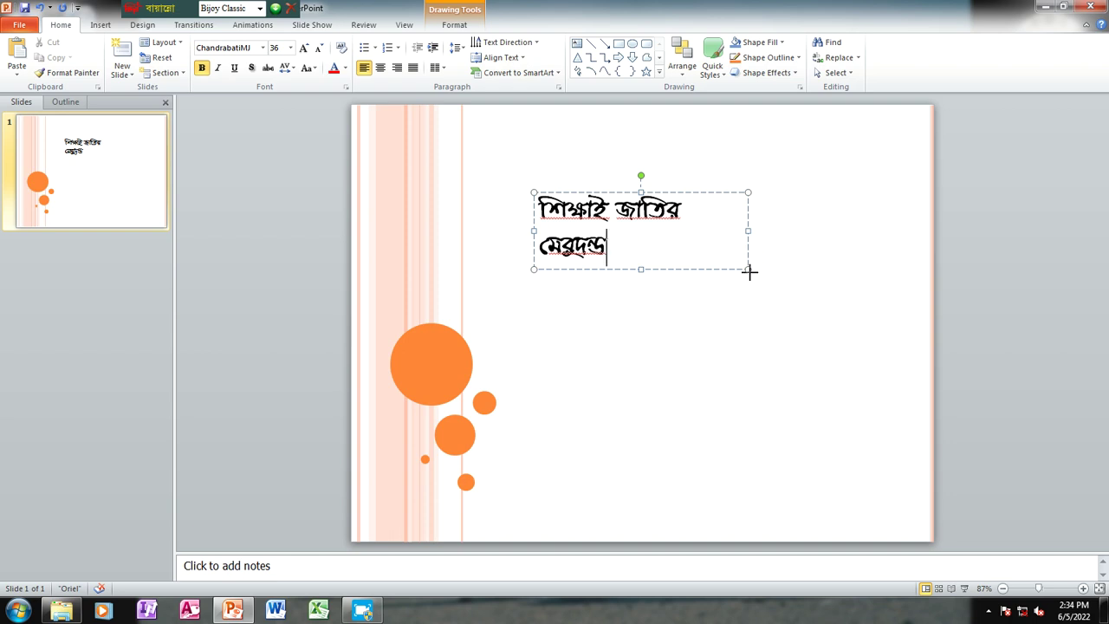
left_click_drag(749, 270, 815, 284)
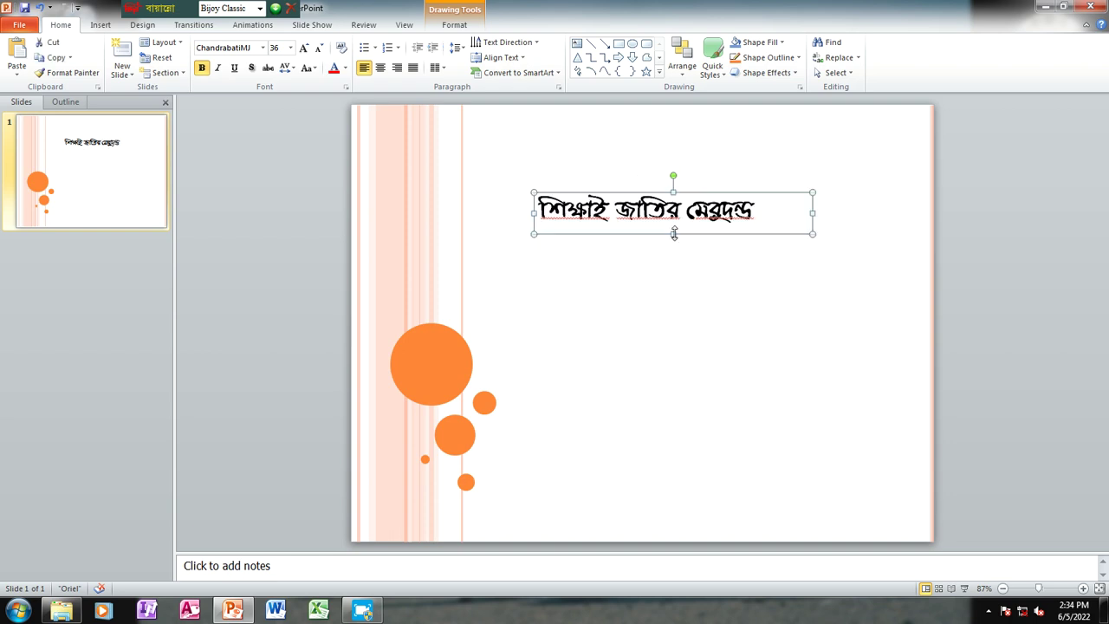
key("ctrl+s")
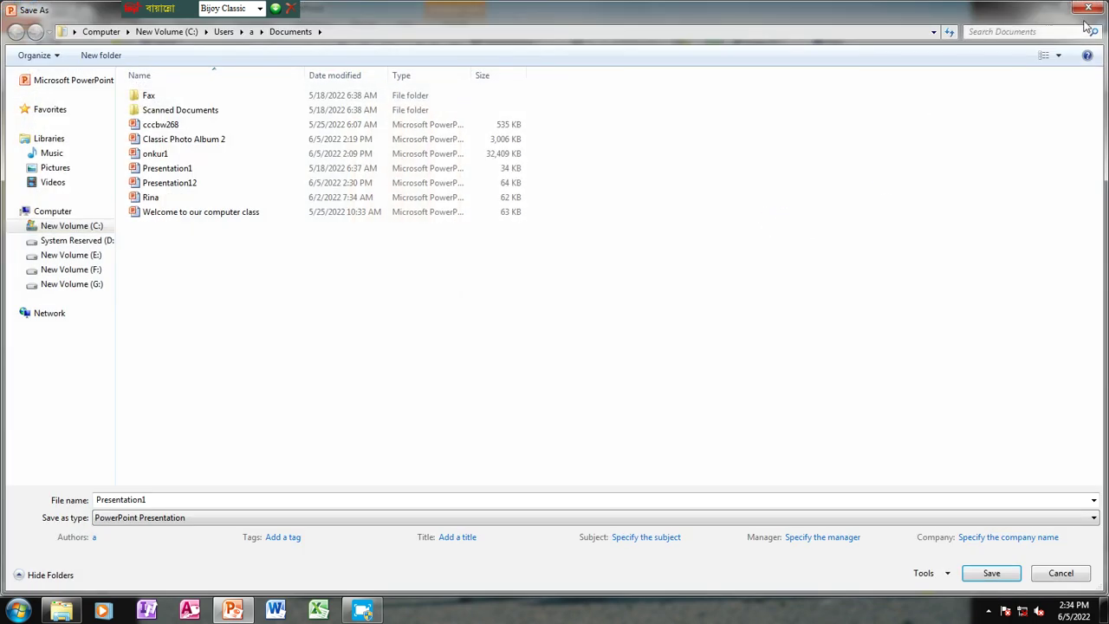
left_click(1088, 9)
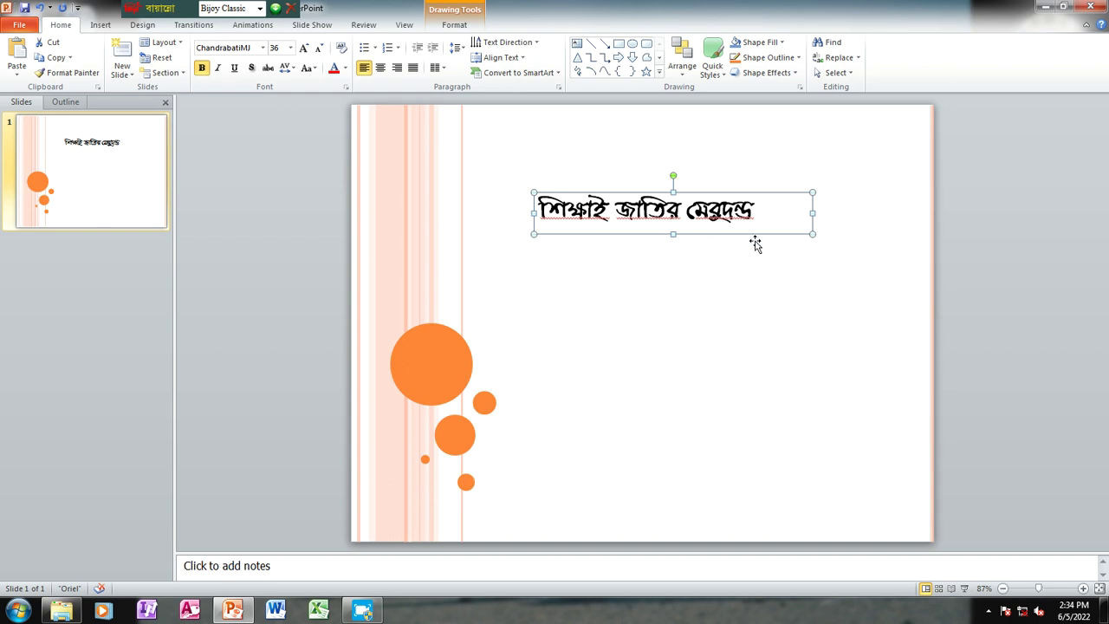
left_click(660, 299)
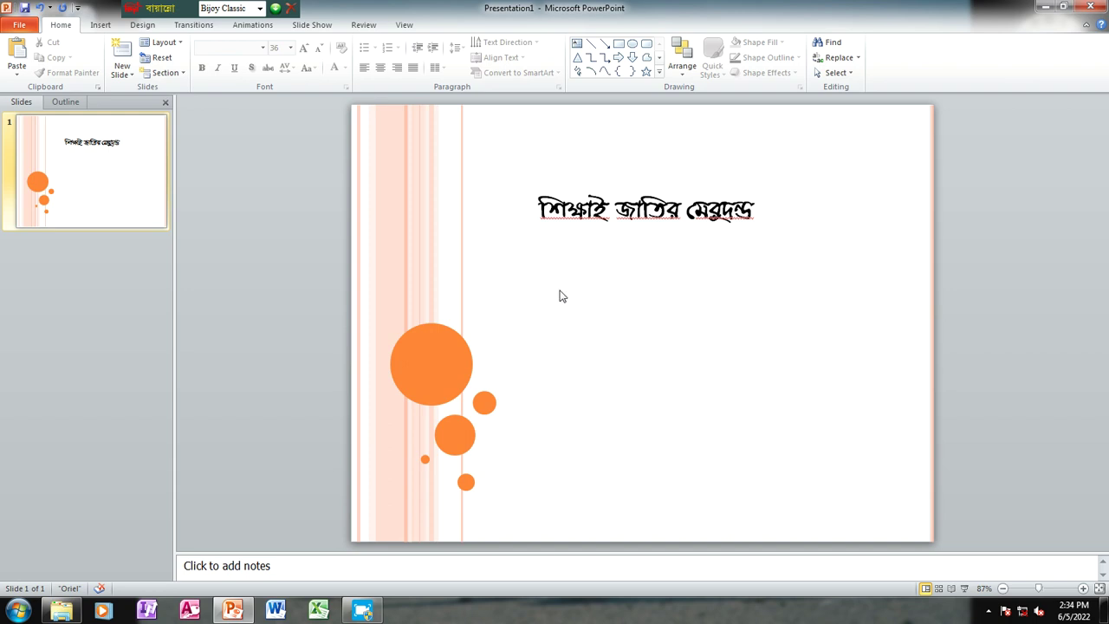
left_click(683, 232)
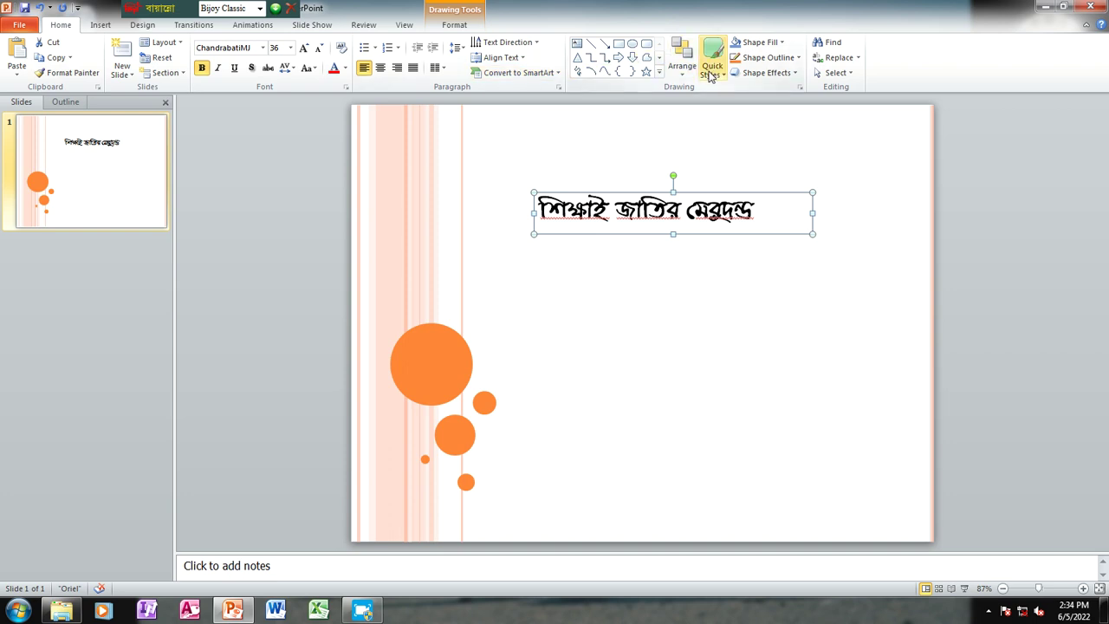
Give the text box an orange-outline shape style with a light peach fill
type("মতে৯")
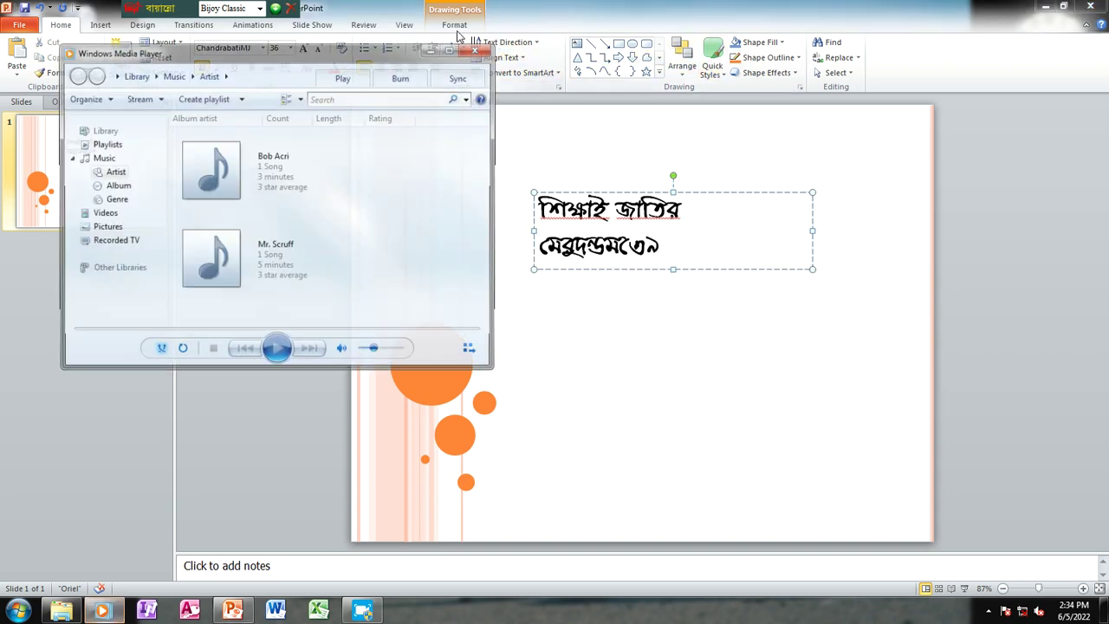
left_click(478, 48)
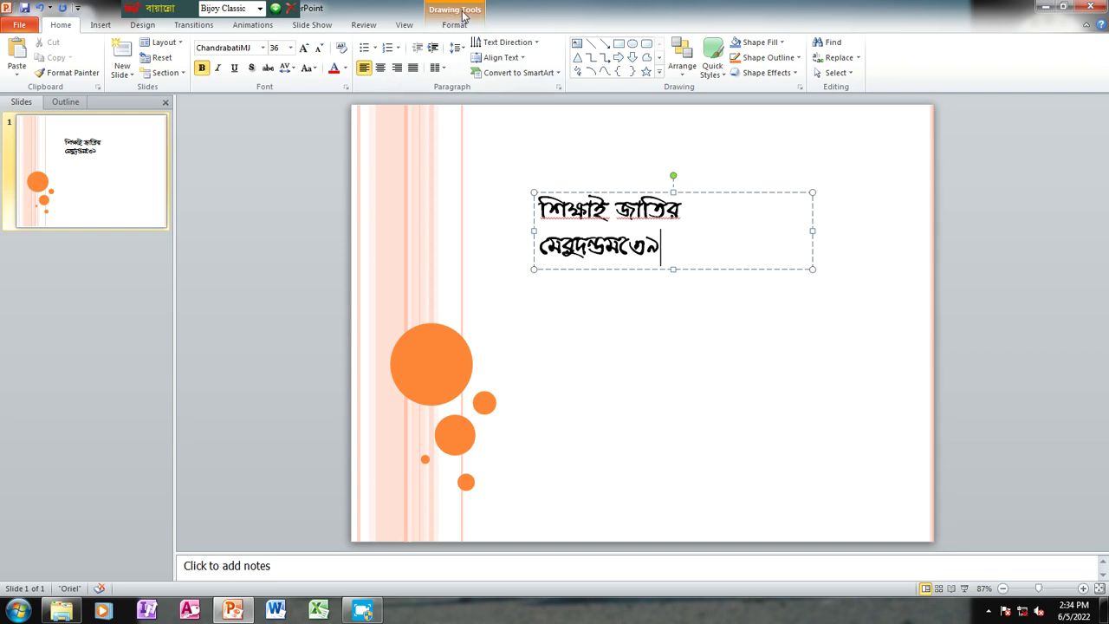
left_click(446, 25)
left_click(228, 59)
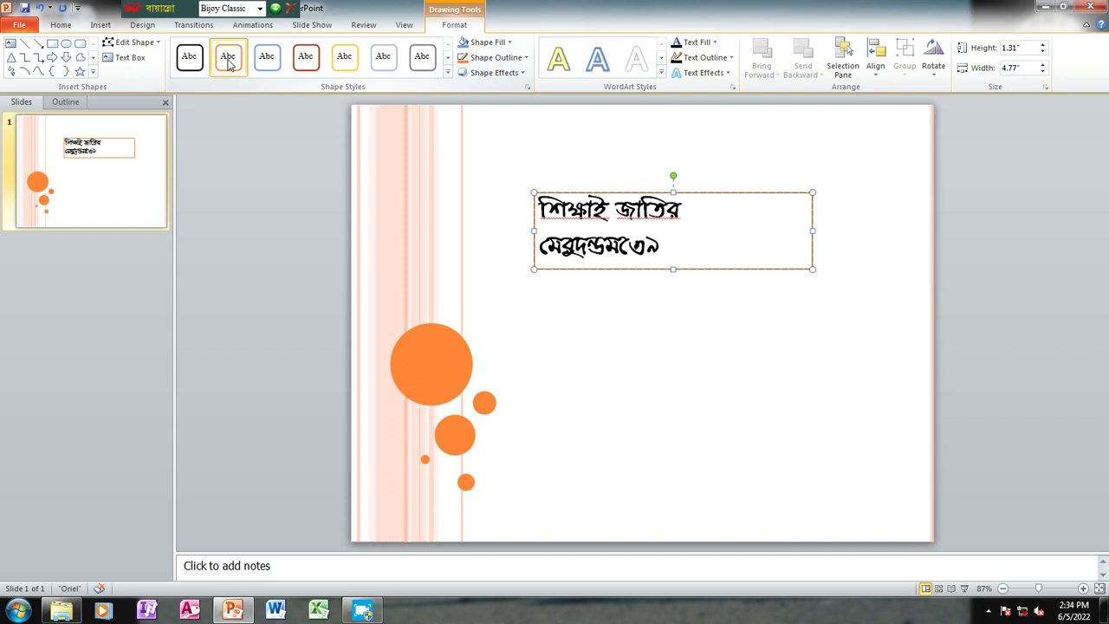
left_click(495, 59)
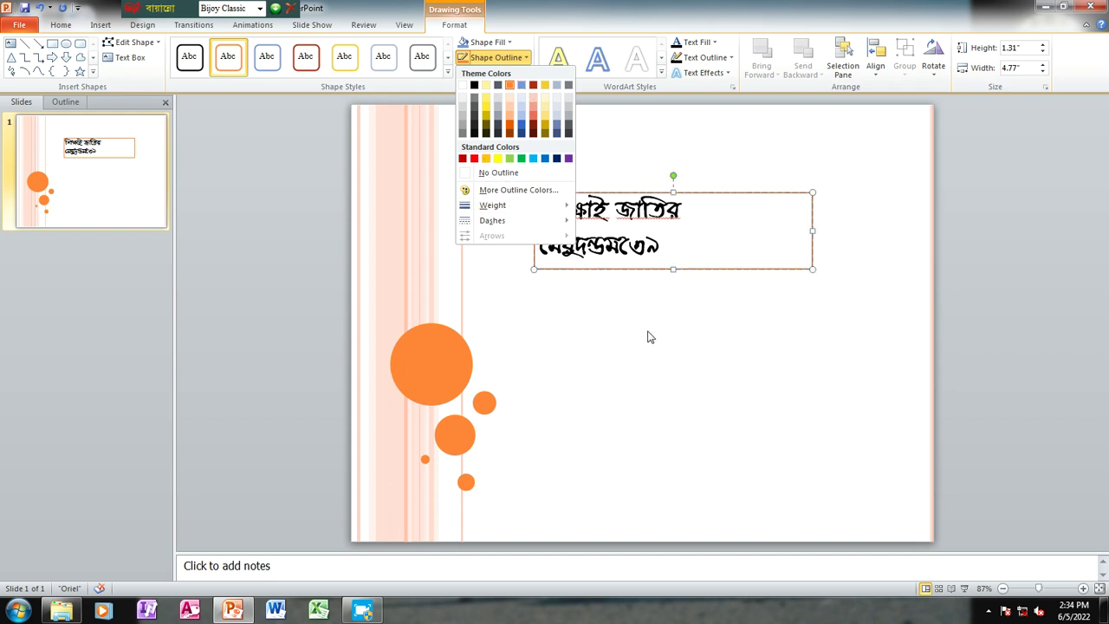
key("Escape")
left_click(503, 41)
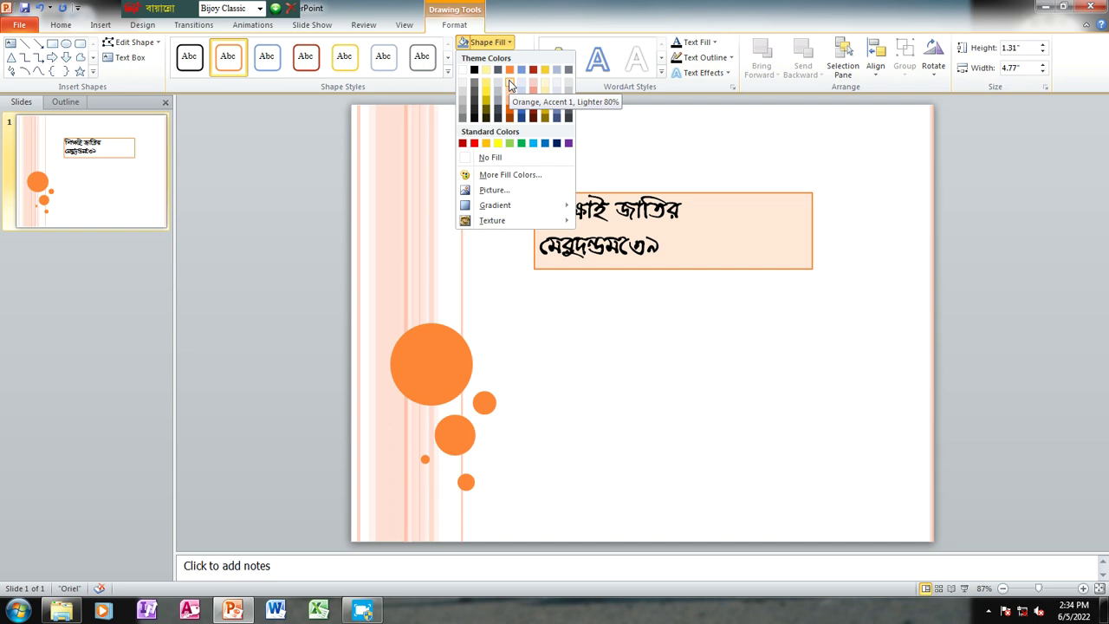
left_click(509, 84)
Delete the stray trailing characters after the Bengali heading
left_click(520, 75)
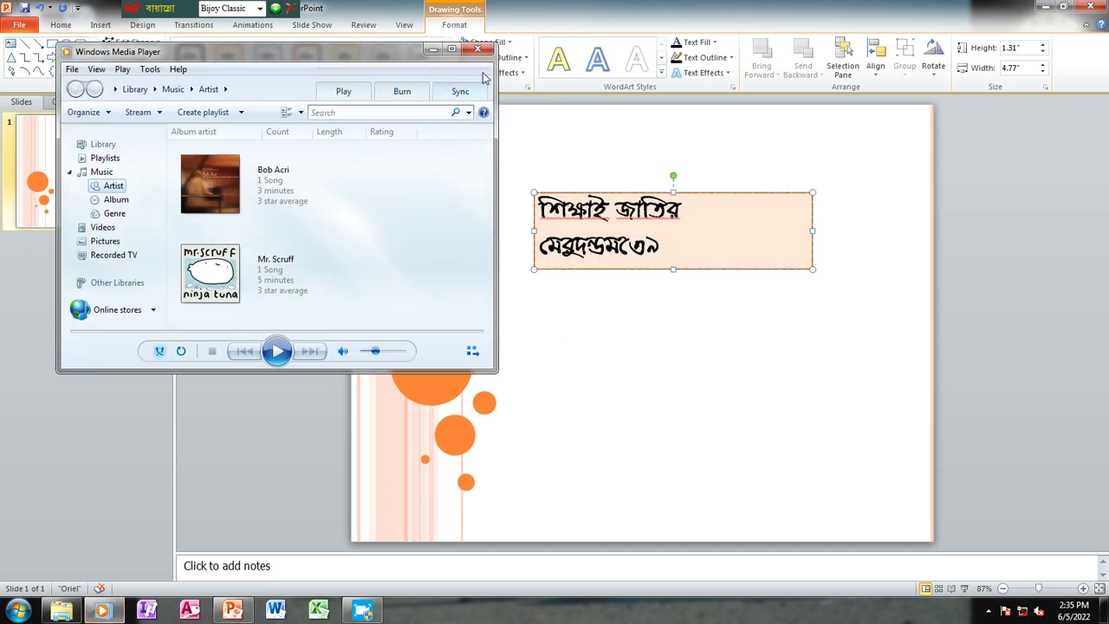
left_click(477, 48)
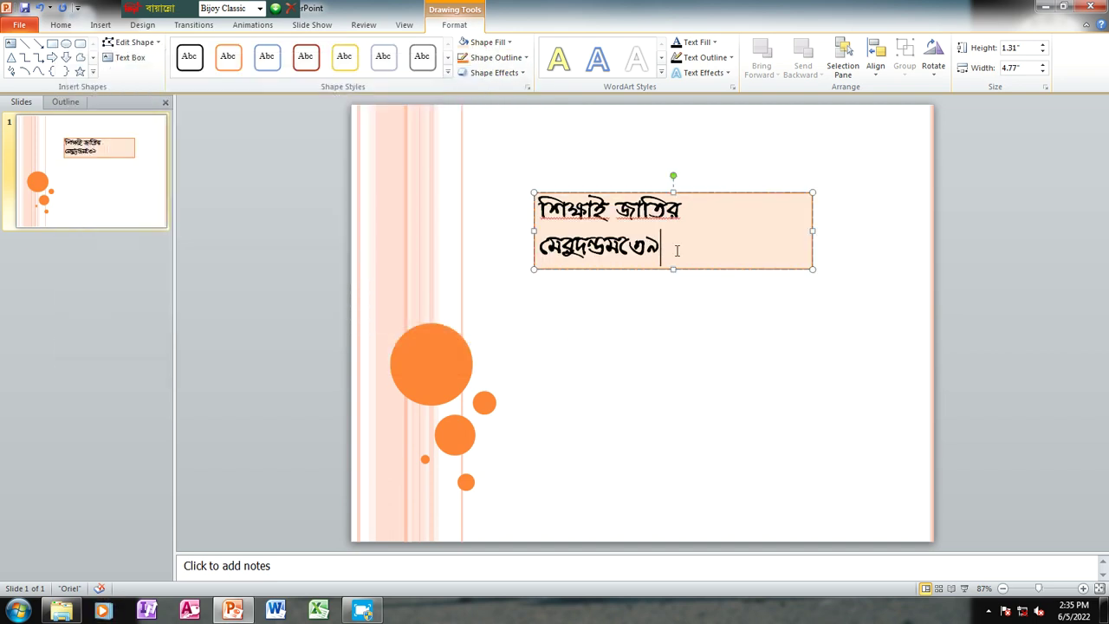
key("BackSpace")
key("BackSpace")
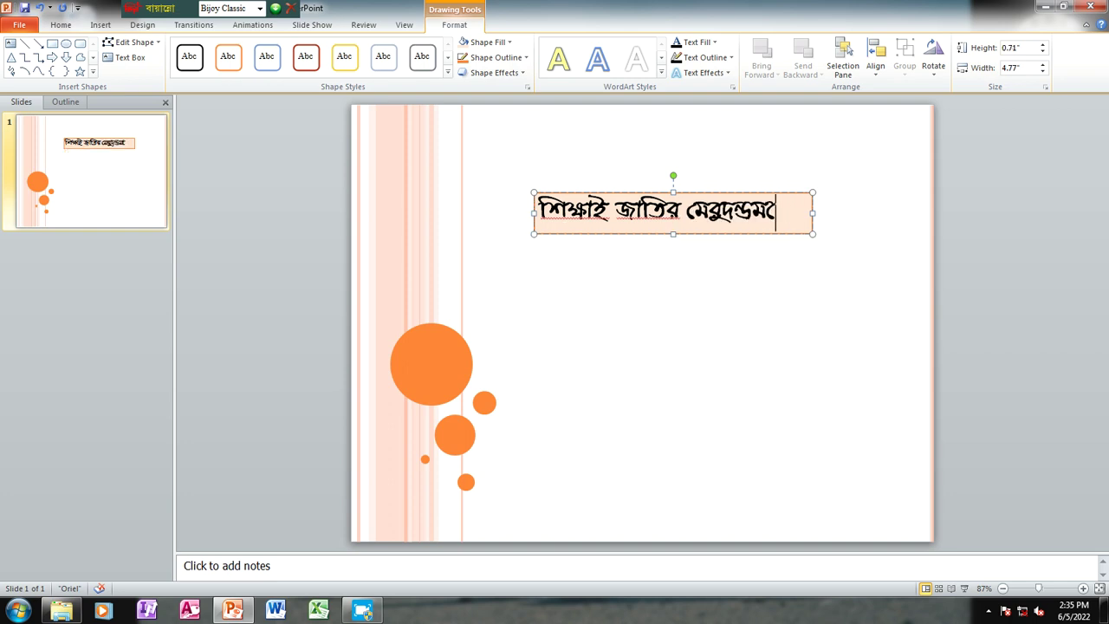
key("BackSpace")
key("BackSpace")
left_click(518, 75)
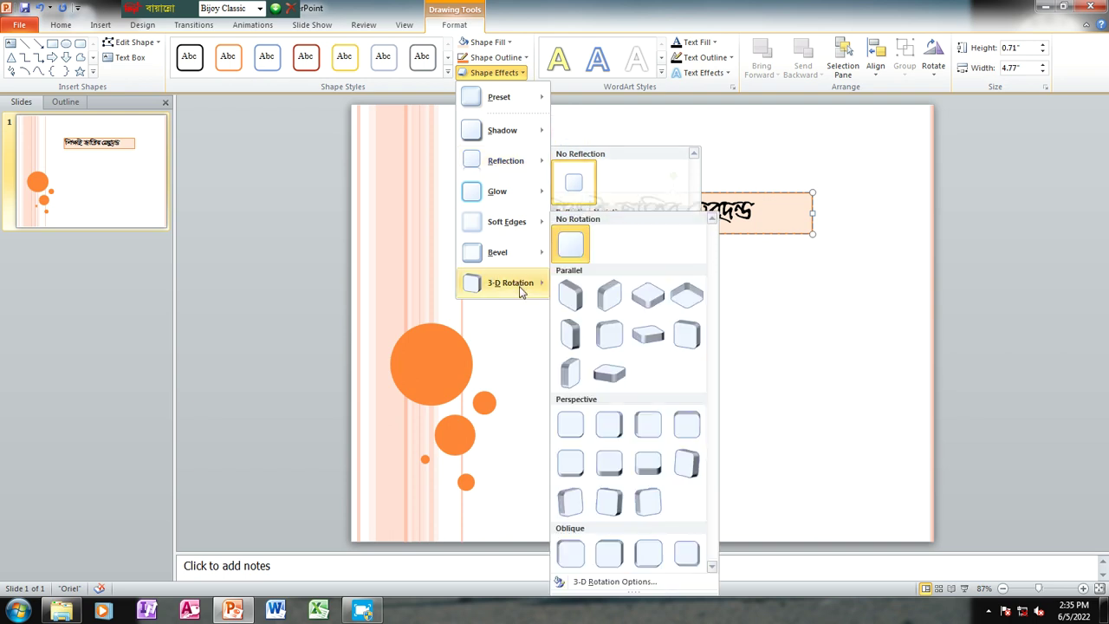
mouse_move(510, 283)
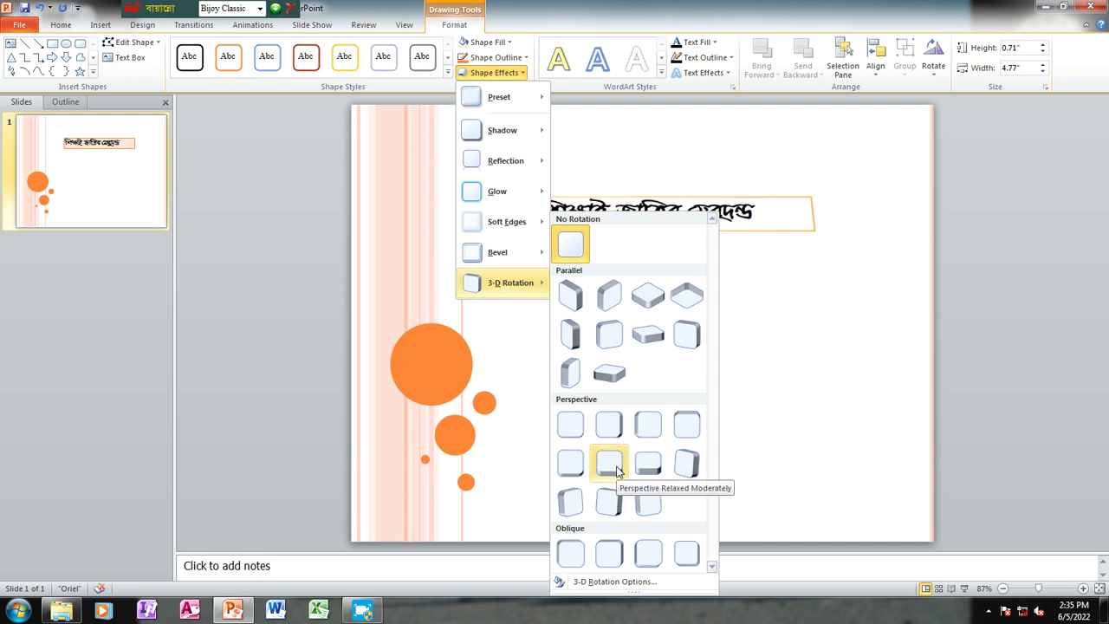
key("Escape")
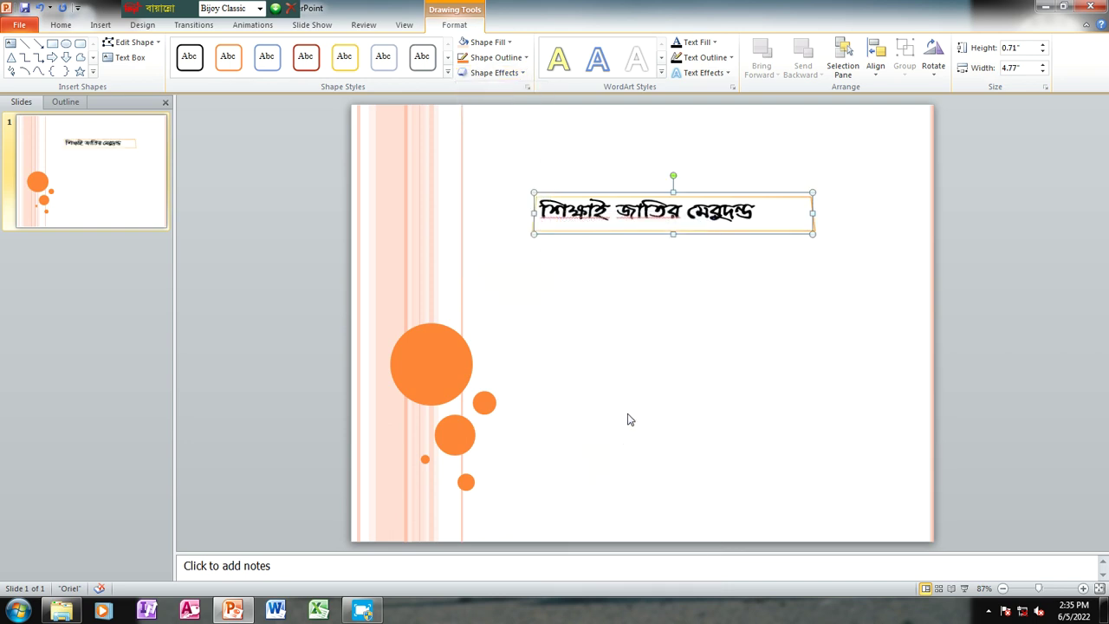
left_click(632, 391)
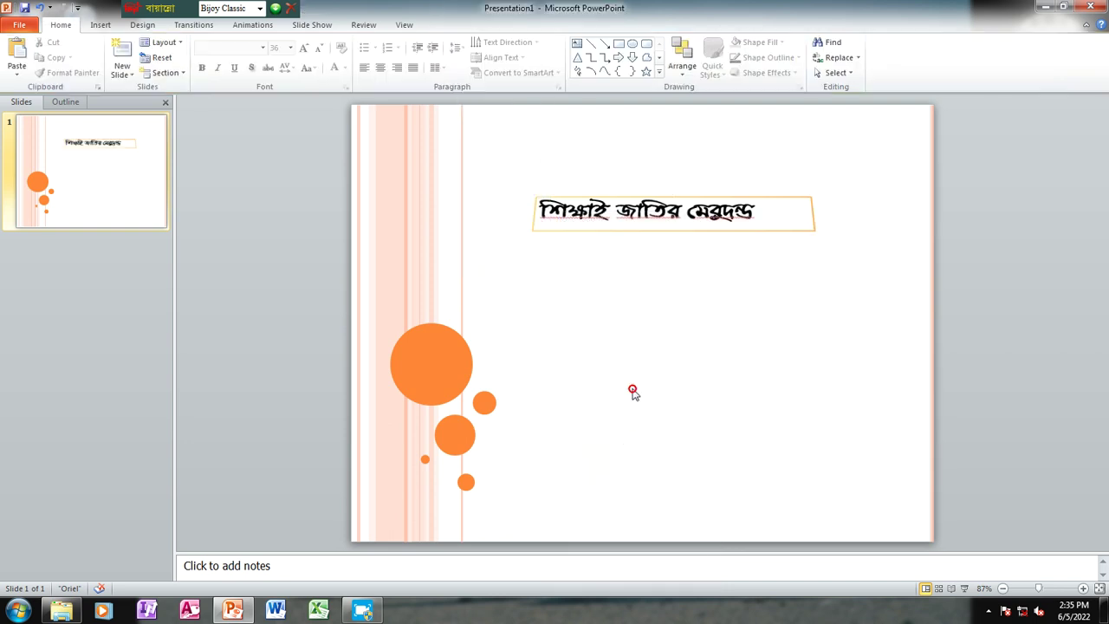
left_click(589, 216)
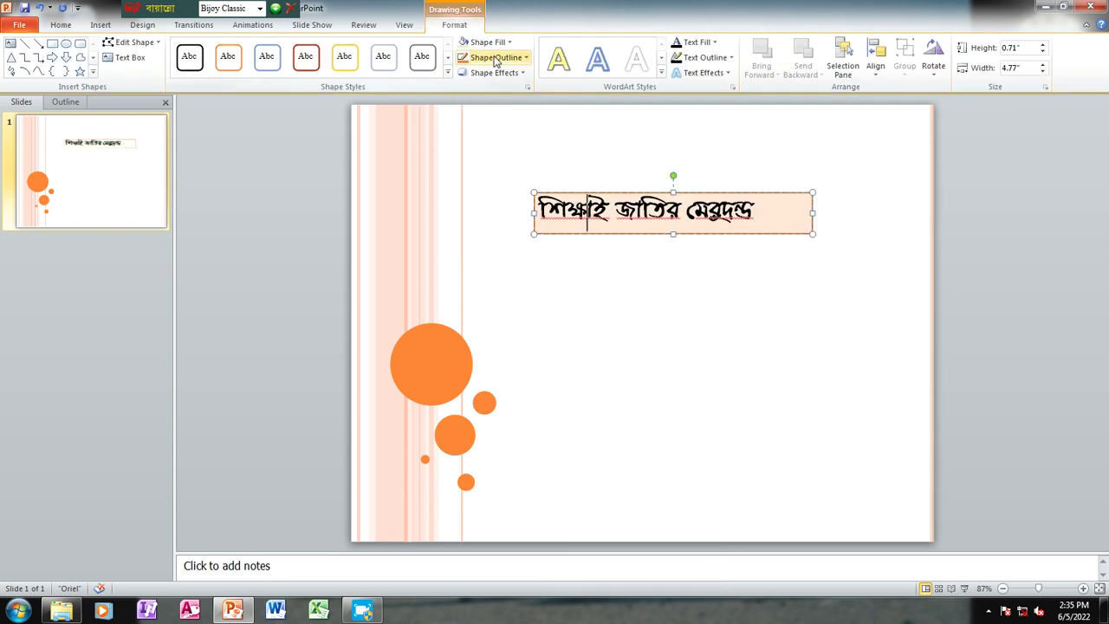
Give the title box an Orange, Accent 1, Darker 25% outline and light orange fill
left_click(524, 57)
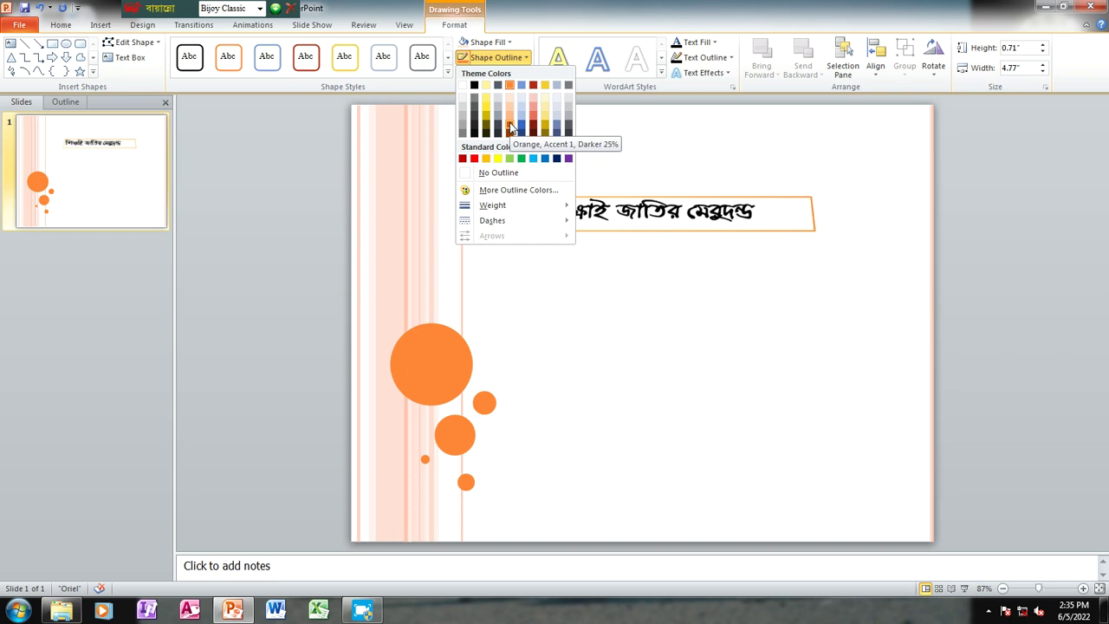
left_click(511, 129)
left_click(495, 46)
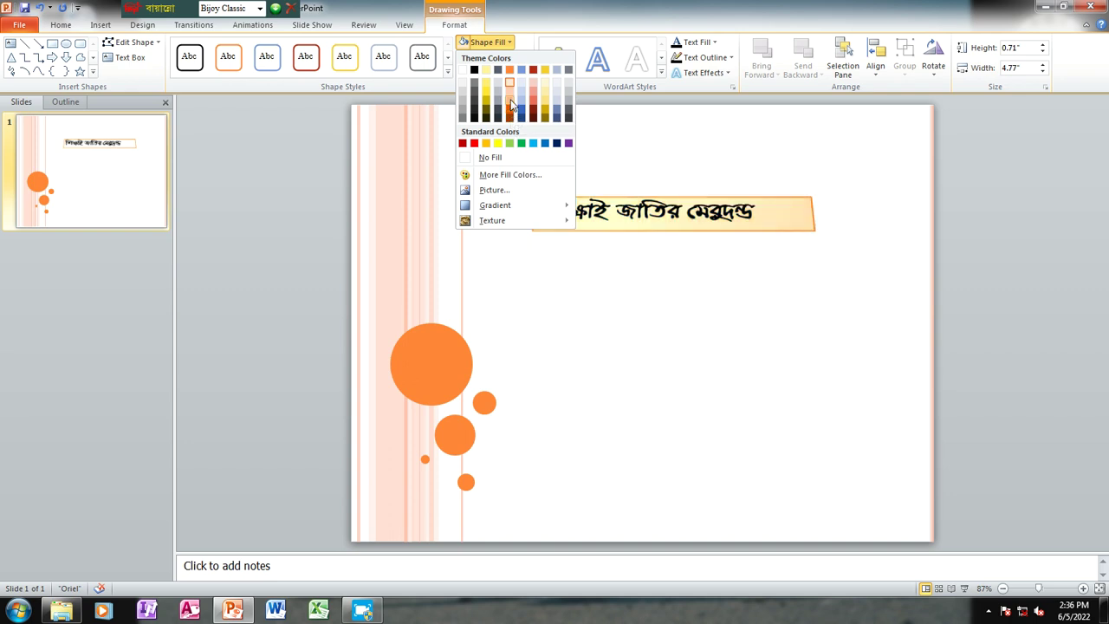
left_click(509, 82)
left_click(638, 302)
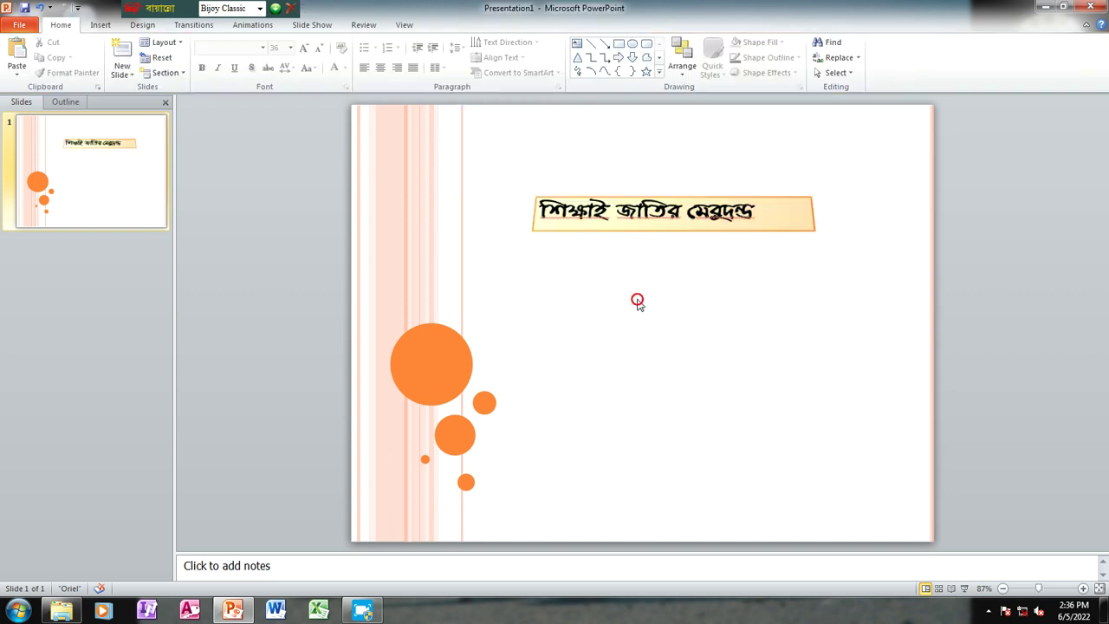
Undo two changes with Ctrl+Z, then redo them with Ctrl+Y
left_click(594, 220)
left_click(641, 313)
key("ctrl+z")
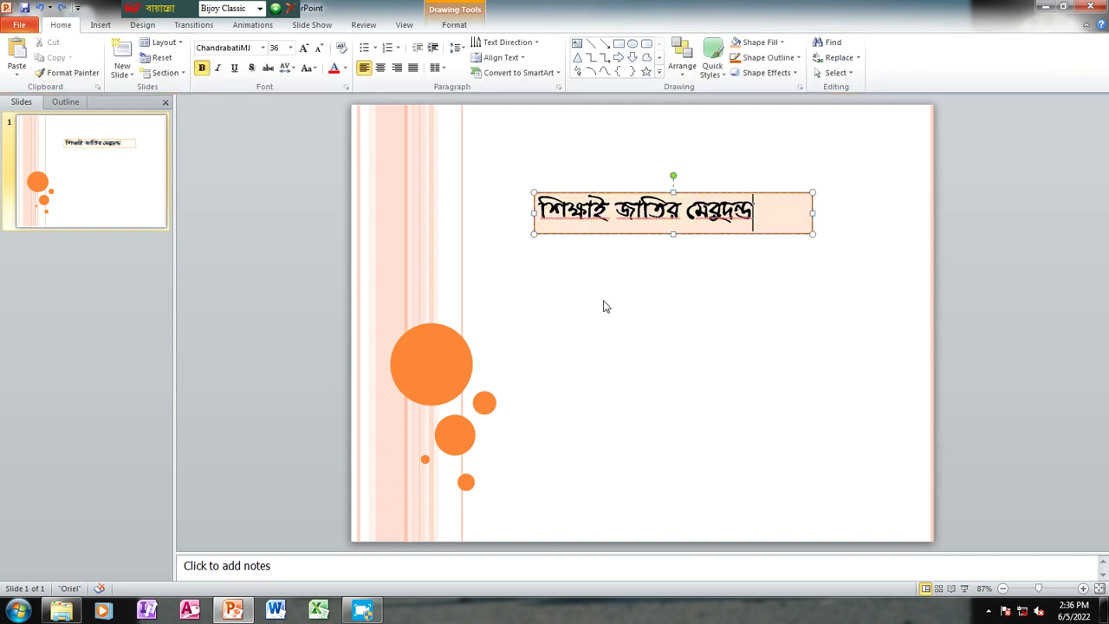
key("ctrl+z")
key("ctrl+z")
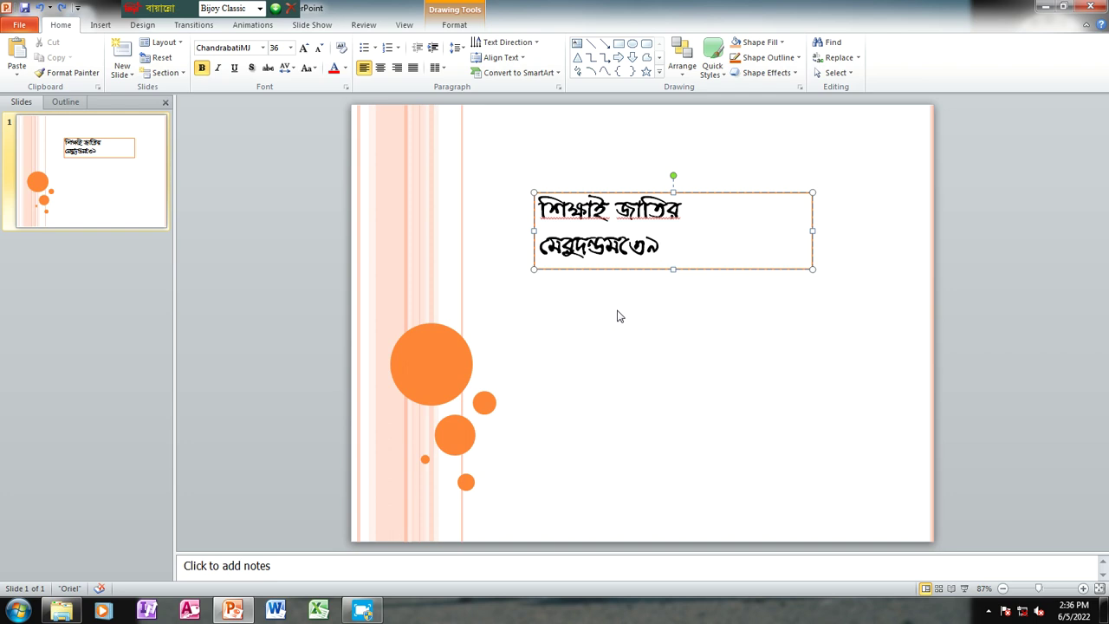
key("ctrl+y")
key("ctrl+y")
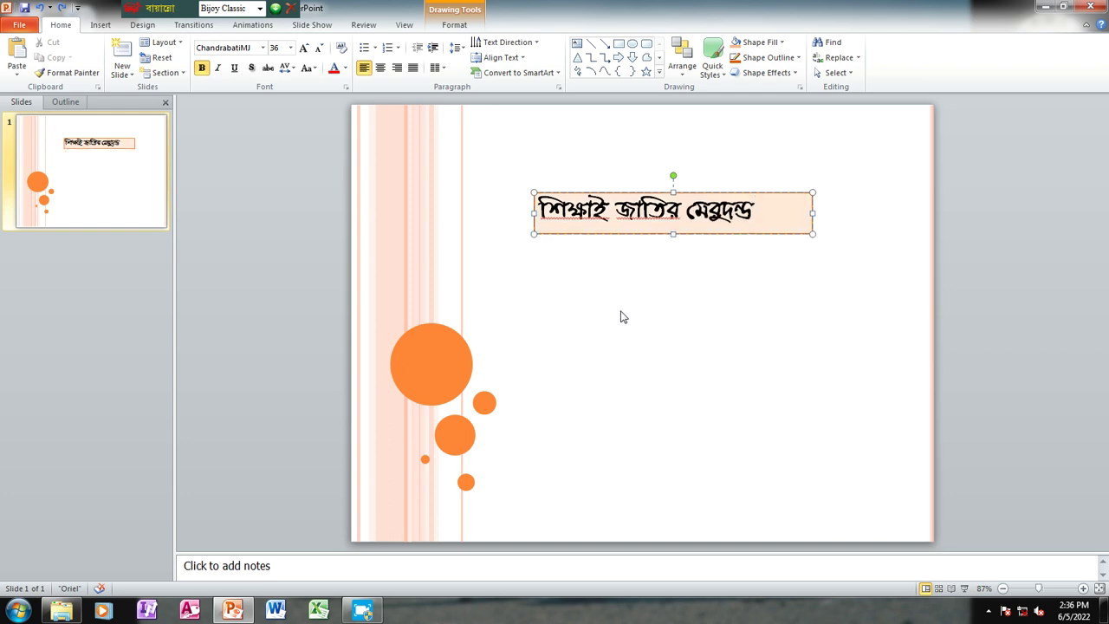
left_click(806, 280)
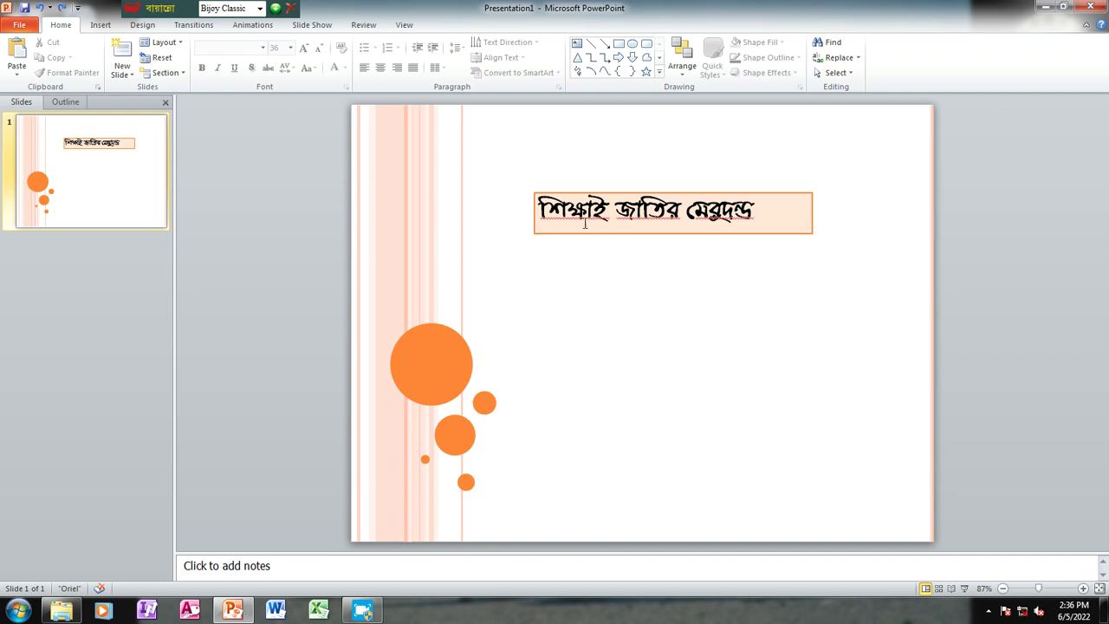
left_click(100, 26)
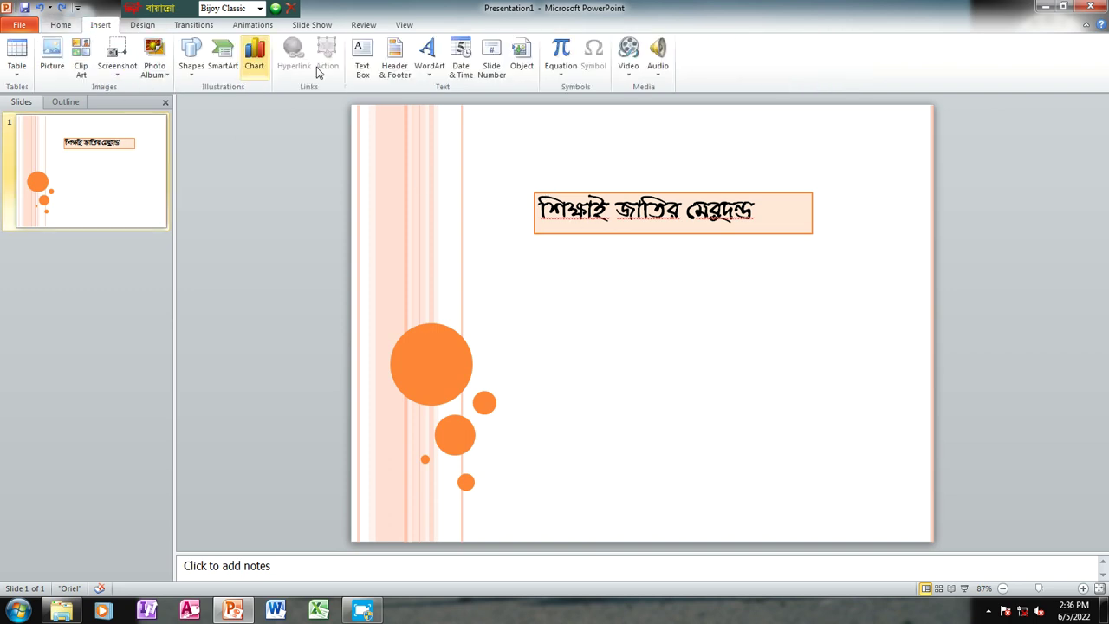
Open the Format Shape dialog for the title box and review its size and position
left_click(617, 220)
right_click(745, 226)
key("Escape")
key("Escape")
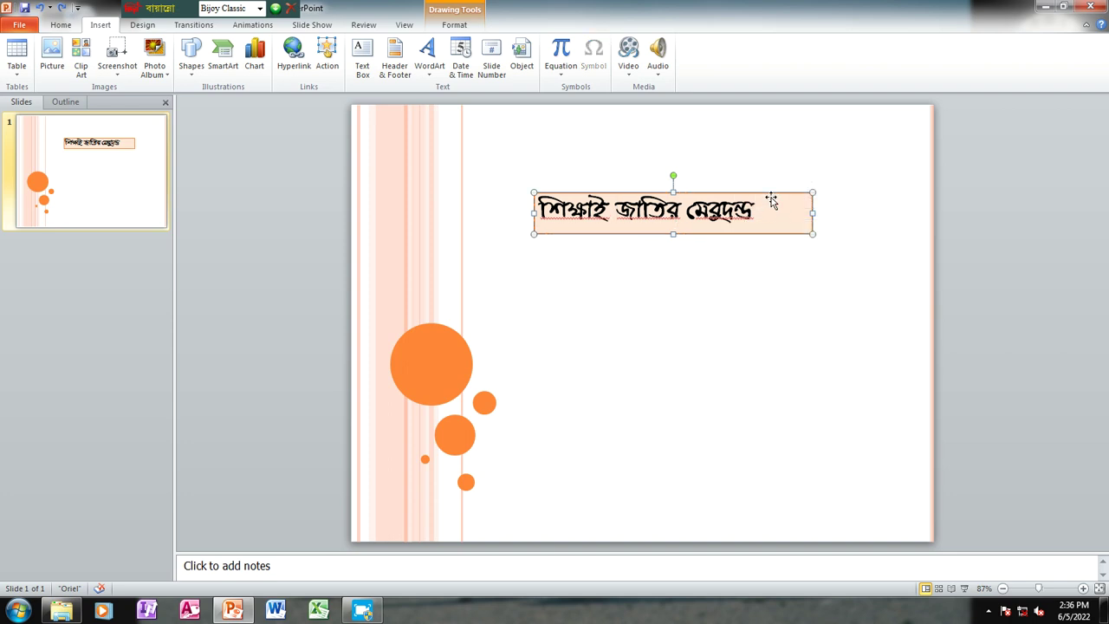
right_click(770, 199)
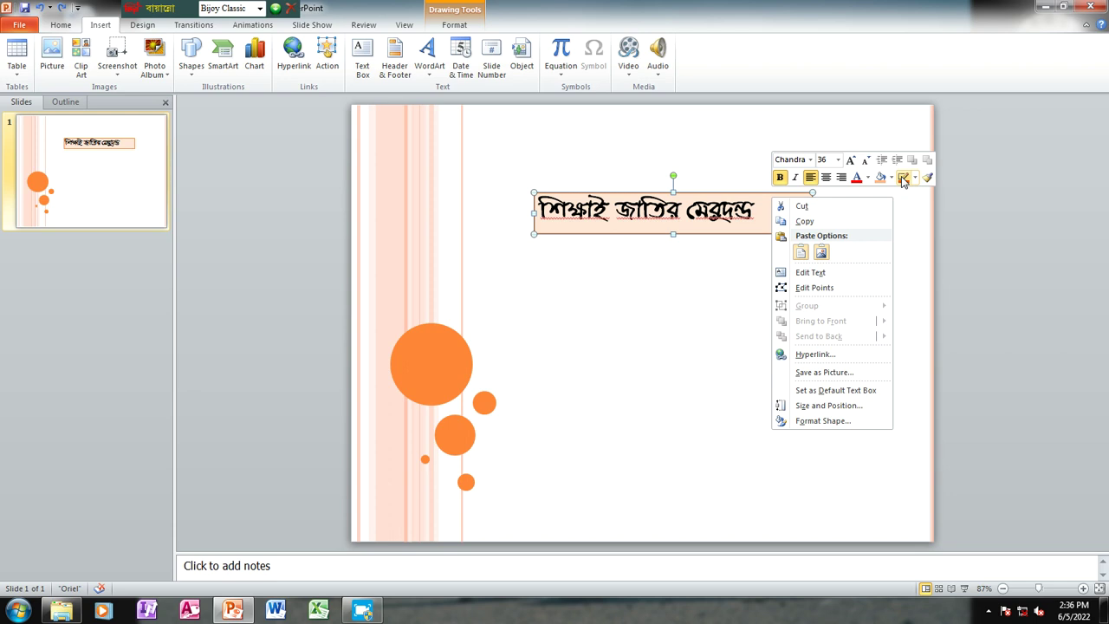
left_click(819, 420)
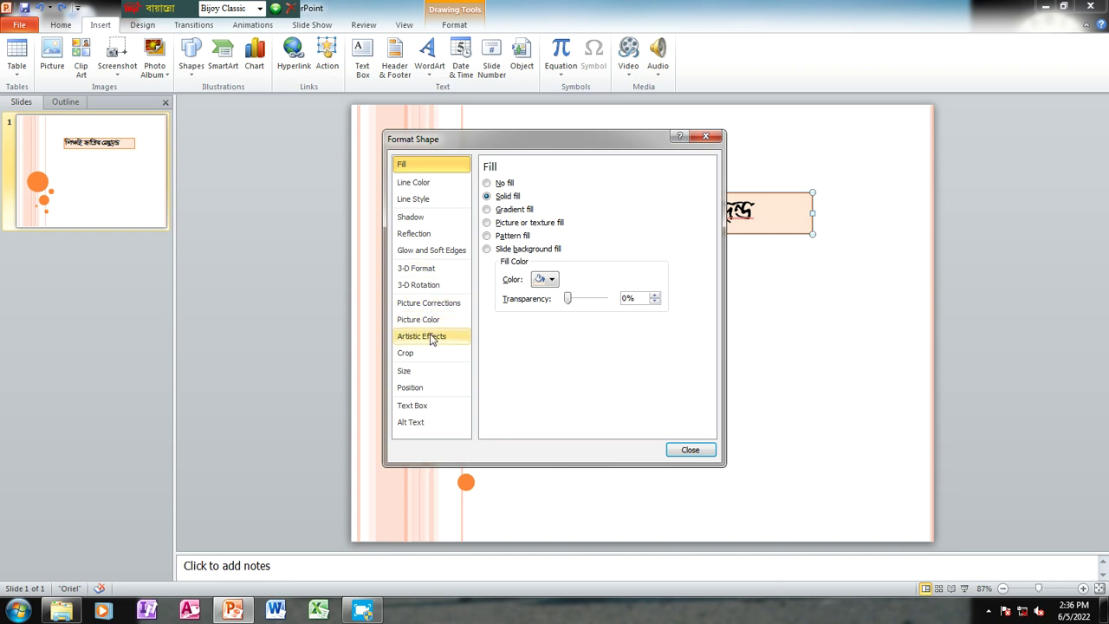
left_click(420, 376)
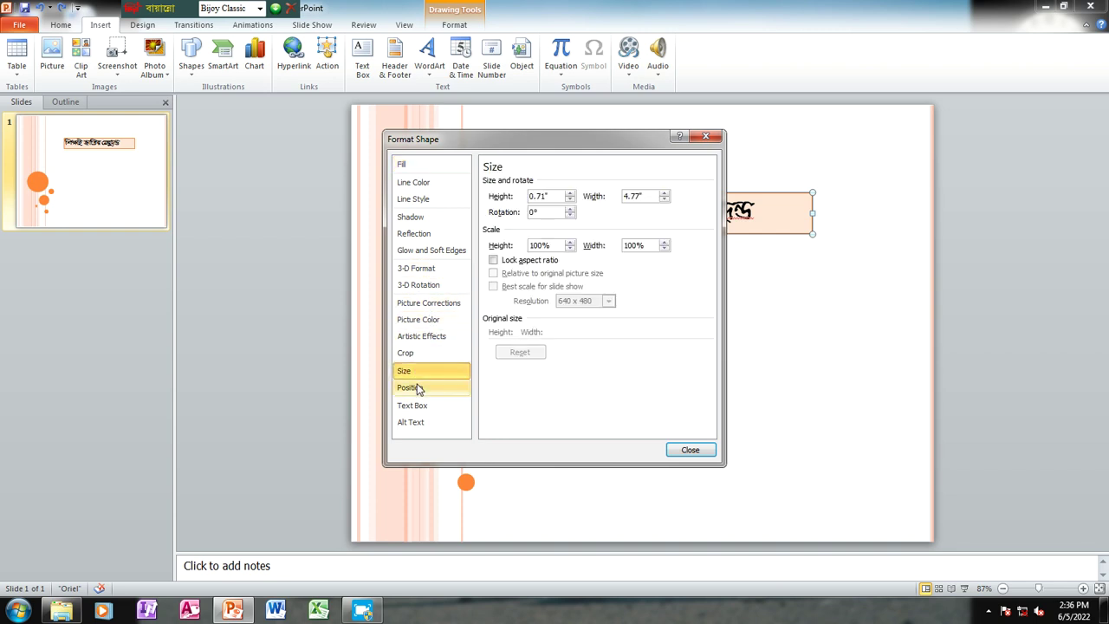
left_click(417, 389)
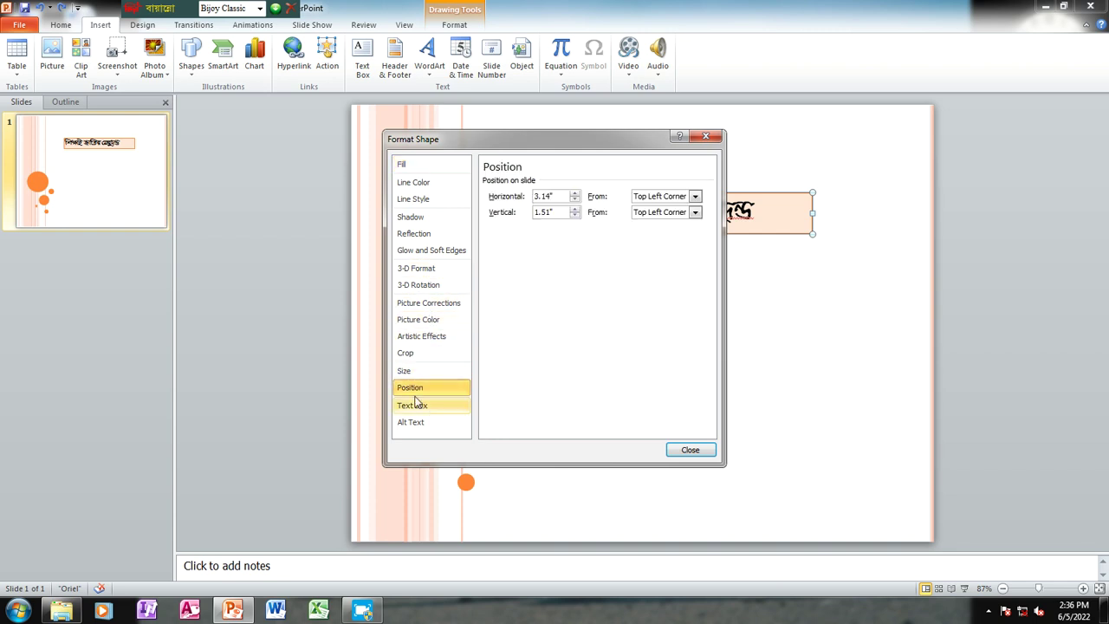
Give the 2 pt outline round joins and caps, review dash and compound types, then close
left_click(407, 184)
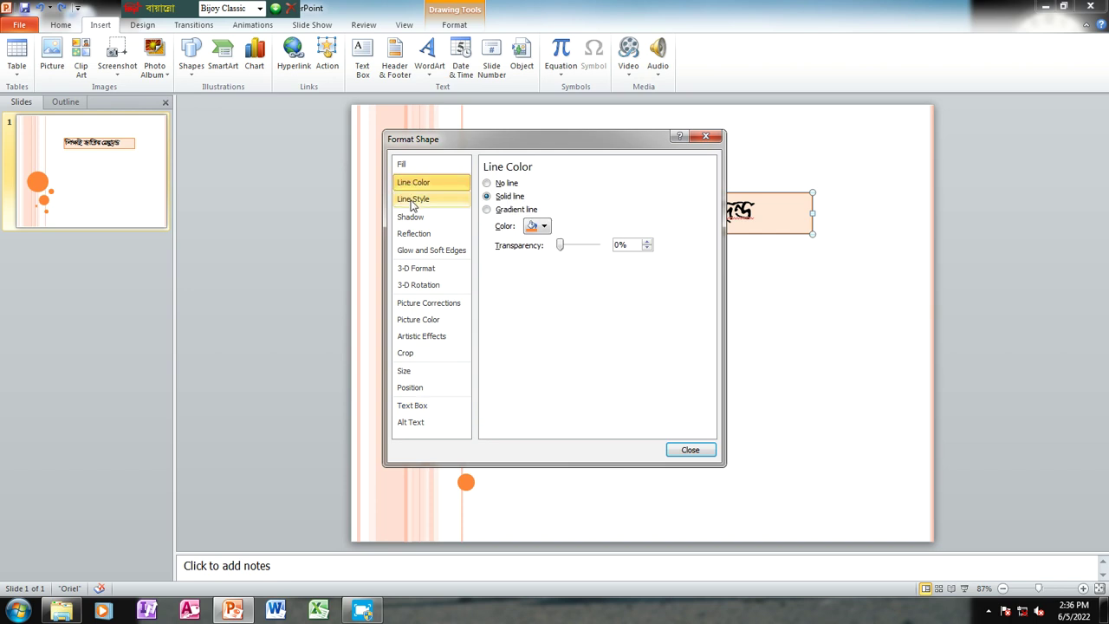
left_click(409, 198)
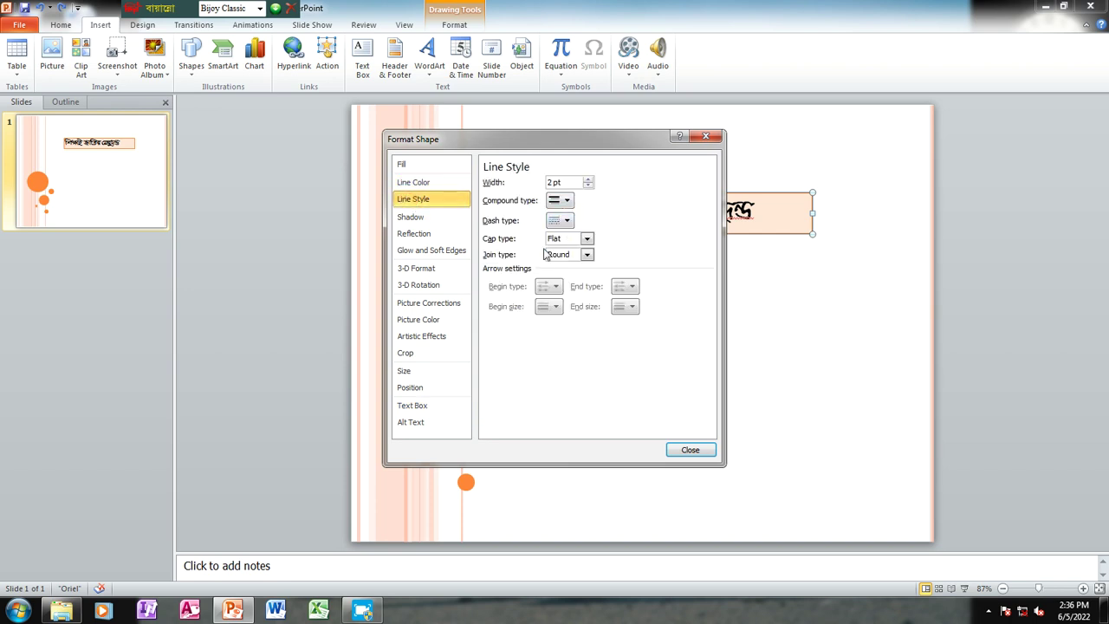
left_click(587, 255)
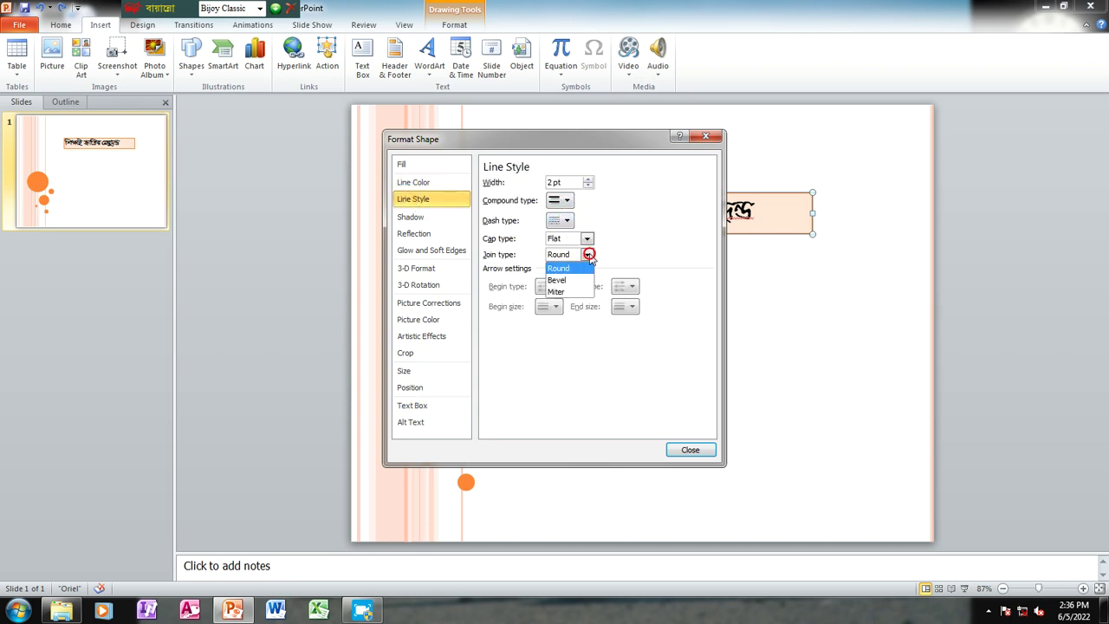
left_click(589, 253)
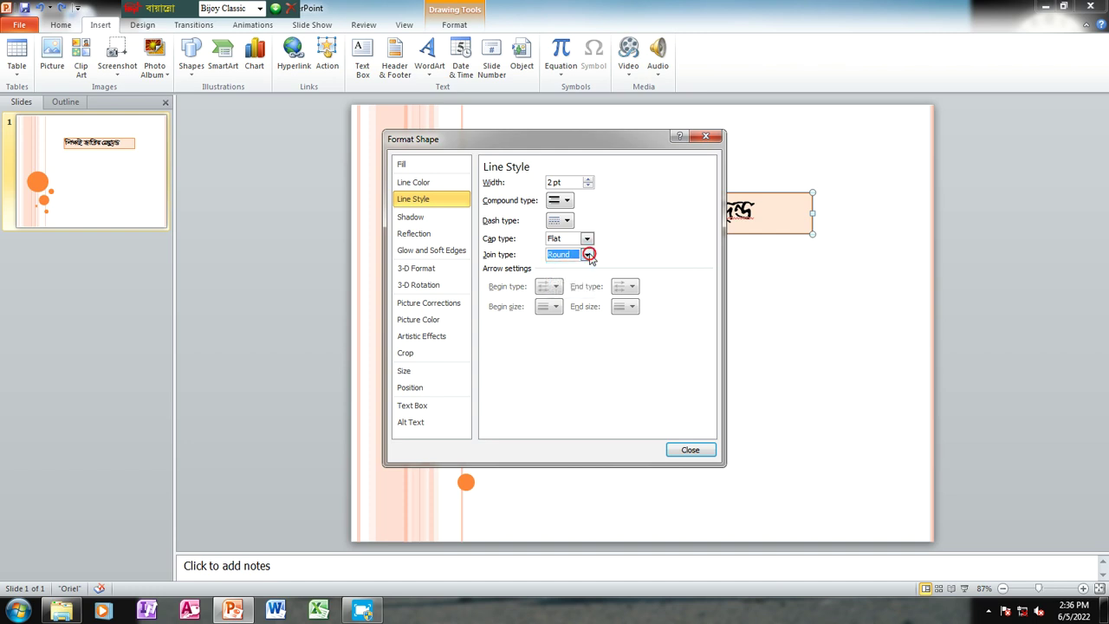
left_click(588, 241)
left_click(570, 263)
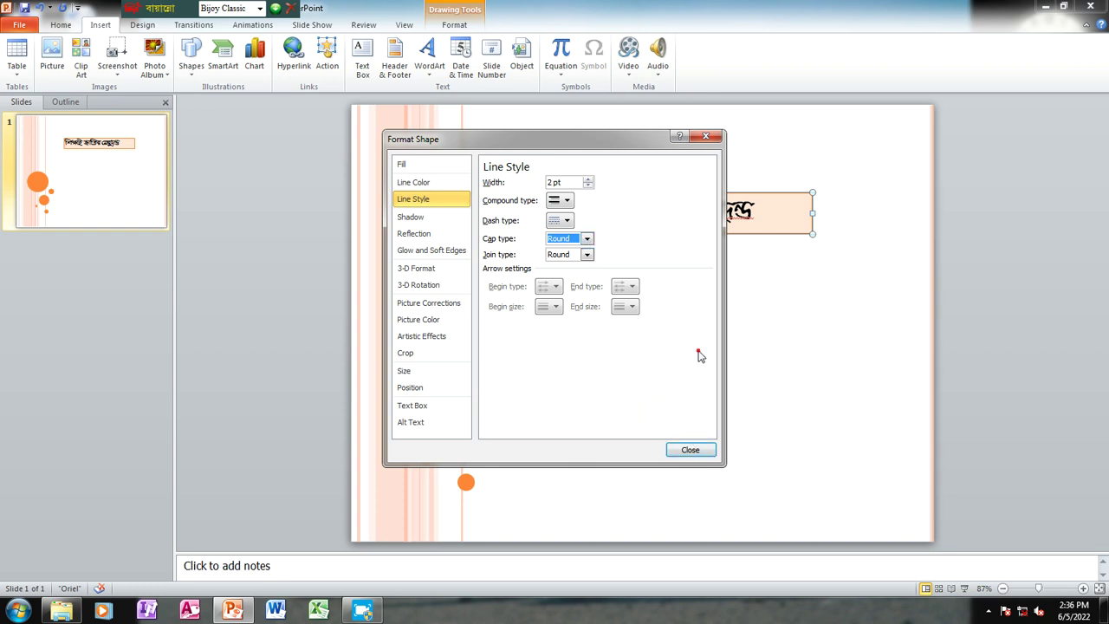
left_click(562, 222)
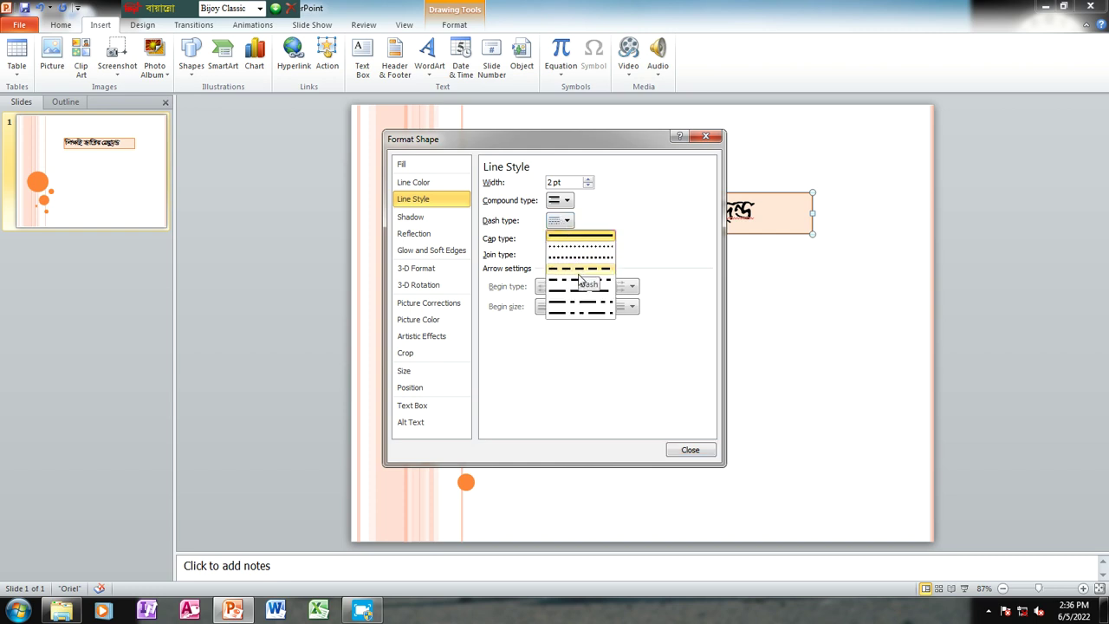
left_click(567, 202)
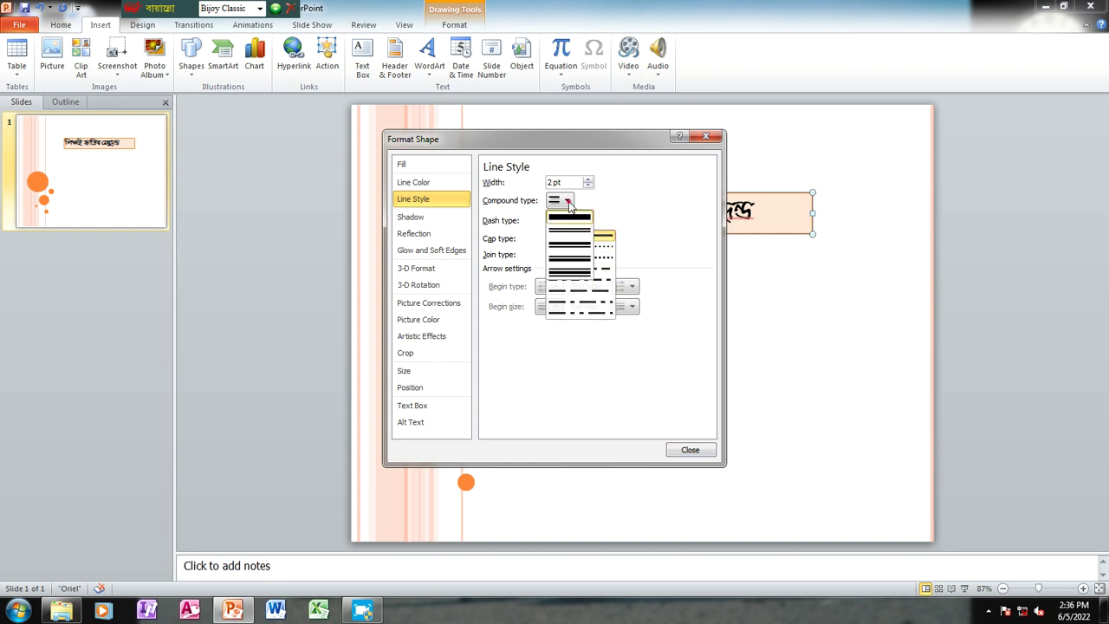
left_click(694, 448)
left_click(691, 449)
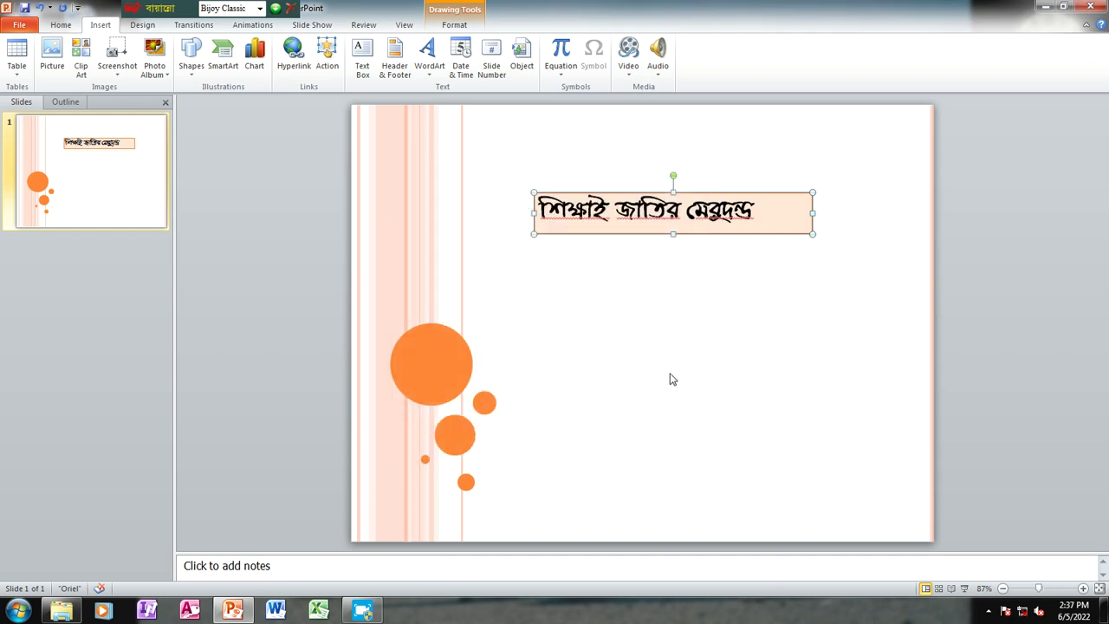
Draw a second text box below the title and type Bijoy text 'ZvO,y\ 0' into it
right_click(596, 284)
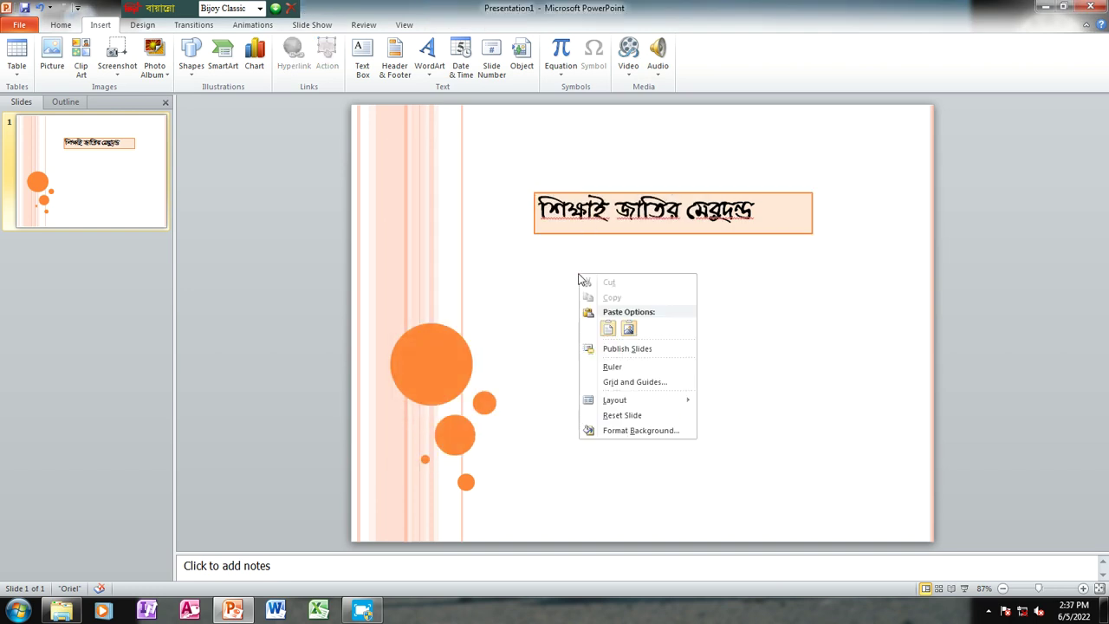
left_click(477, 353)
left_click(357, 63)
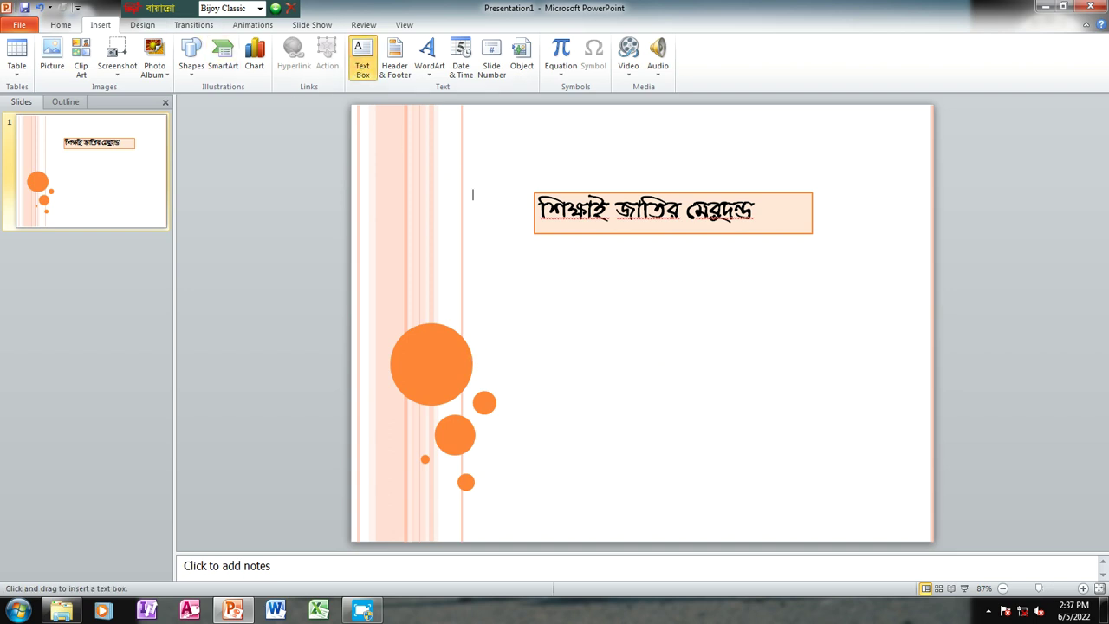
left_click(367, 70)
left_click(368, 71)
left_click_drag(534, 294, 812, 400)
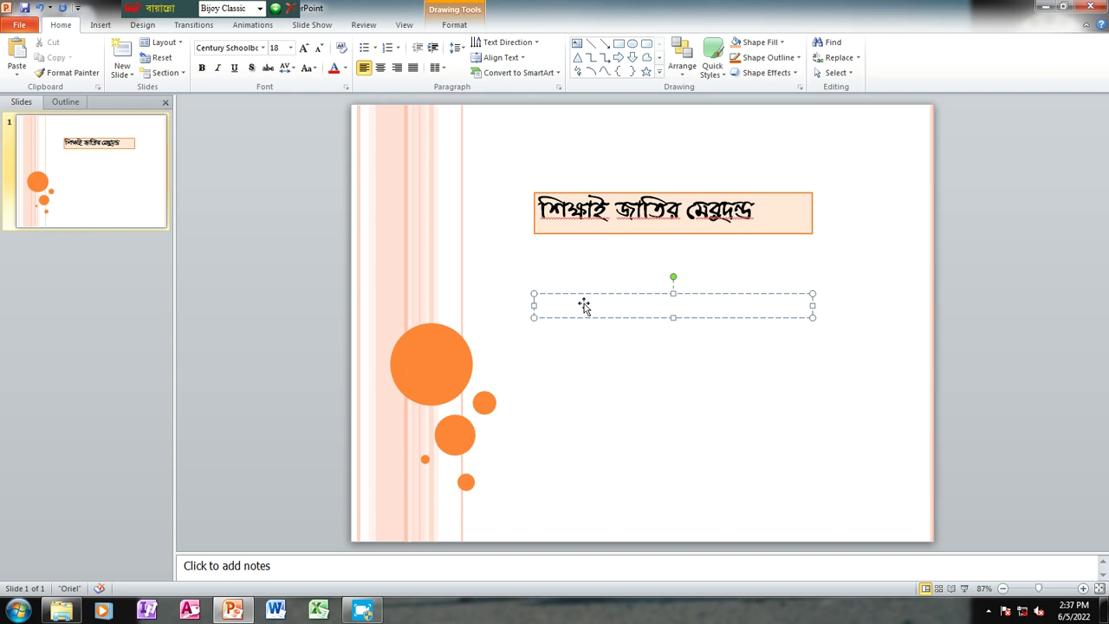
type("ZvO,y\\ 0")
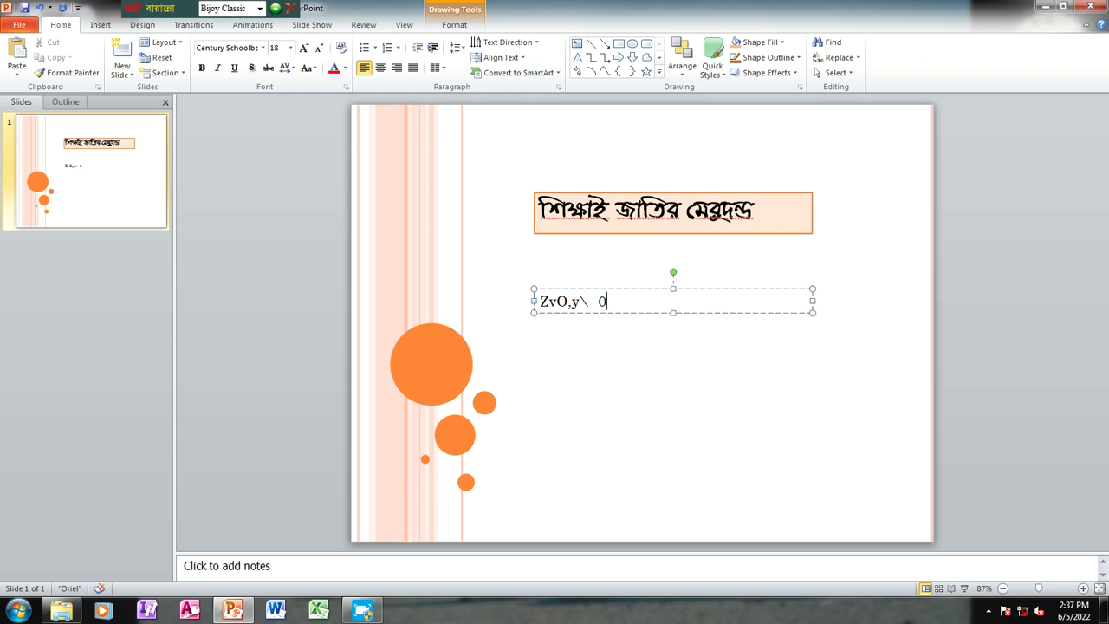
Clear the garbled characters typed into the new text box below the title
key("BackSpace")
key("BackSpace")
key("BackSpace")
key("BackSpace")
key("BackSpace")
key("BackSpace")
type("G‡39")
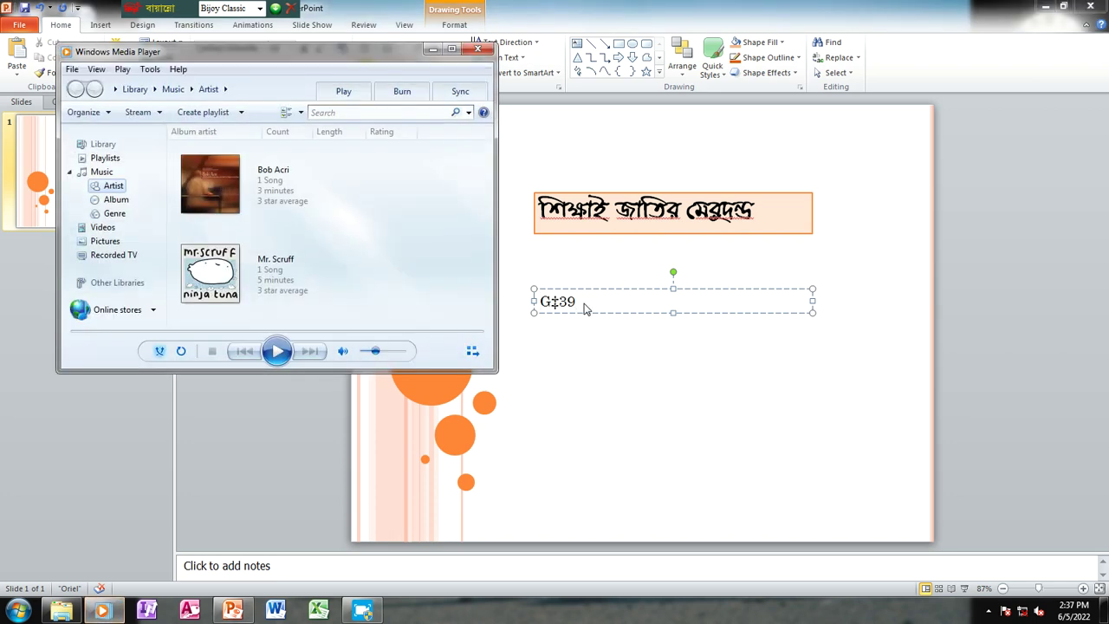
left_click(477, 48)
key("BackSpace")
key("BackSpace")
key("BackSpace")
key("super")
type("Uh1")
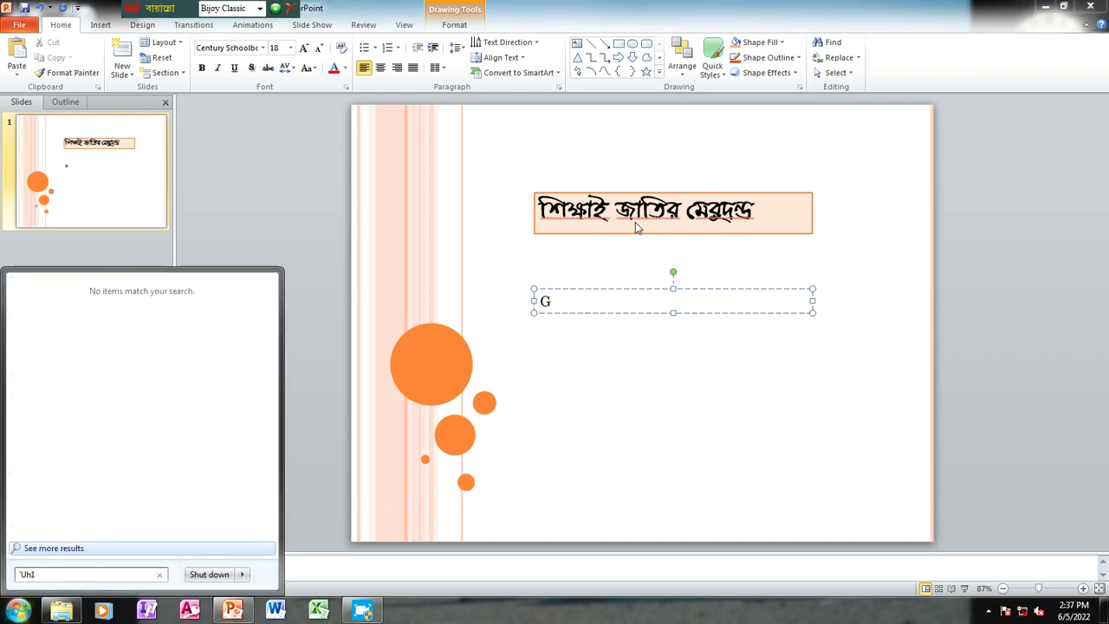
left_click(557, 303)
key("BackSpace")
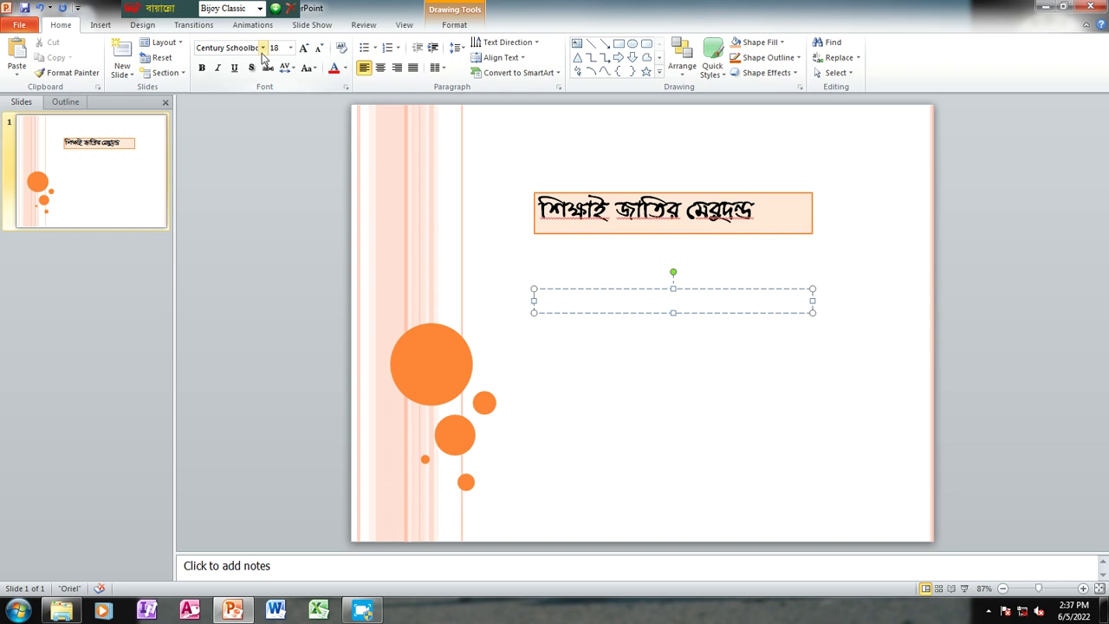
Set the box's font to SutonnyMJ, type Bengali text, then delete the box
left_click(263, 48)
left_click(252, 140)
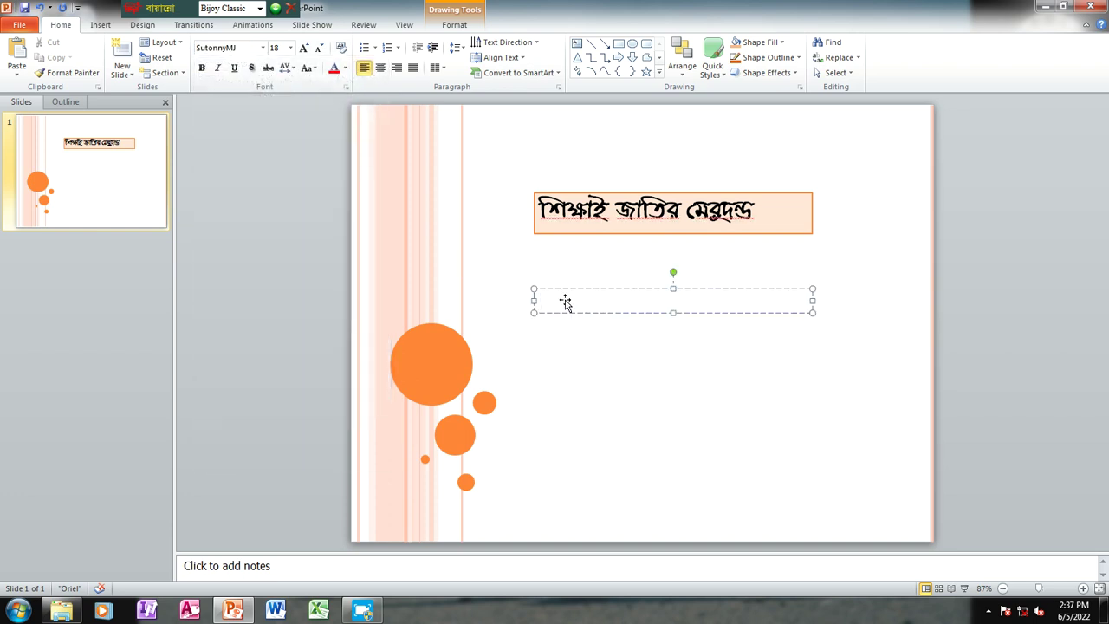
type("নং৬৮")
type("জ")
key("BackSpace")
key("BackSpace")
key("BackSpace")
key("BackSpace")
key("Return")
type("M")
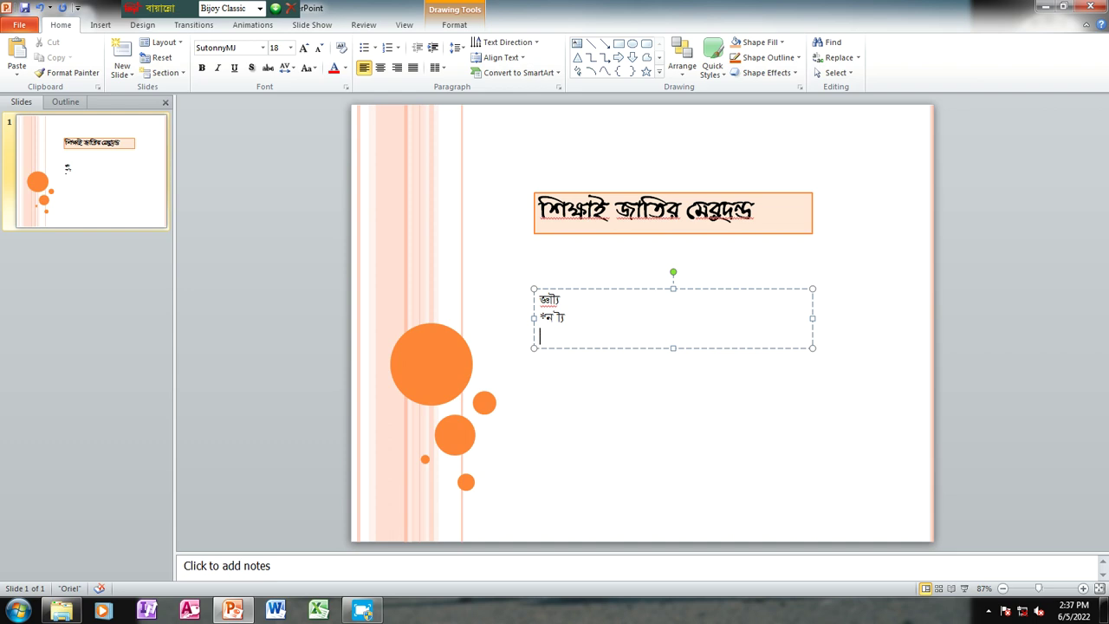
key("Escape")
key("Delete")
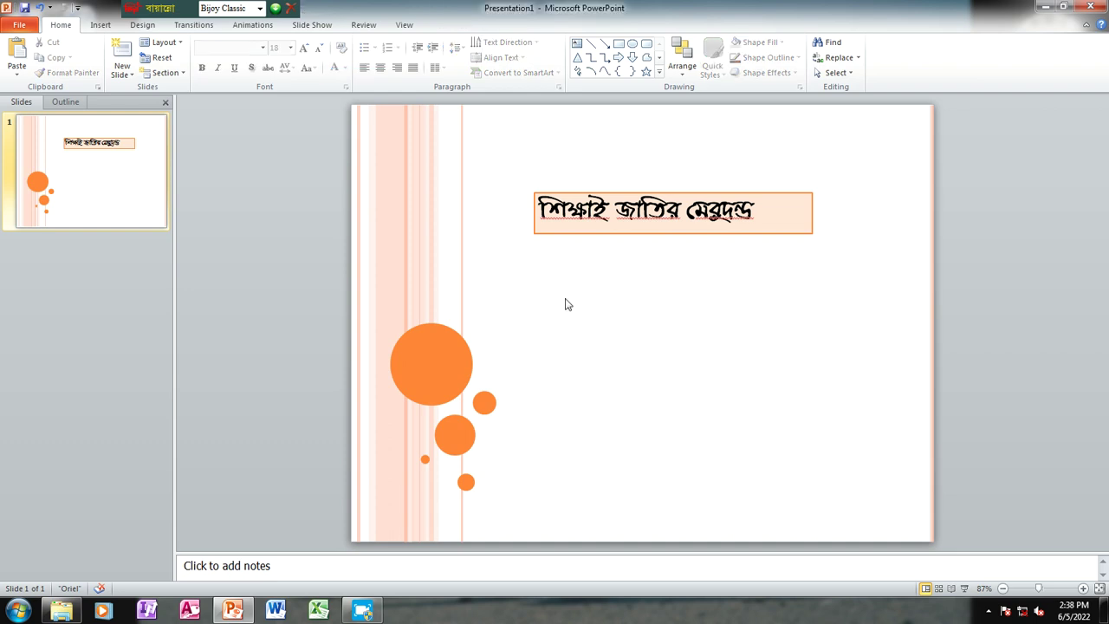
Restore the deleted text box, nudge it down, and select its text
key("ctrl+z")
key("Down")
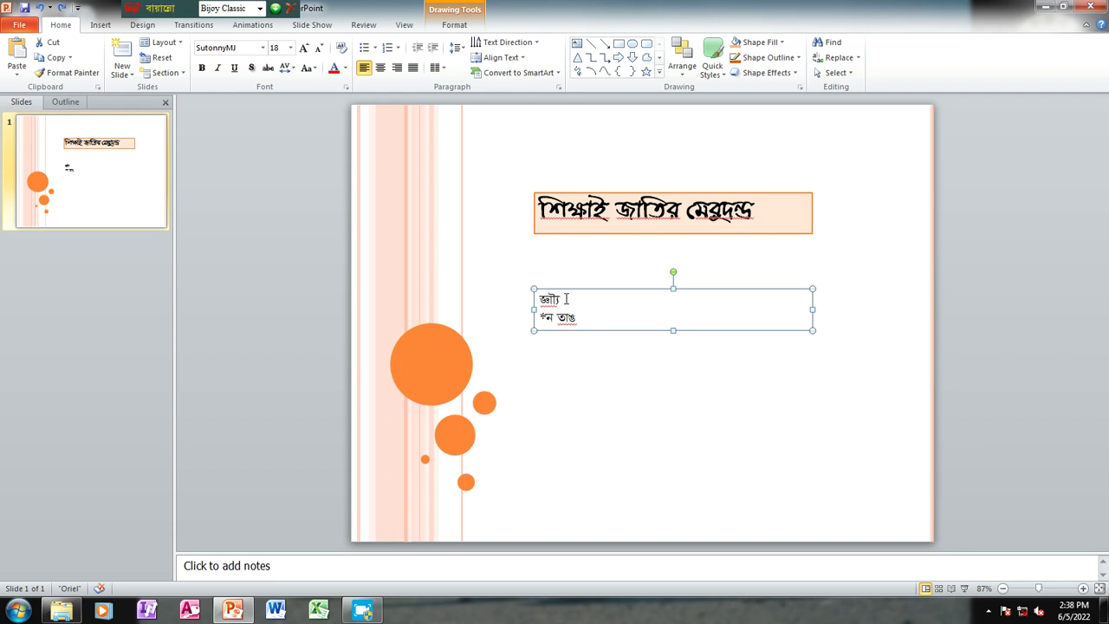
left_click(593, 322)
key("ctrl+z")
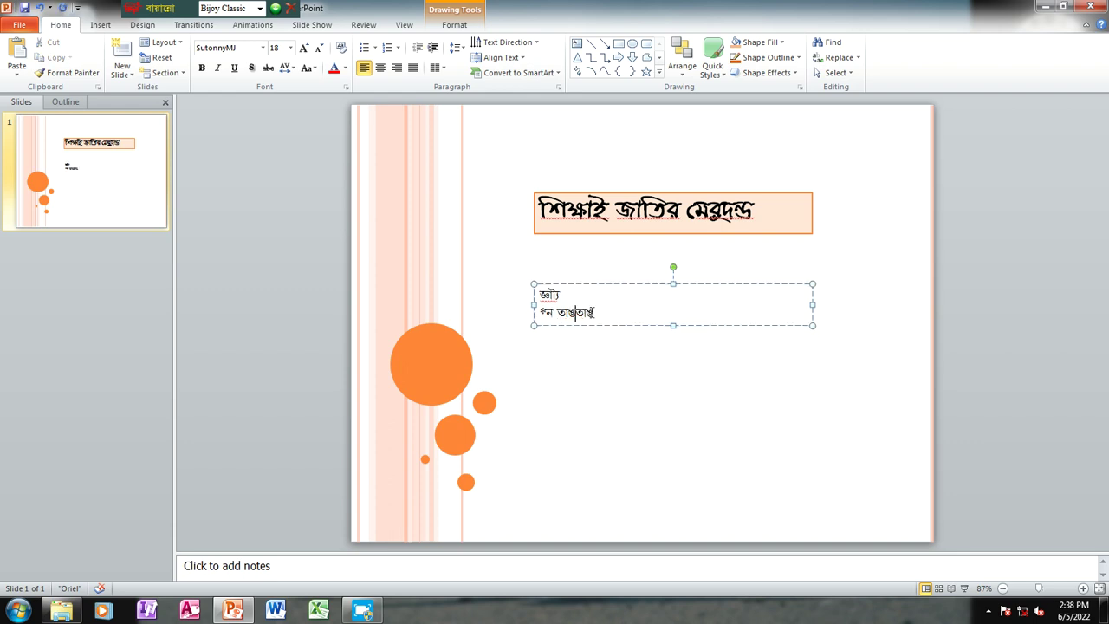
left_click_drag(598, 314, 539, 293)
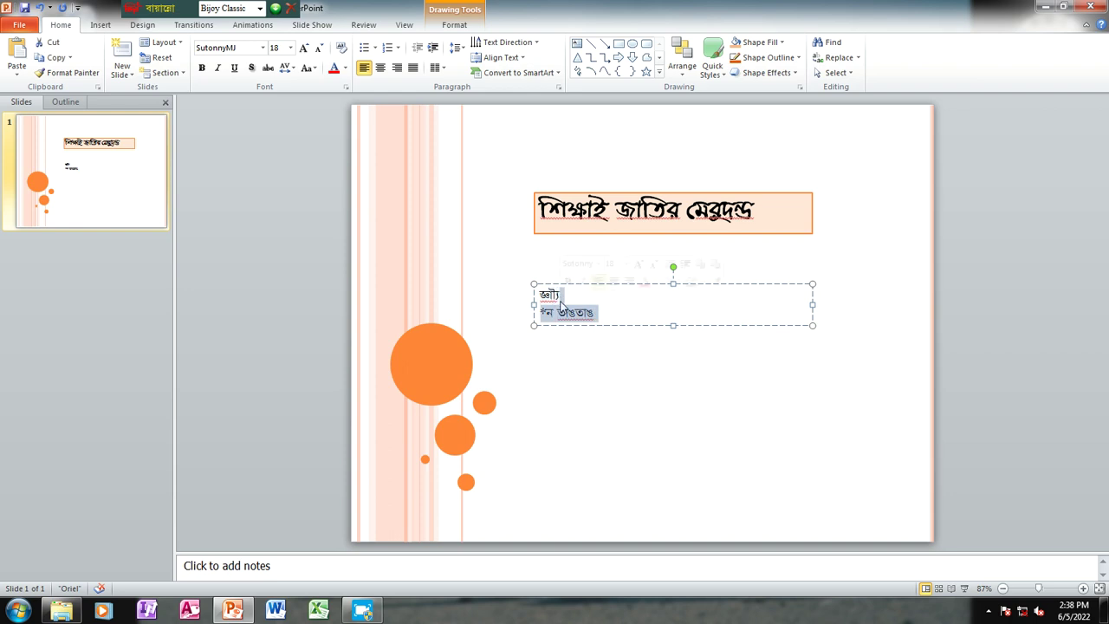
Type the first part of the subtitle জ্ঞানহীন জাতি পশুর সমান in SutonnyMJ
type("Hf")
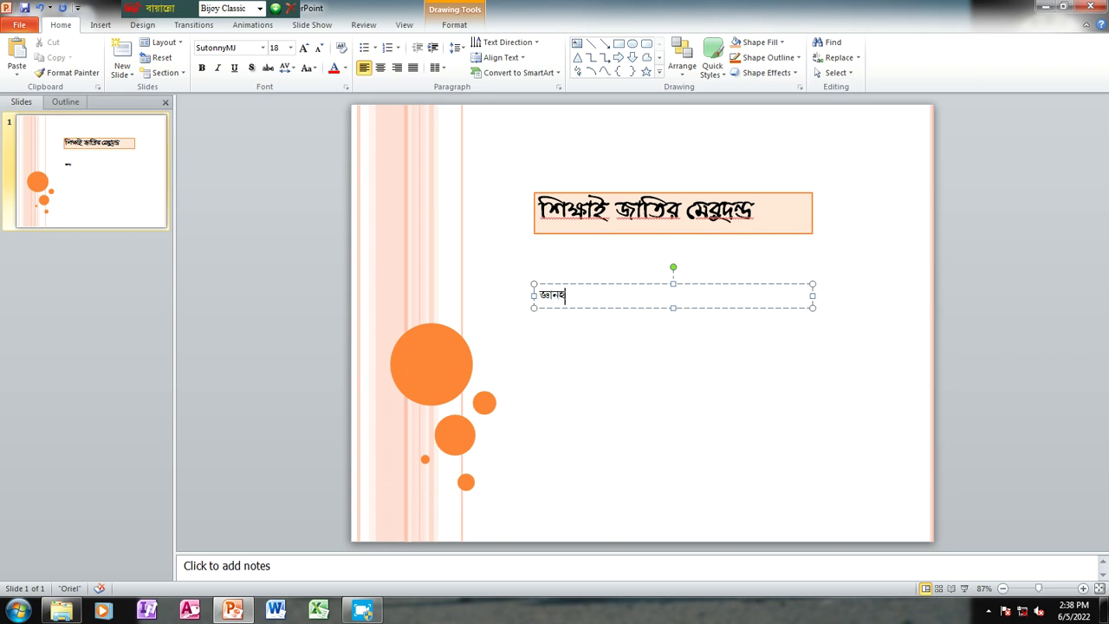
type("D")
type("ufm39")
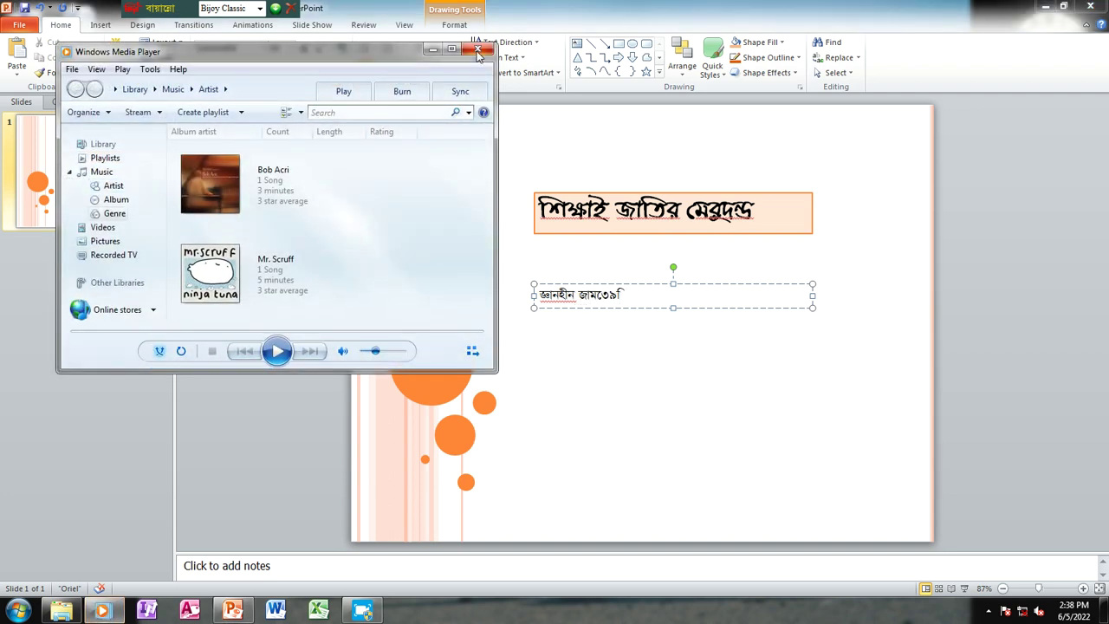
left_click(478, 48)
key("BackSpace")
key("BackSpace")
key("BackSpace")
type("k")
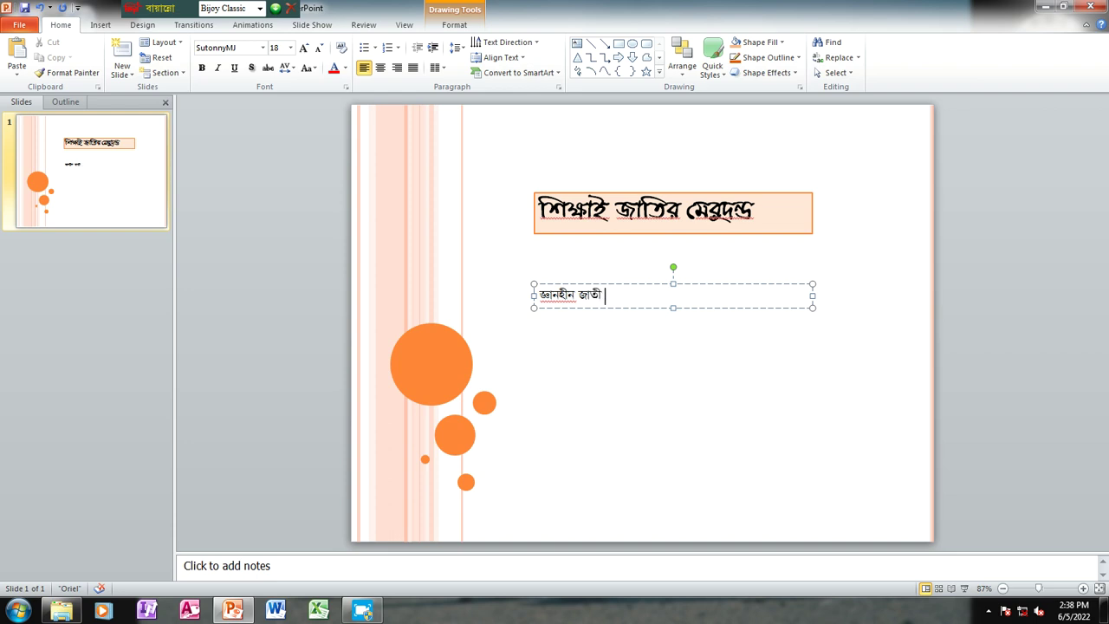
type("f")
type("rltw1")
type("M")
key("super+f")
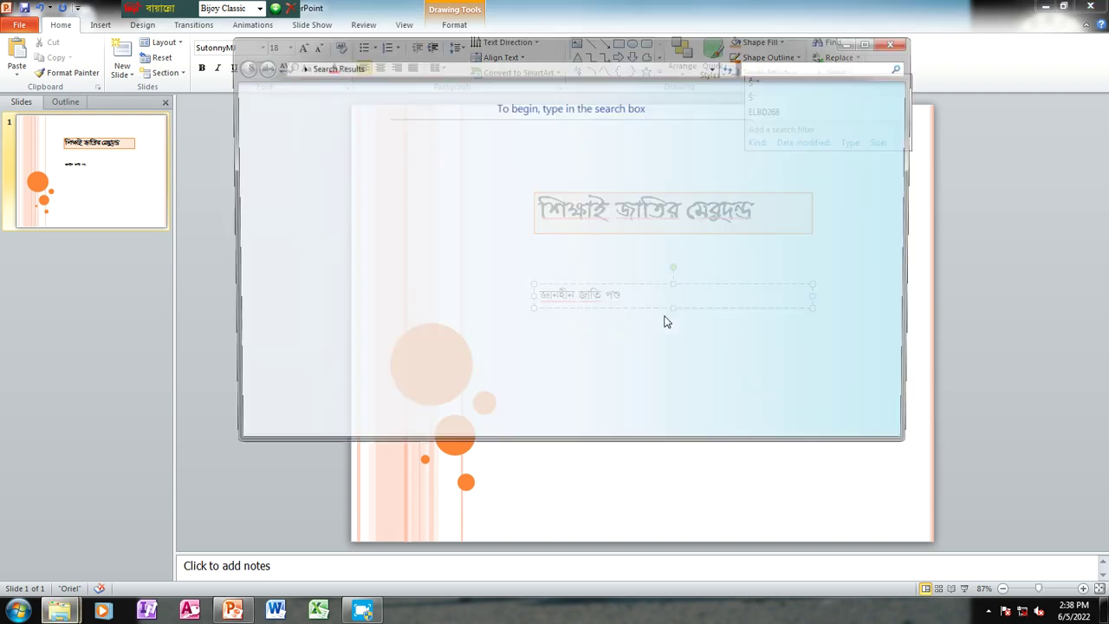
type("i")
key("super")
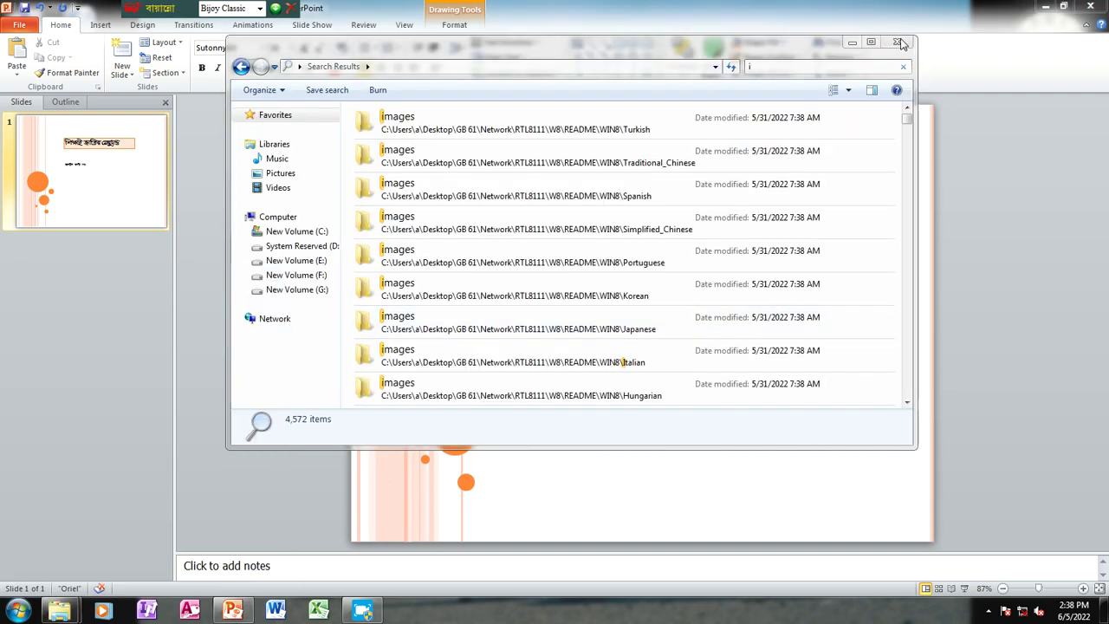
key("Escape")
key("alt+F4")
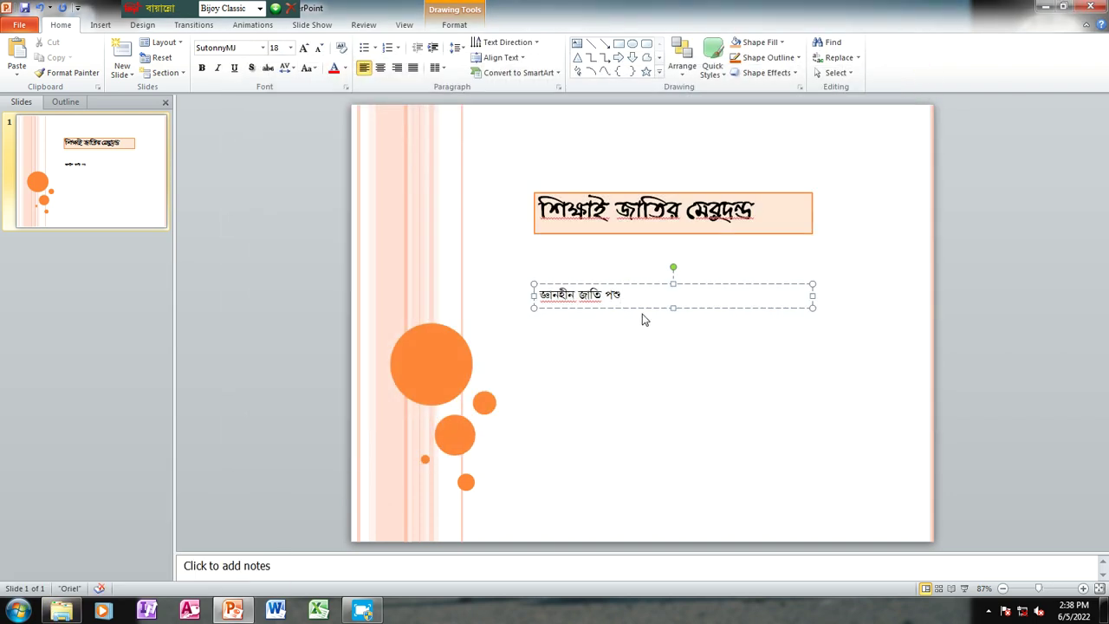
type("র")
type(" সমান")
Finish the subtitle, delete its stray trailing characters, and select the whole subtitle
key("super+f")
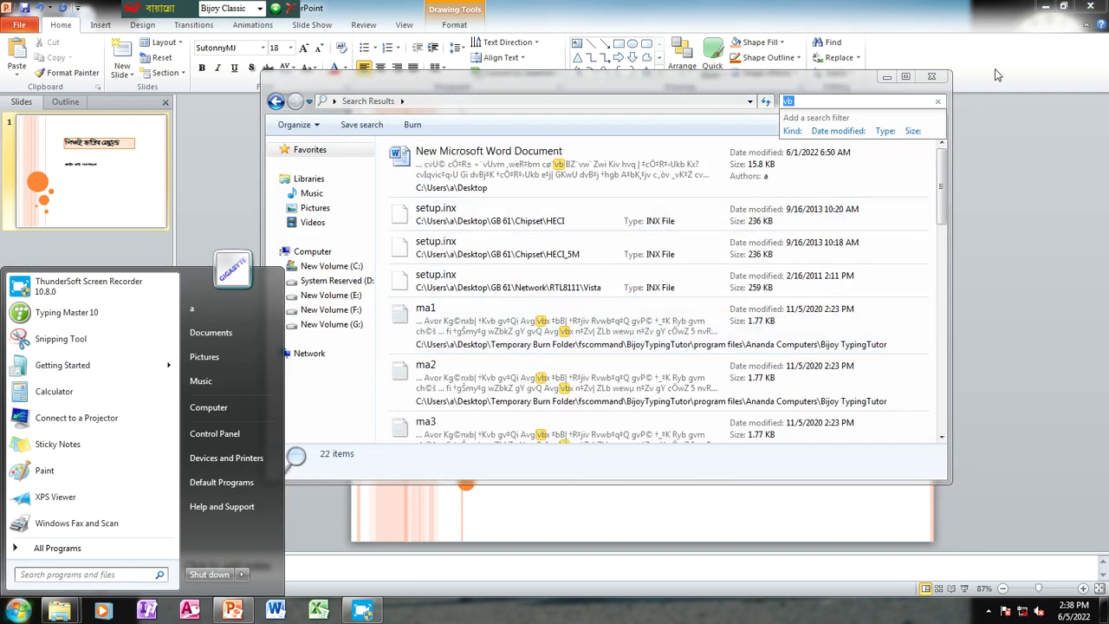
left_click(932, 76)
key("super+f")
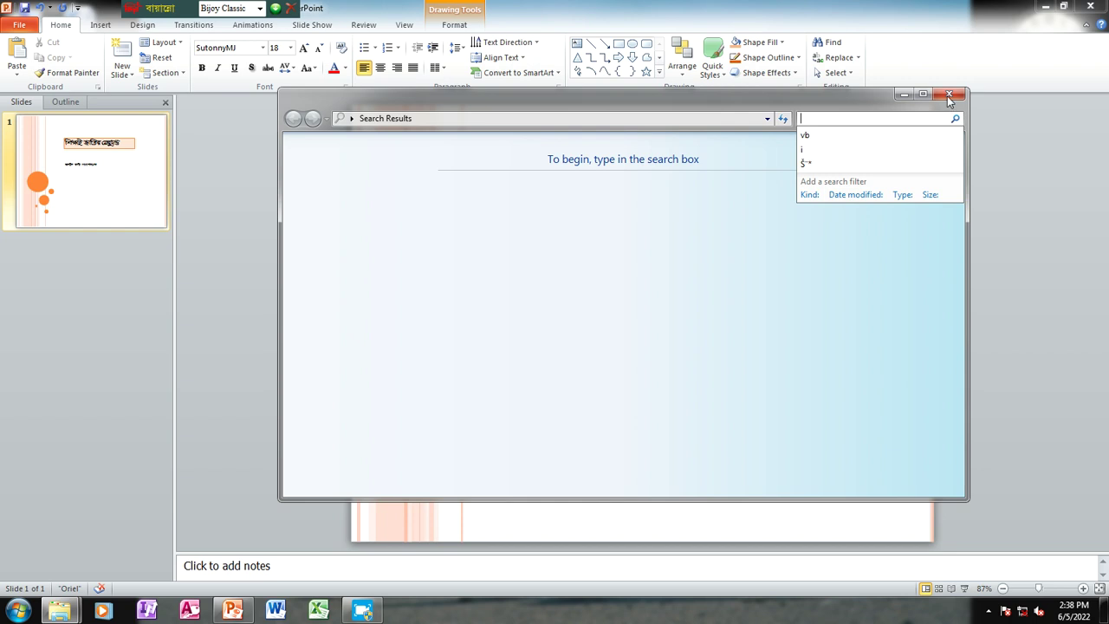
left_click(949, 94)
type("মতে")
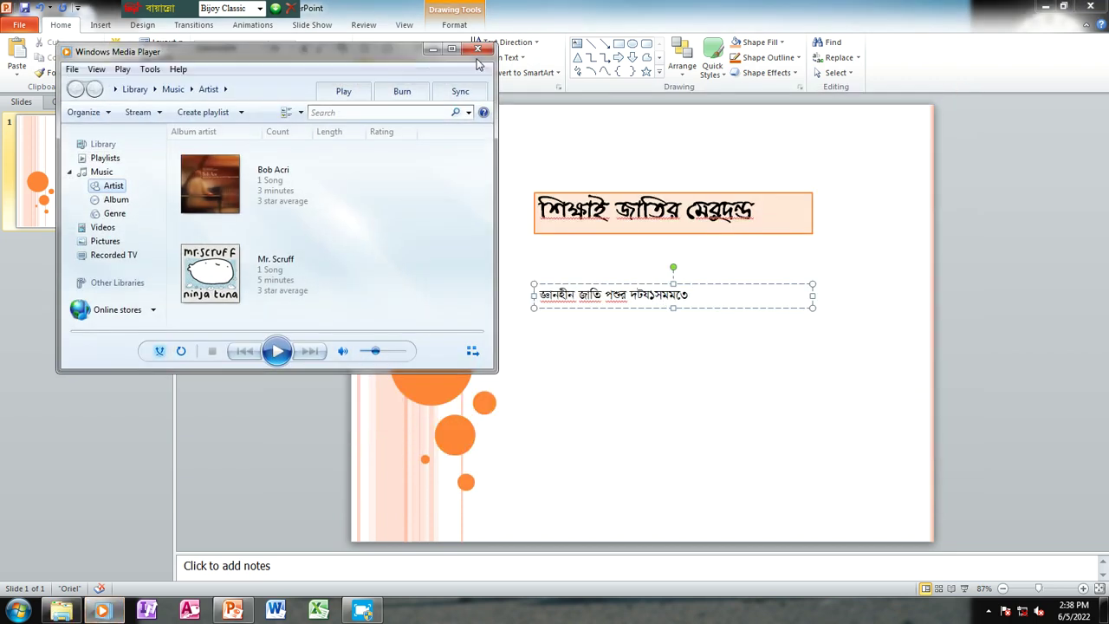
left_click(477, 49)
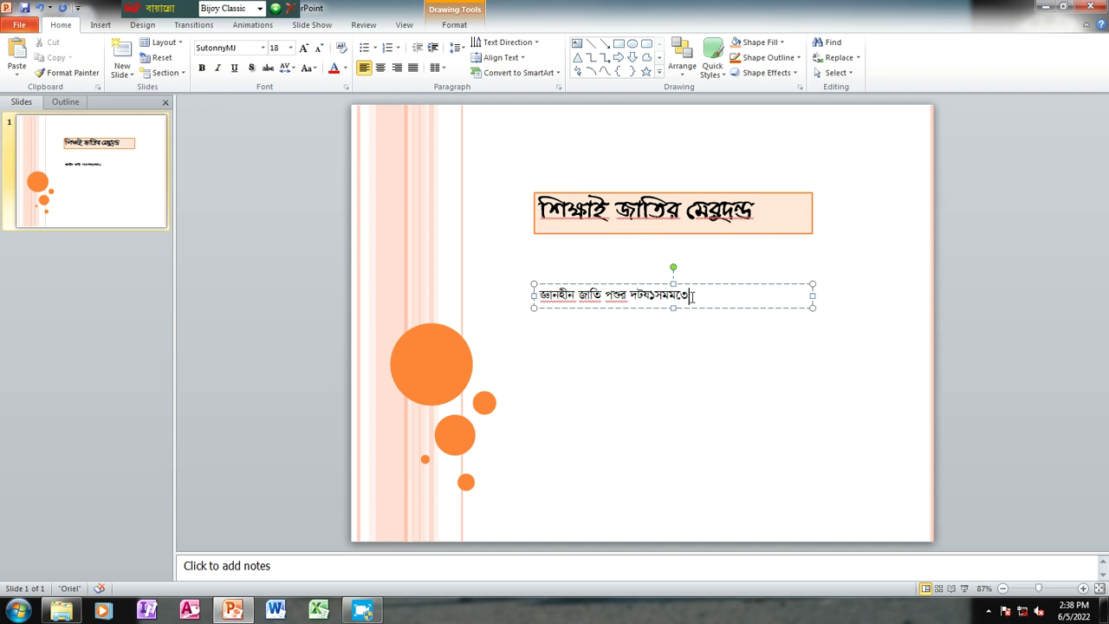
key("super+f")
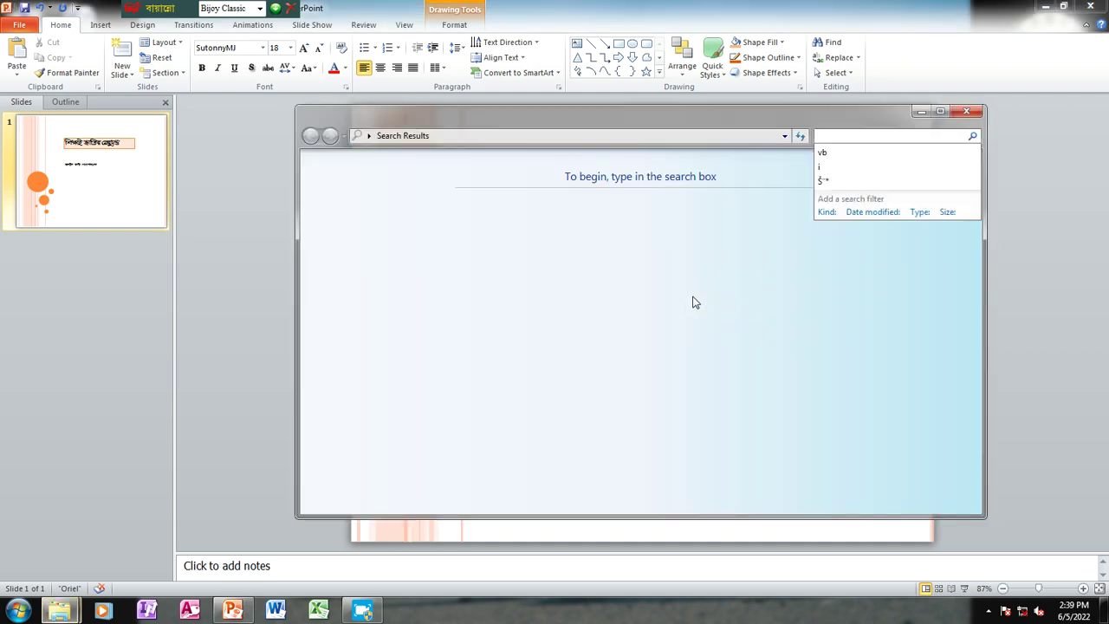
left_click(965, 111)
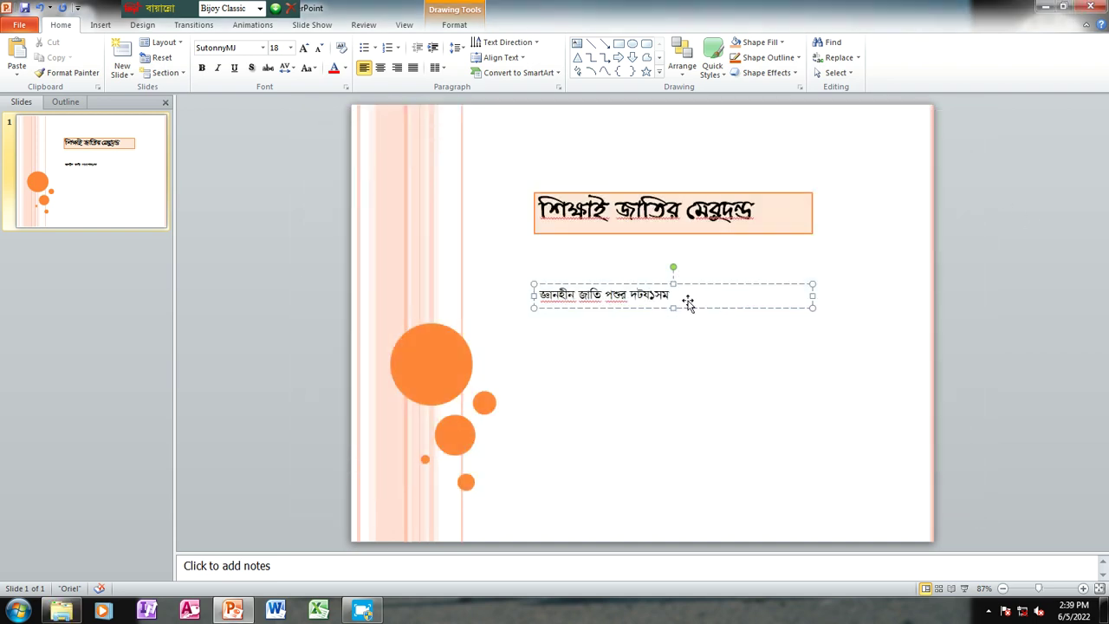
type("fv")
key("BackSpace")
key("BackSpace")
key("BackSpace")
key("BackSpace")
key("Escape")
left_click_drag(659, 294, 536, 298)
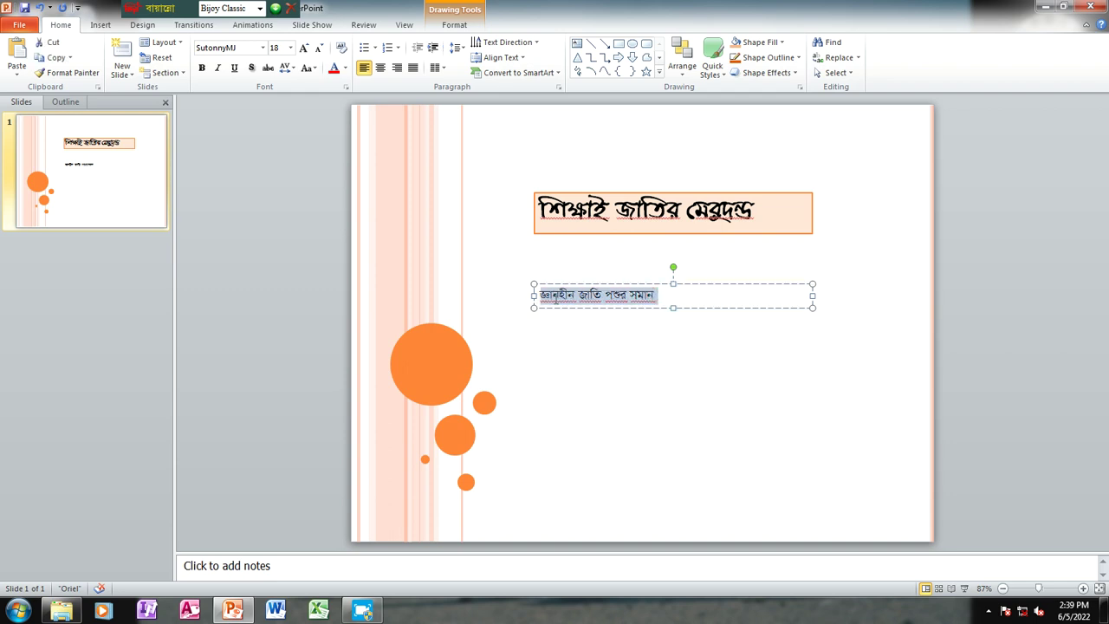
Try ChandrabatiMJ and a larger size on the subtitle, then undo the changes
left_click(262, 48)
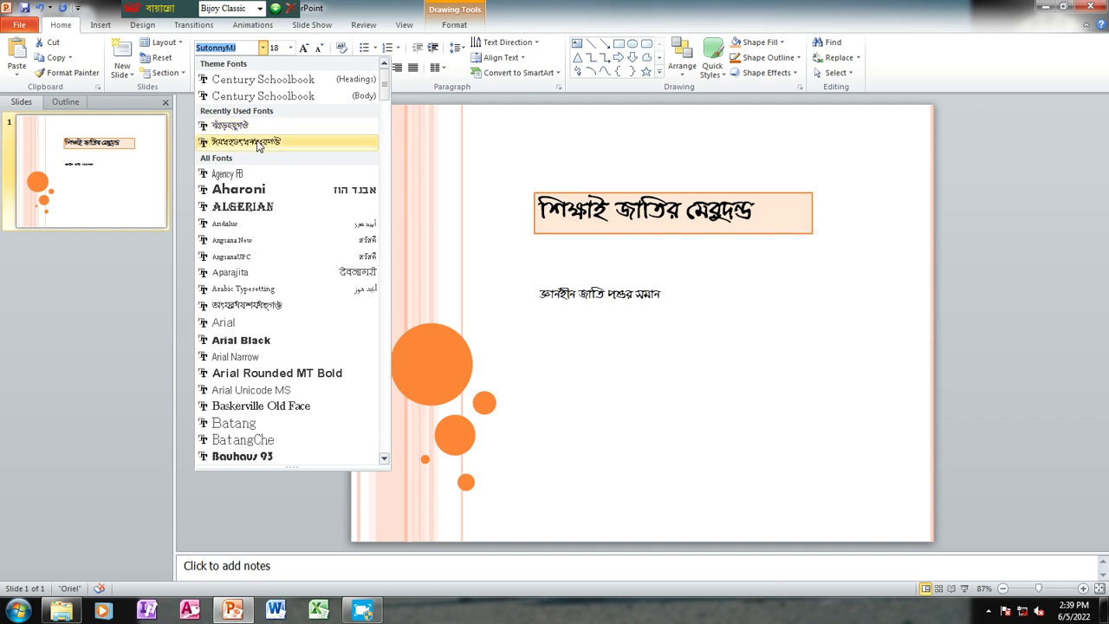
left_click(247, 141)
key("ctrl+shift+greater")
key("ctrl+shift+greater")
key("ctrl+shift+greater")
key("ctrl+shift+greater")
key("ctrl+shift+greater")
key("ctrl+shift+greater")
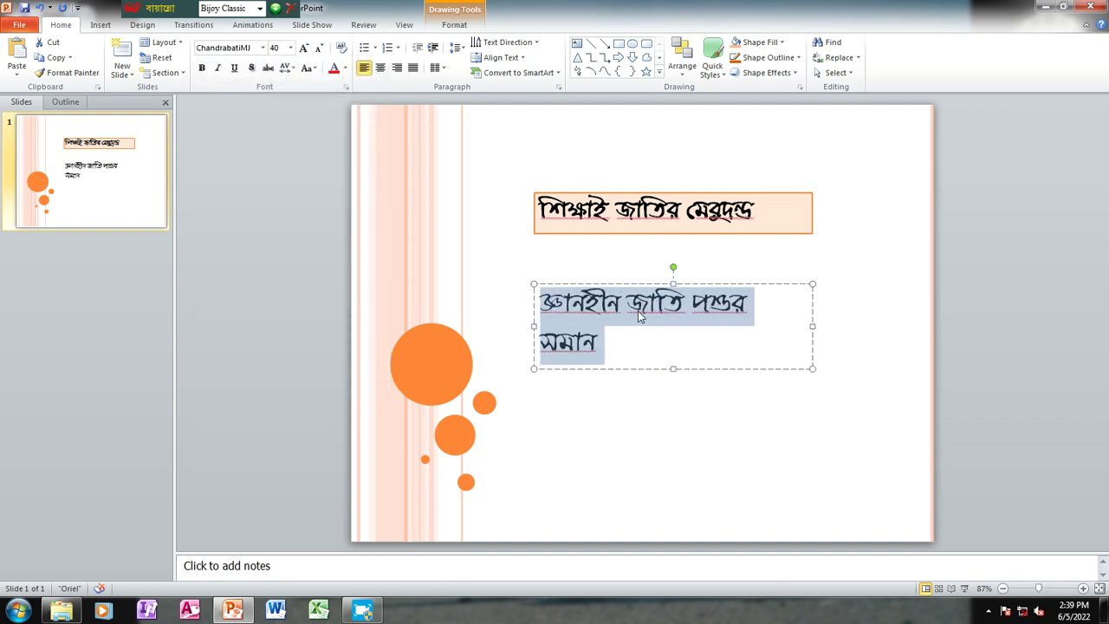
key("ctrl+z")
key("ctrl+z")
key("ctrl+z")
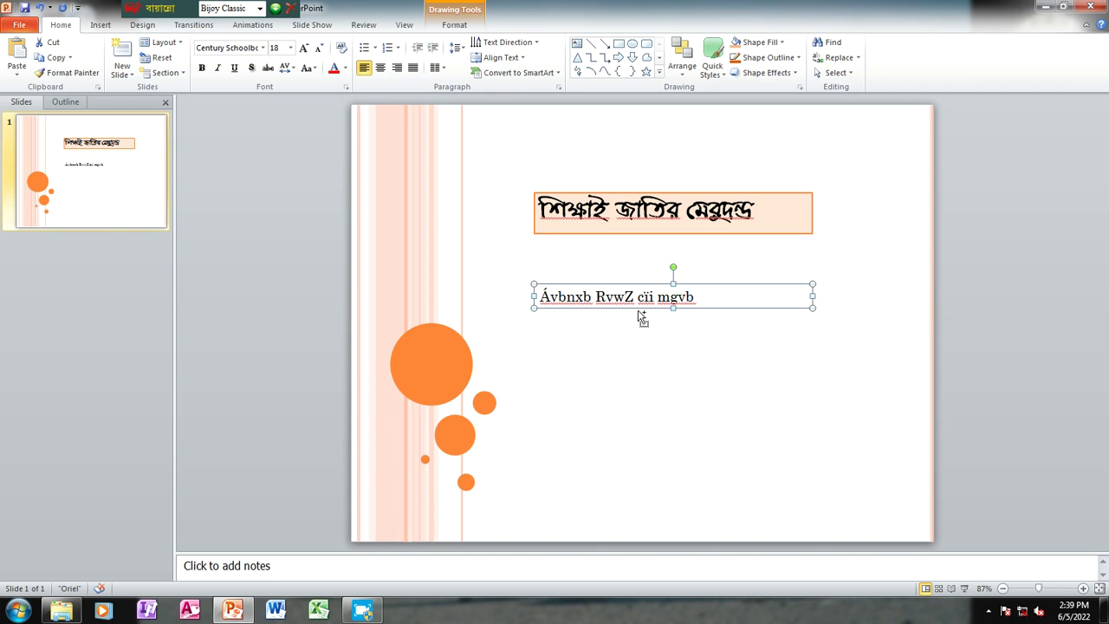
key("ctrl+shift+greater")
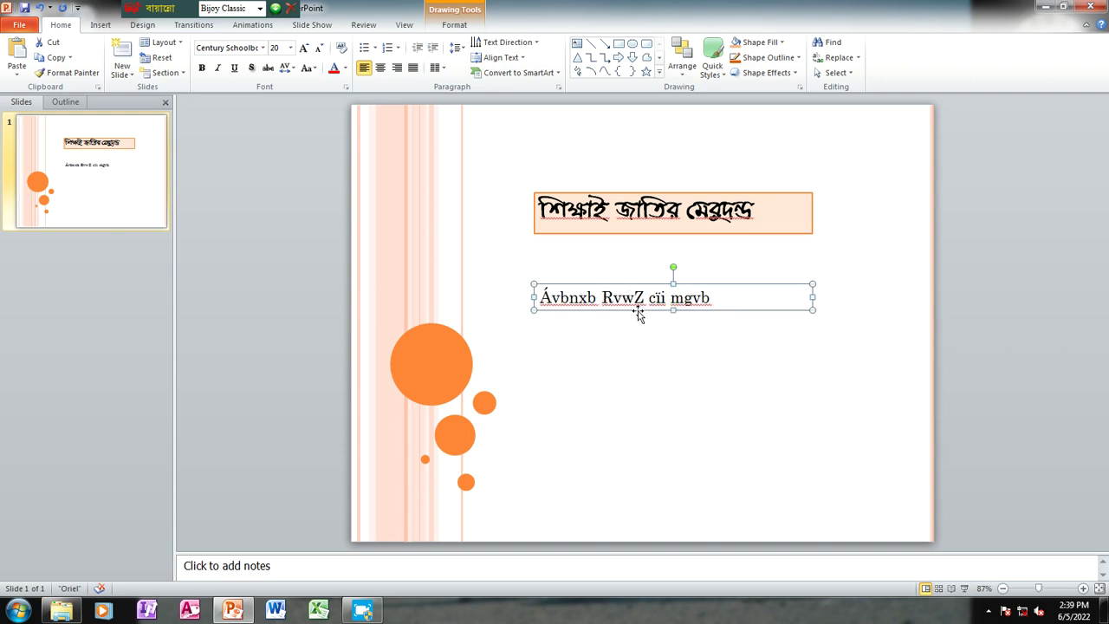
Reselect the subtitle text and set it to ChandrabatiMJ at 40 pt
double_click(720, 299)
left_click(703, 298)
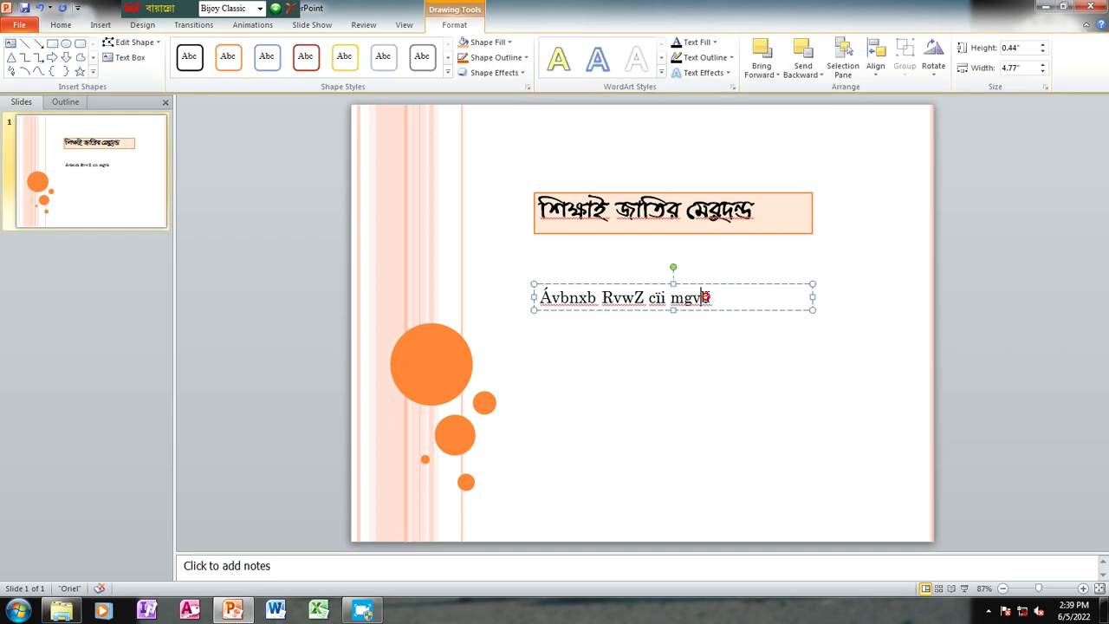
left_click_drag(713, 297, 538, 297)
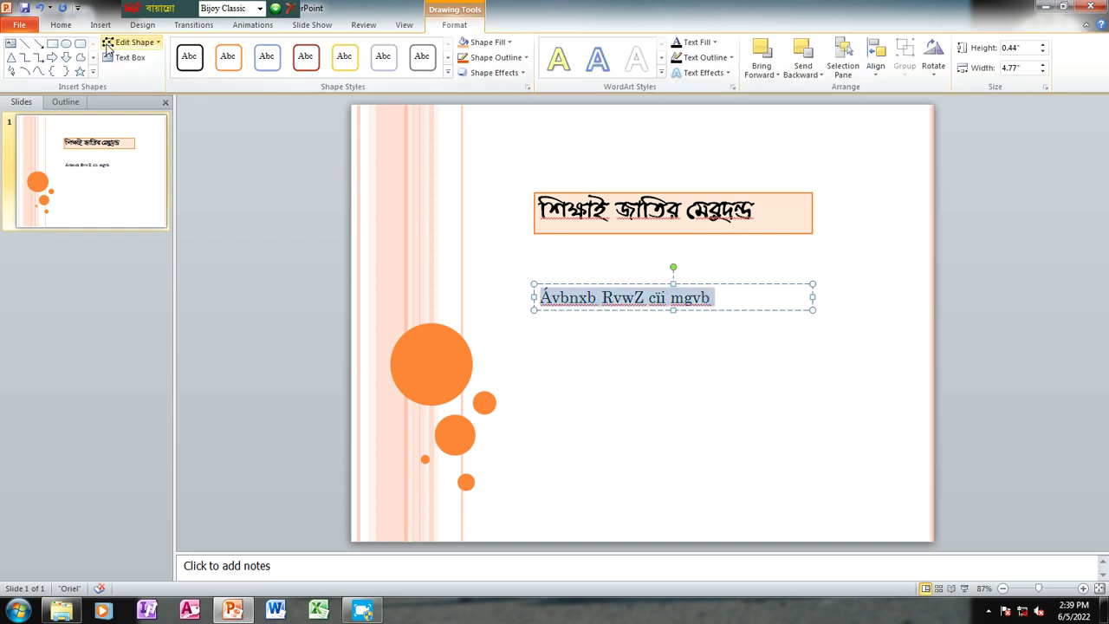
left_click(52, 27)
left_click(263, 49)
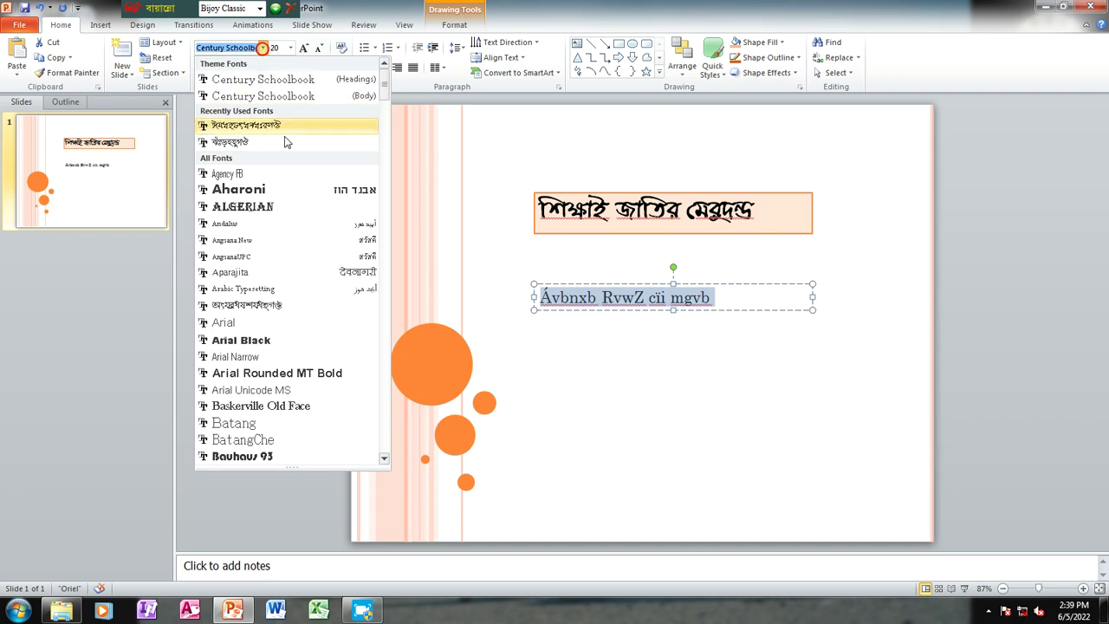
left_click(282, 141)
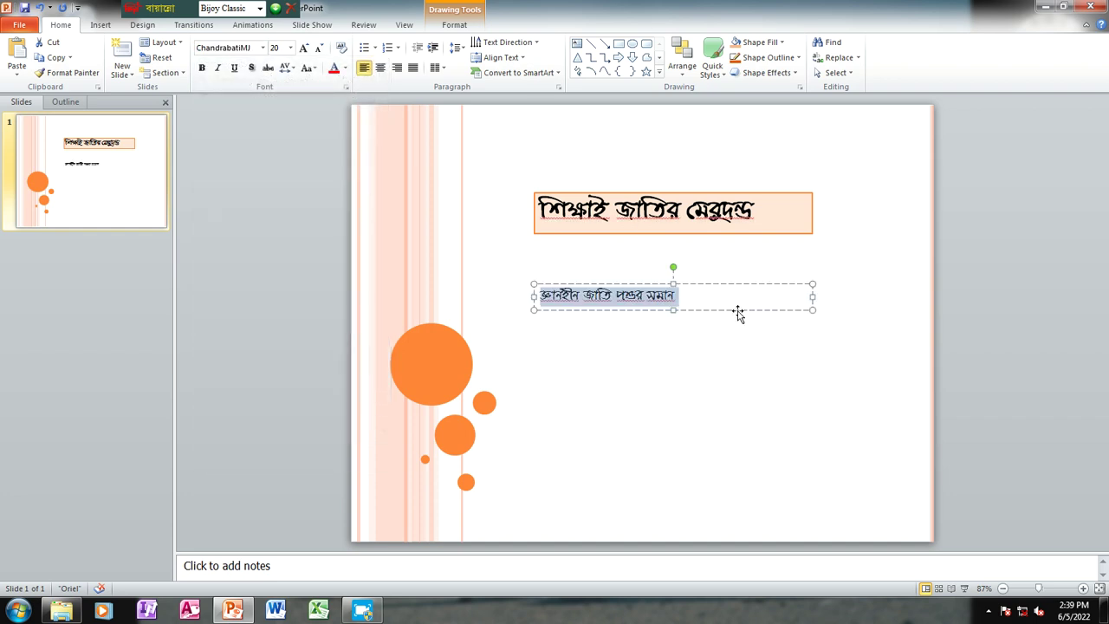
key("ctrl+shift+greater")
key("ctrl+shift+greater")
key("ctrl+shift+greater")
key("ctrl+shift+greater")
key("ctrl+shift+greater")
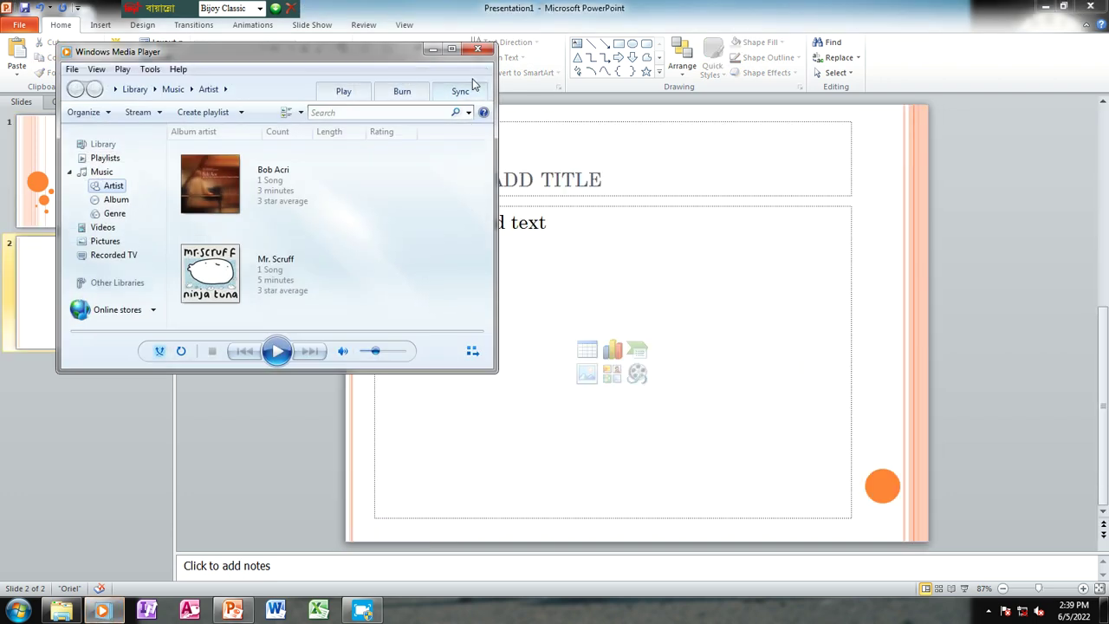
Delete the extra second slide and widen the subtitle box to fit one line
left_click(483, 52)
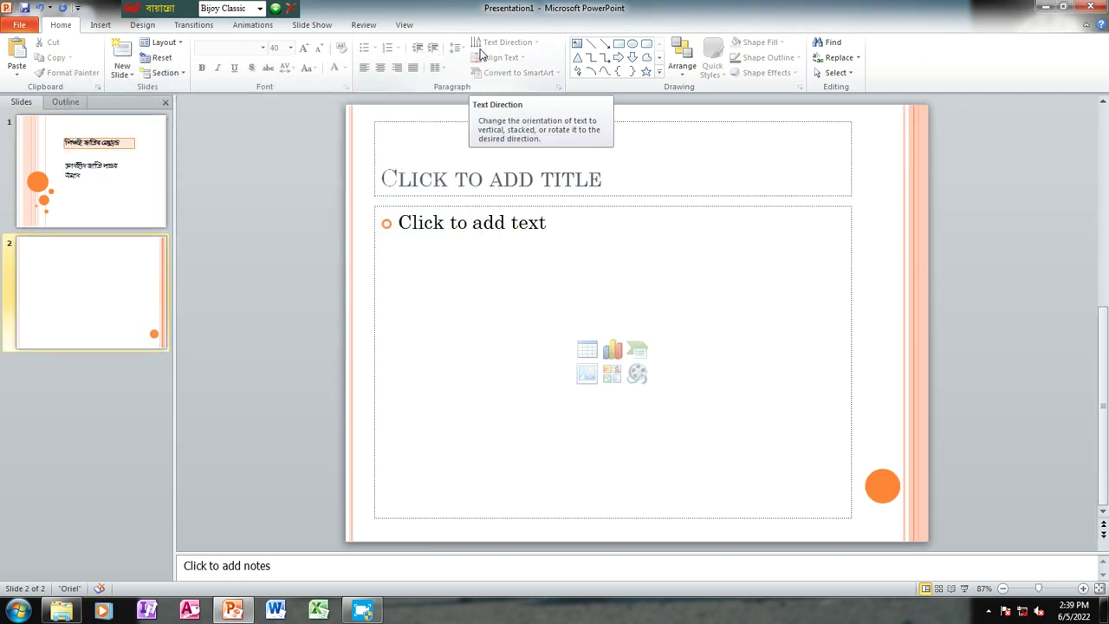
key("Delete")
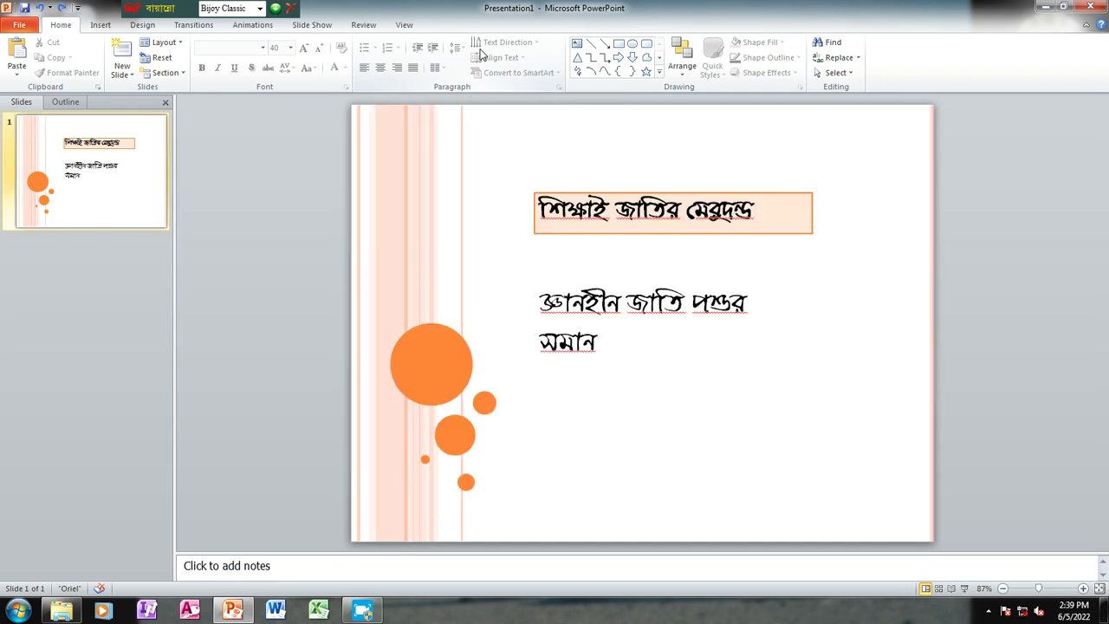
left_click(577, 364)
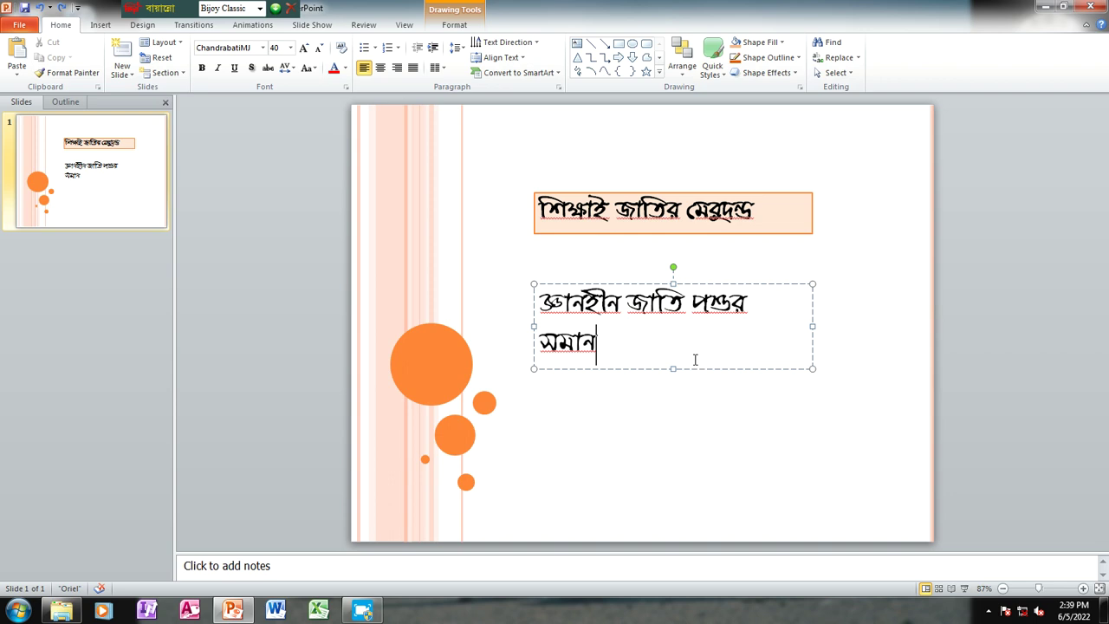
left_click_drag(813, 368, 855, 366)
Restore the accidentally deleted subtitle box
key("Delete")
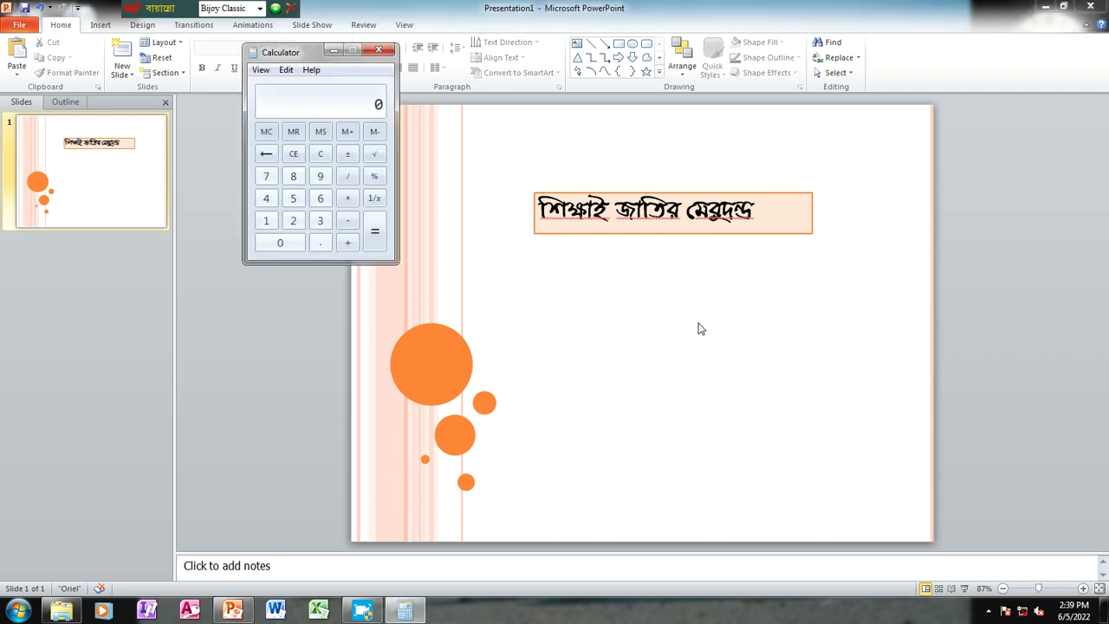
left_click(379, 52)
key("ctrl+z")
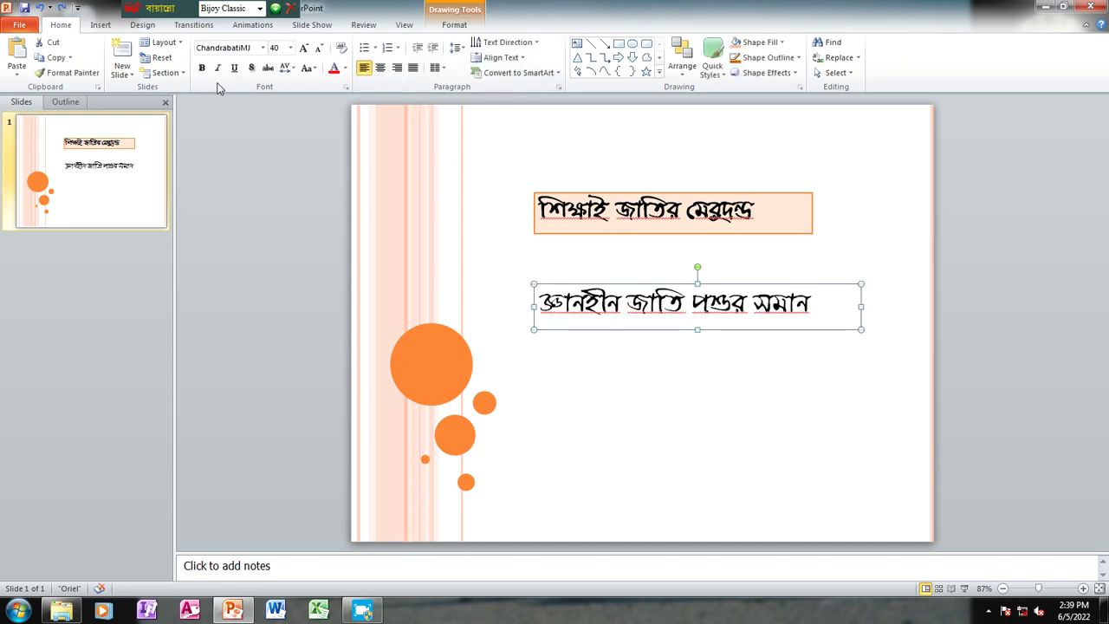
Give the subtitle text an Orange, Accent 1 text outline
left_click(454, 25)
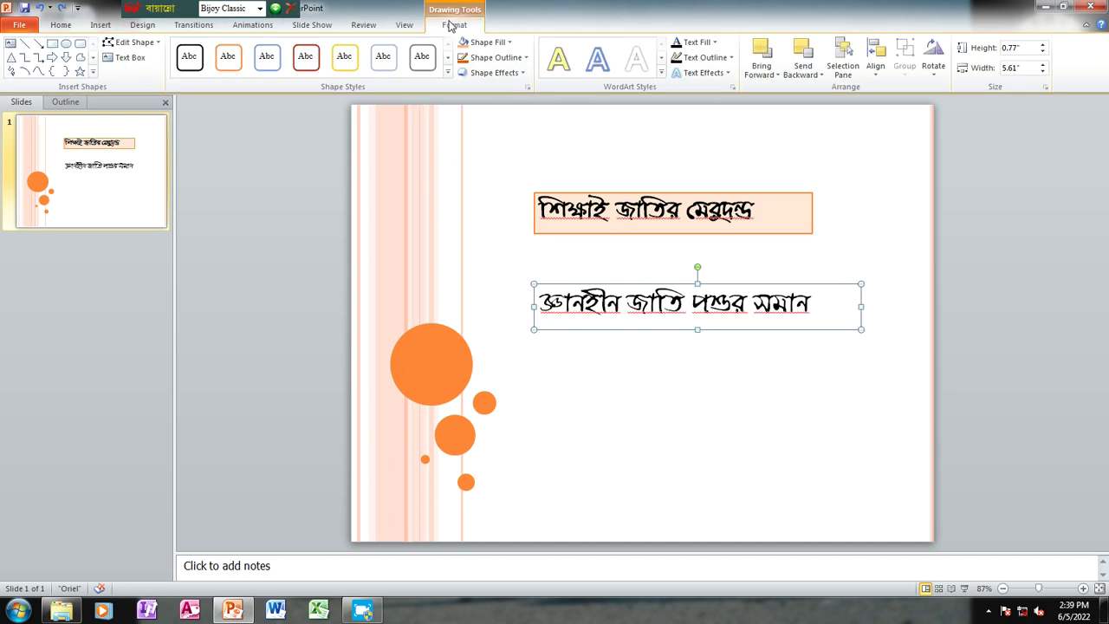
key("alt")
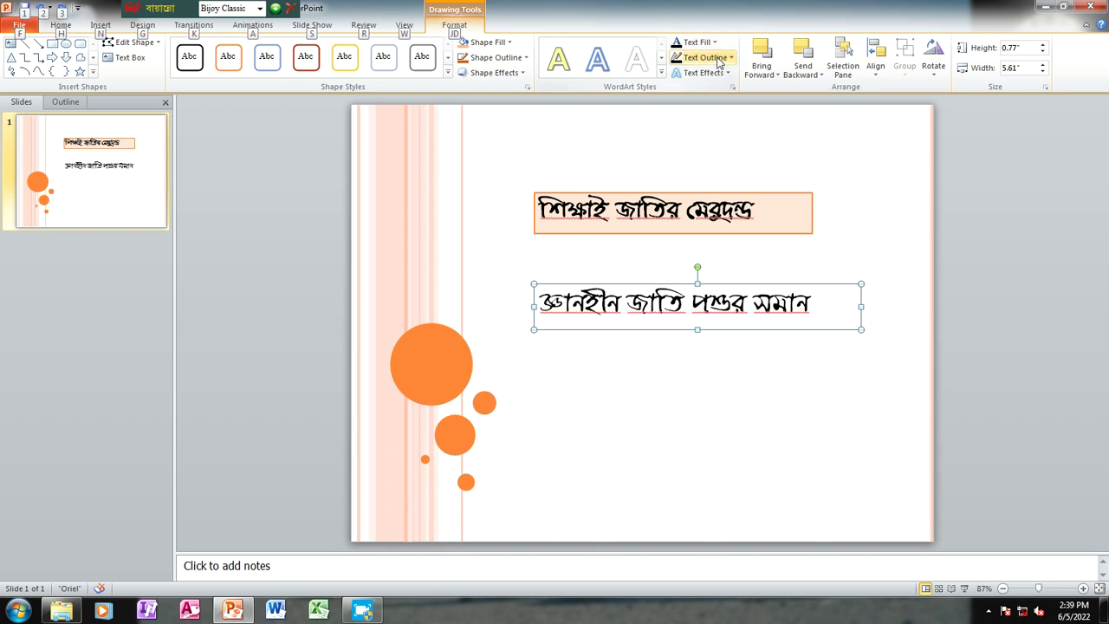
left_click(718, 61)
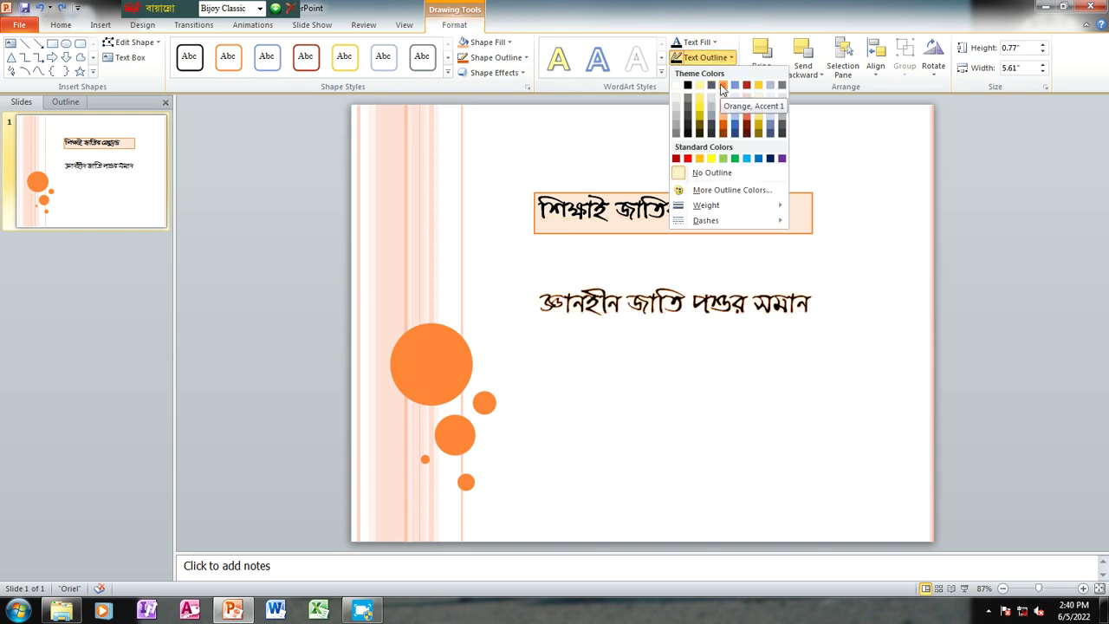
key("w")
key("Escape")
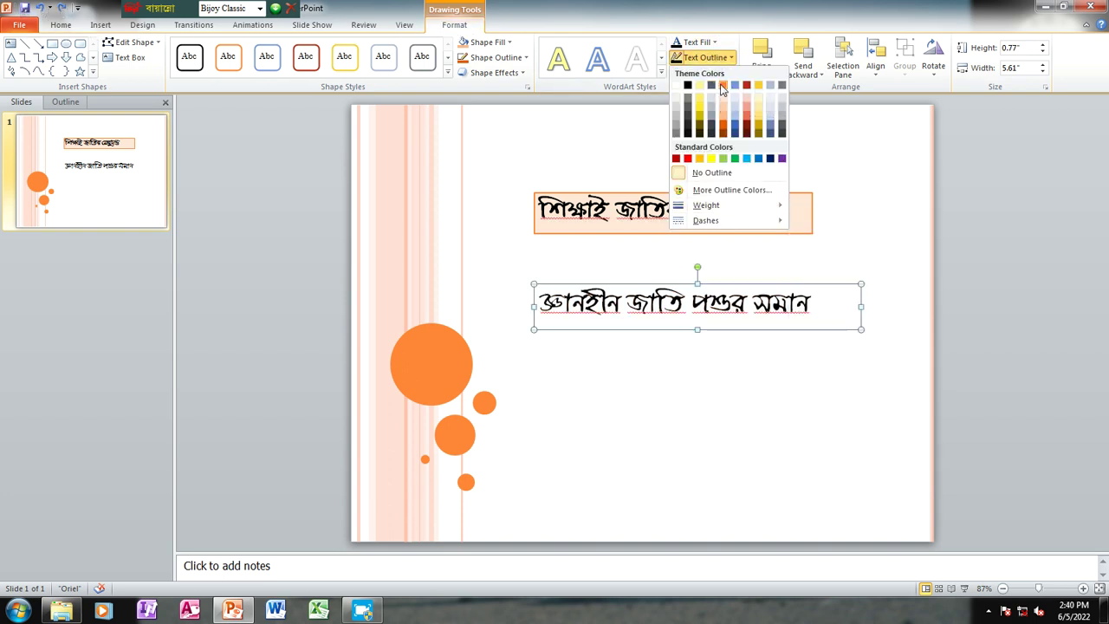
left_click(722, 84)
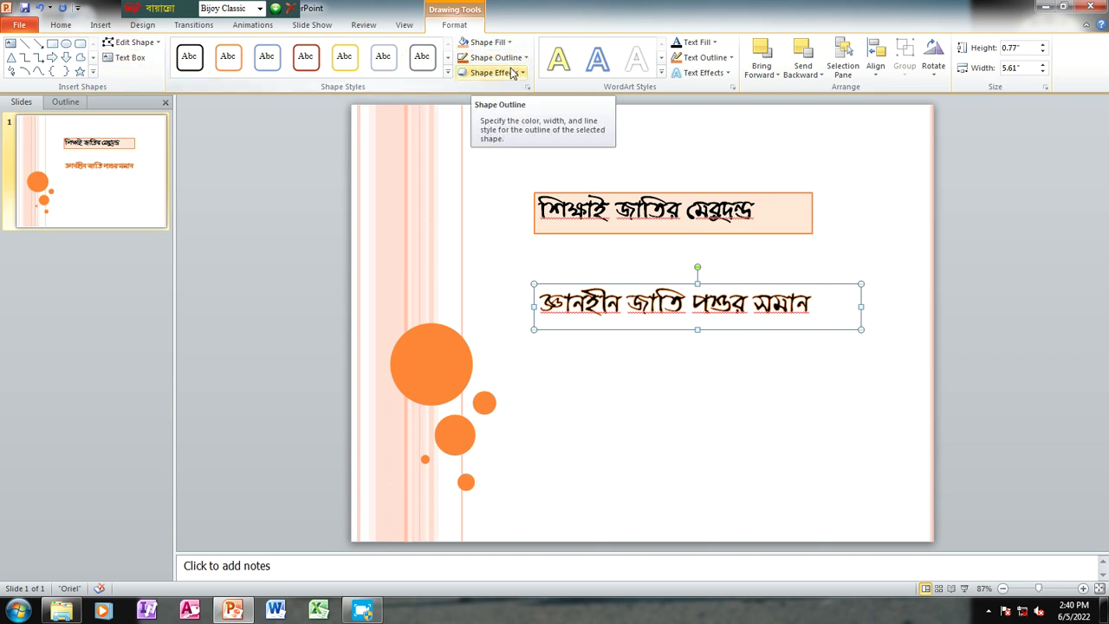
Remove the stray ১ character typed at the end of the subtitle
type("১")
left_click(665, 407)
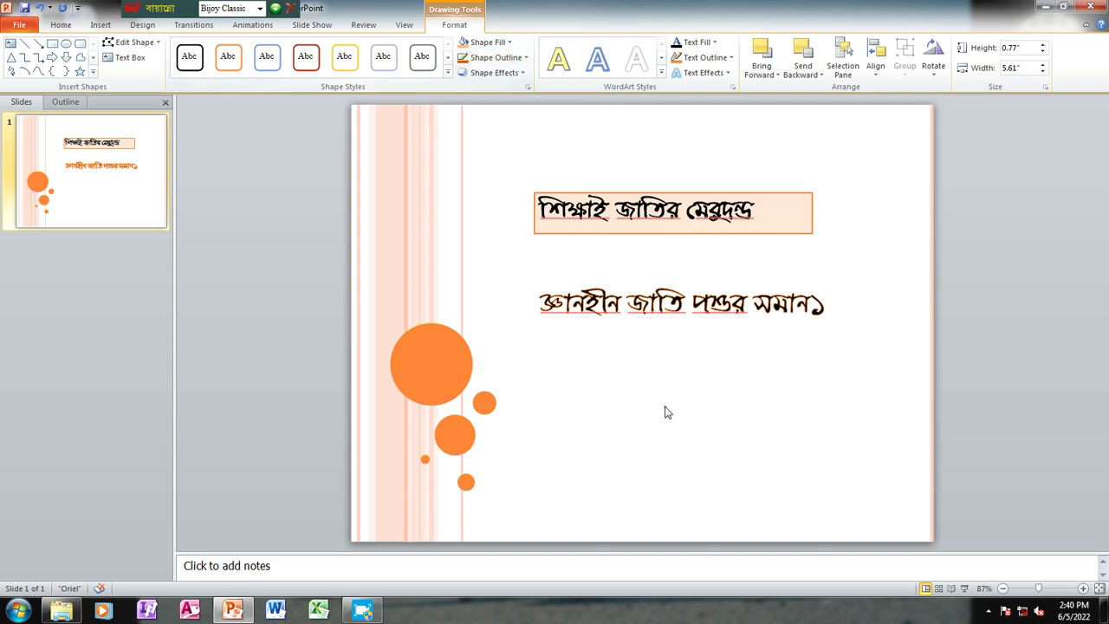
left_click(825, 305)
key("BackSpace")
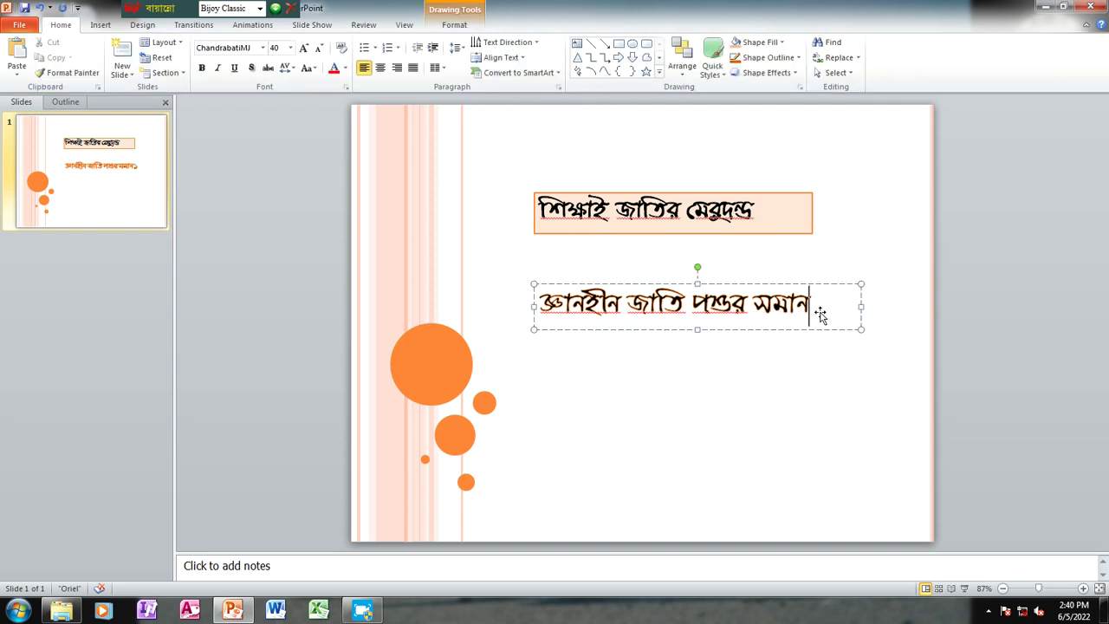
Cancel the Save As dialog and select the title box, keeping its text horizontal
type("১")
key("ctrl+s")
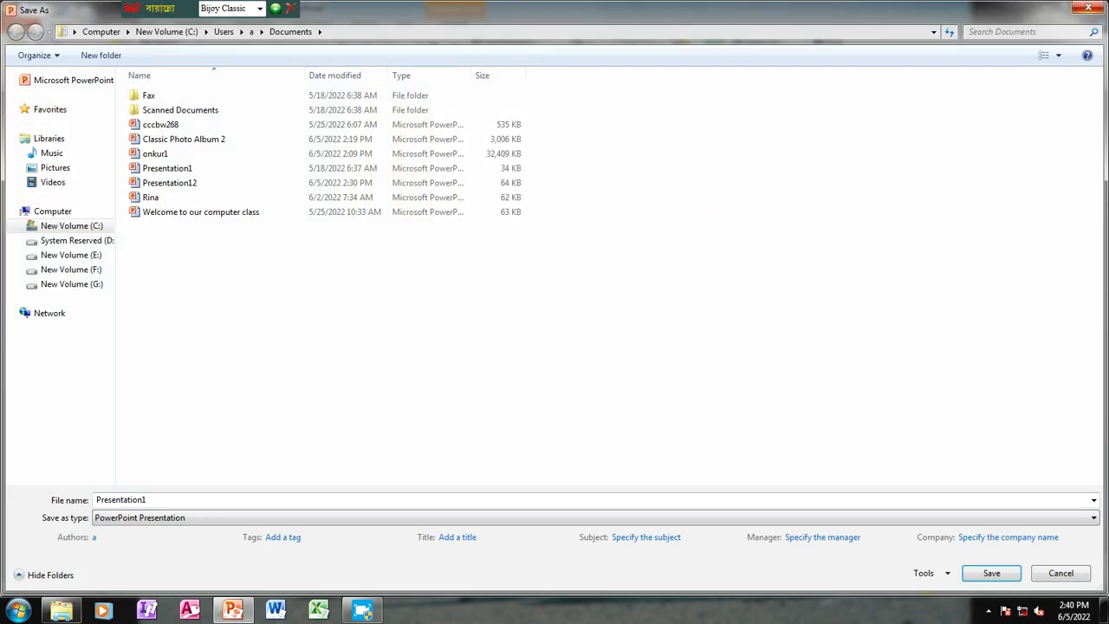
left_click(1098, 8)
left_click(753, 216)
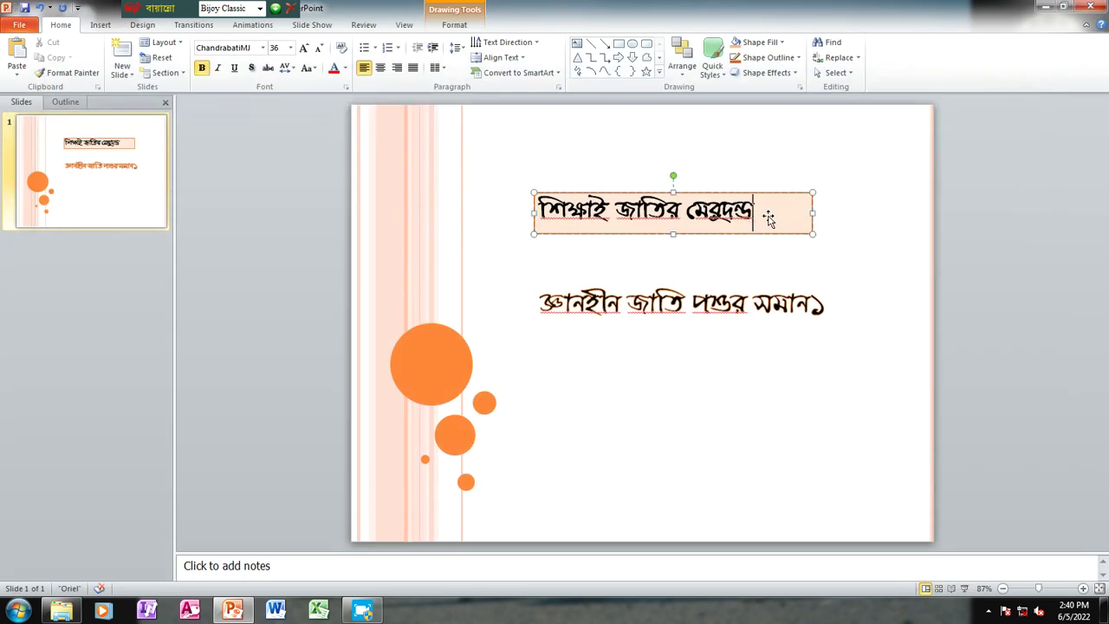
left_click(507, 42)
left_click(537, 75)
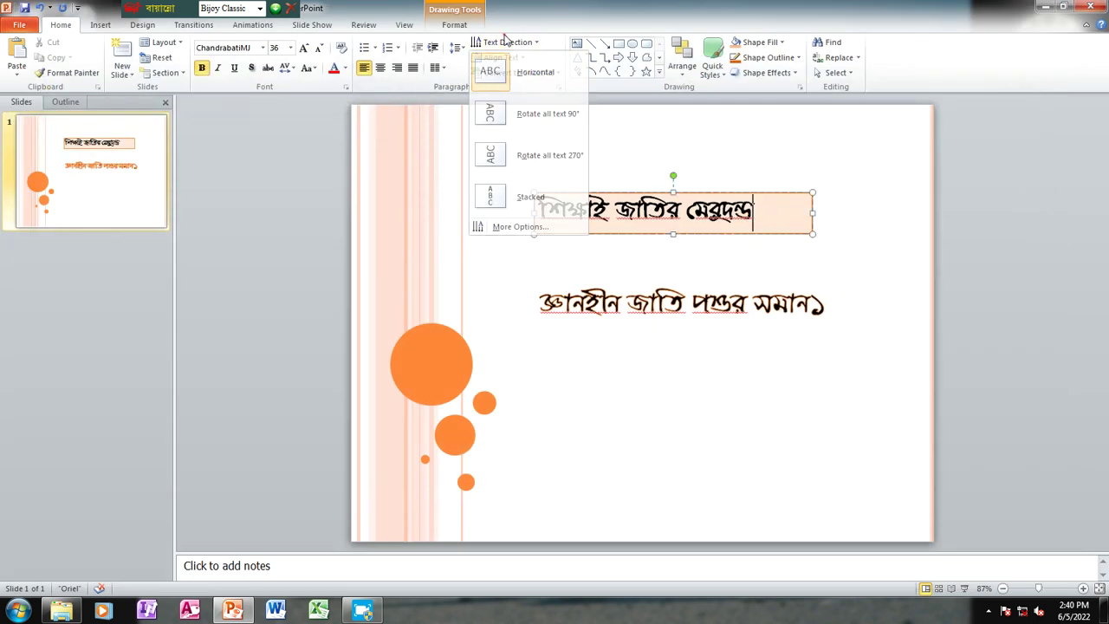
Set the title box's shape fill to No Fill and its outline to No Outline
left_click(454, 24)
left_click(506, 41)
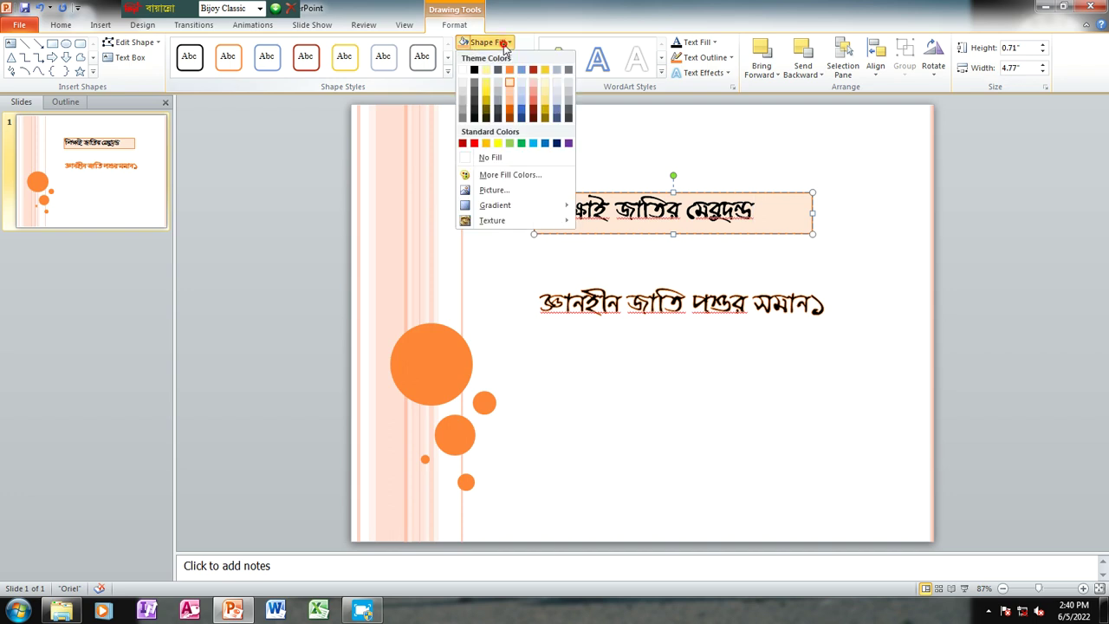
left_click(486, 69)
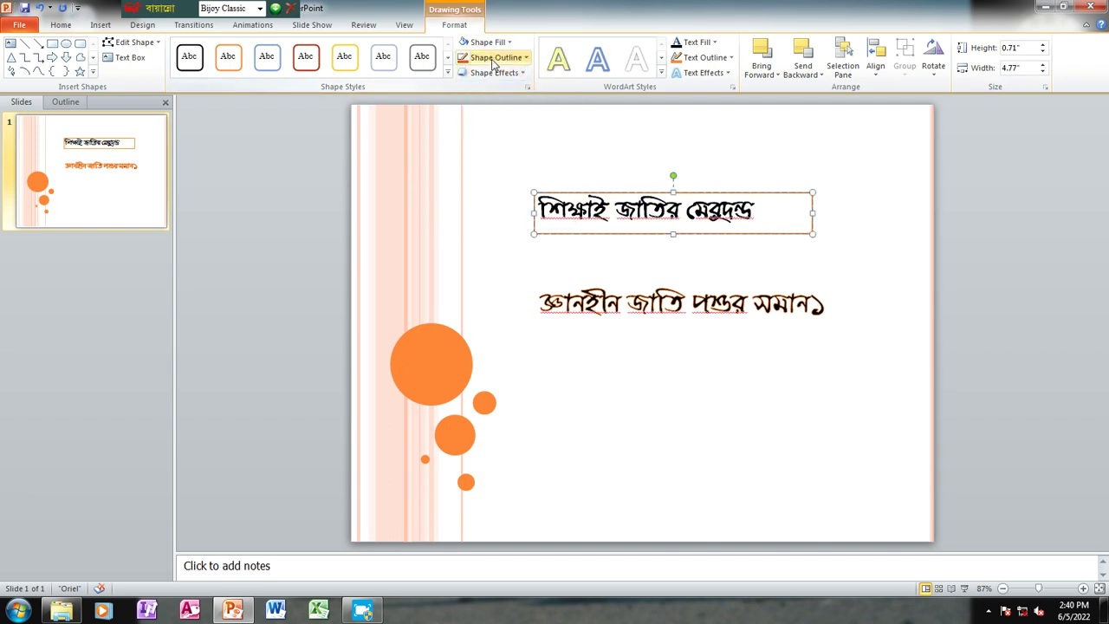
left_click(497, 58)
left_click(498, 172)
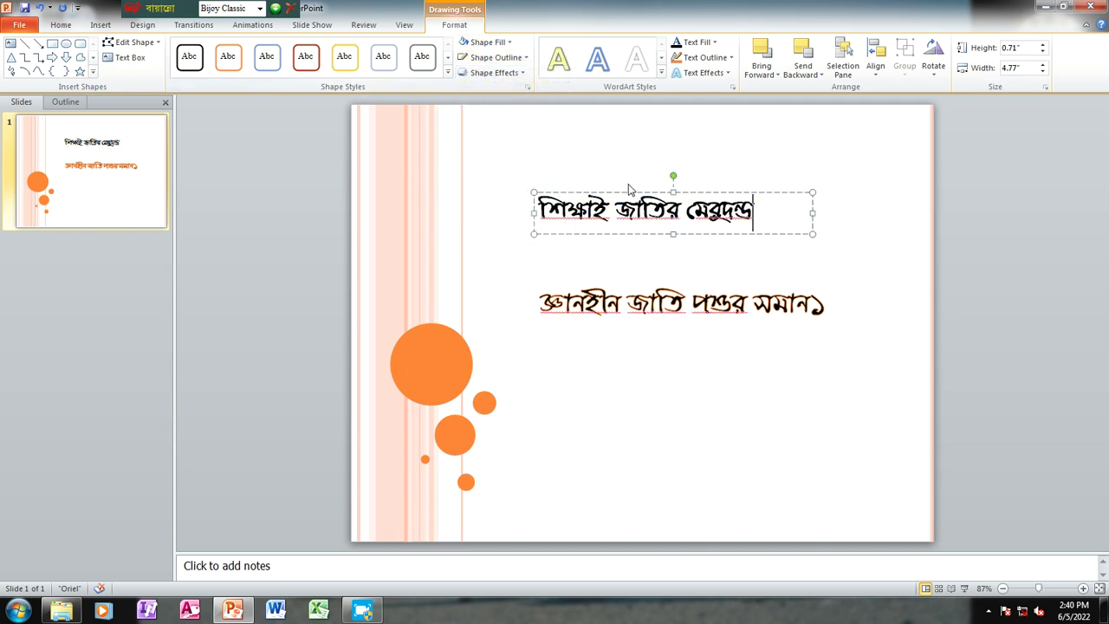
Fix the title's misspelled last word so it reads মেরুদন্ড on one line
left_click(764, 284)
left_click(713, 210)
key("Return")
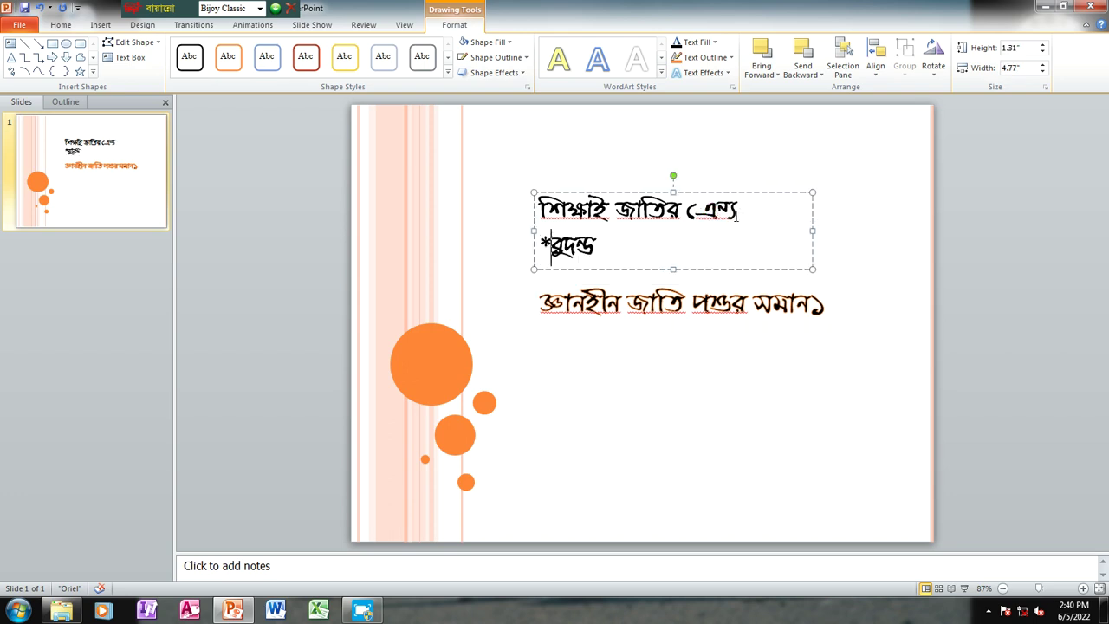
key("BackSpace")
key("BackSpace")
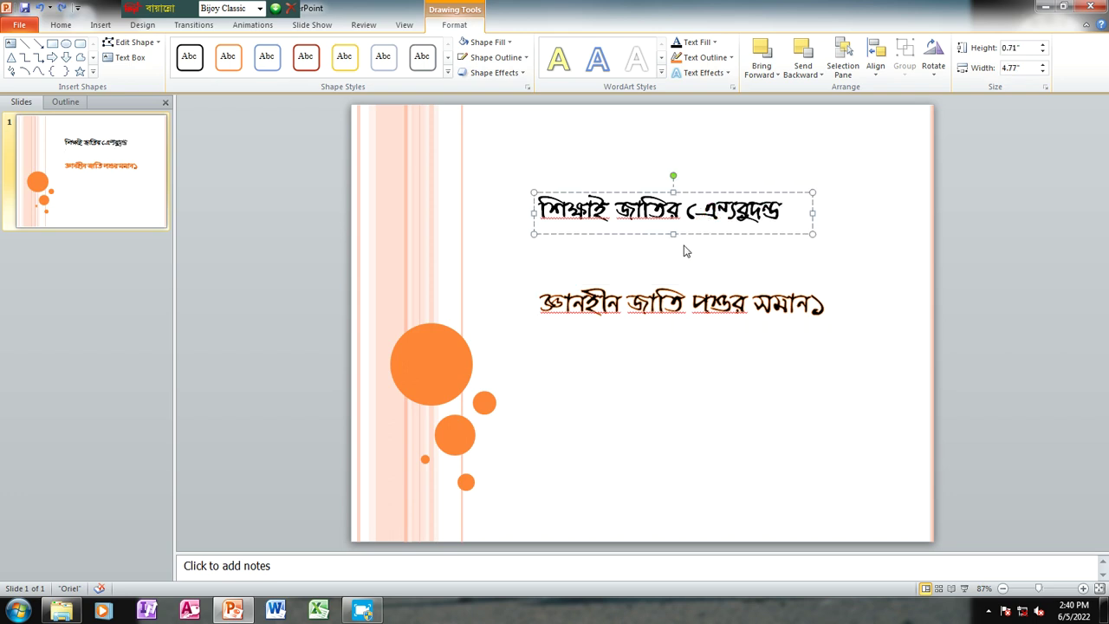
type("m")
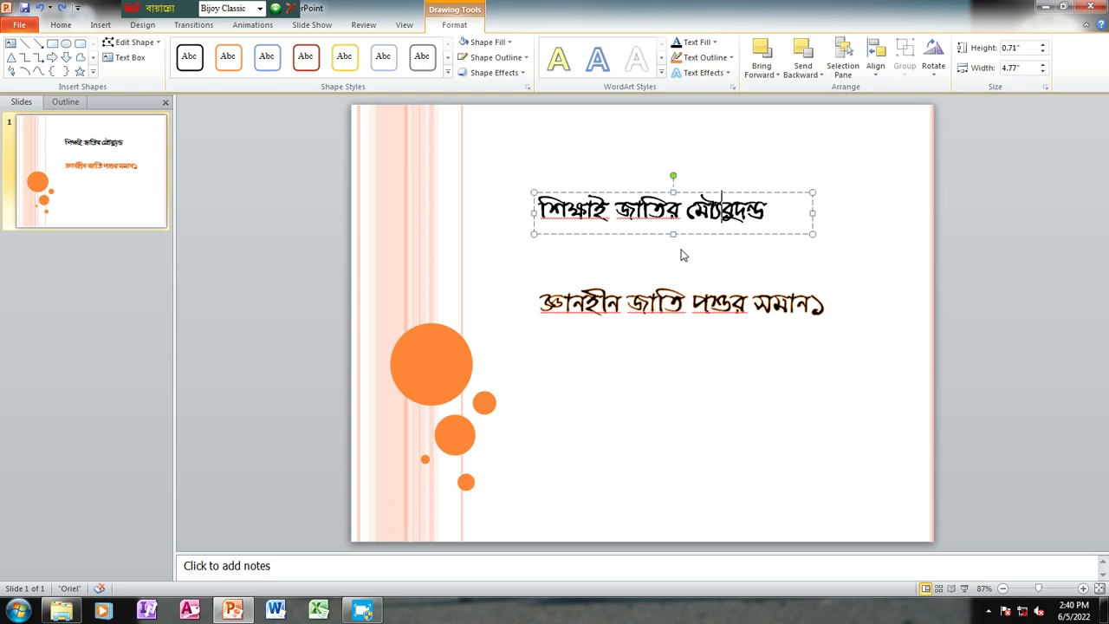
key("BackSpace")
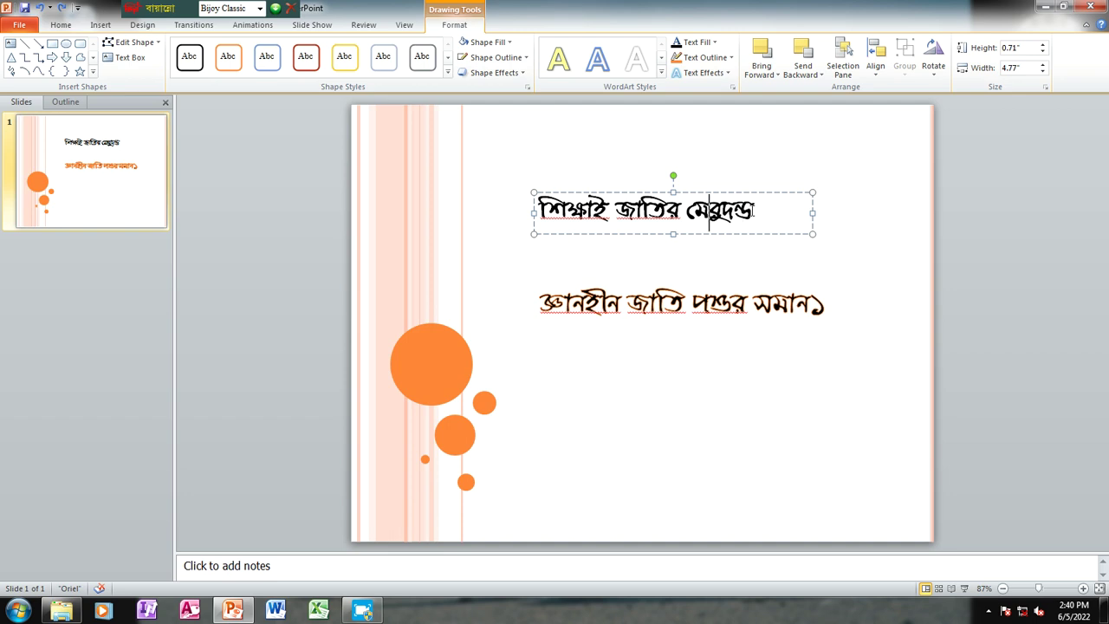
key("ctrl+shift+f")
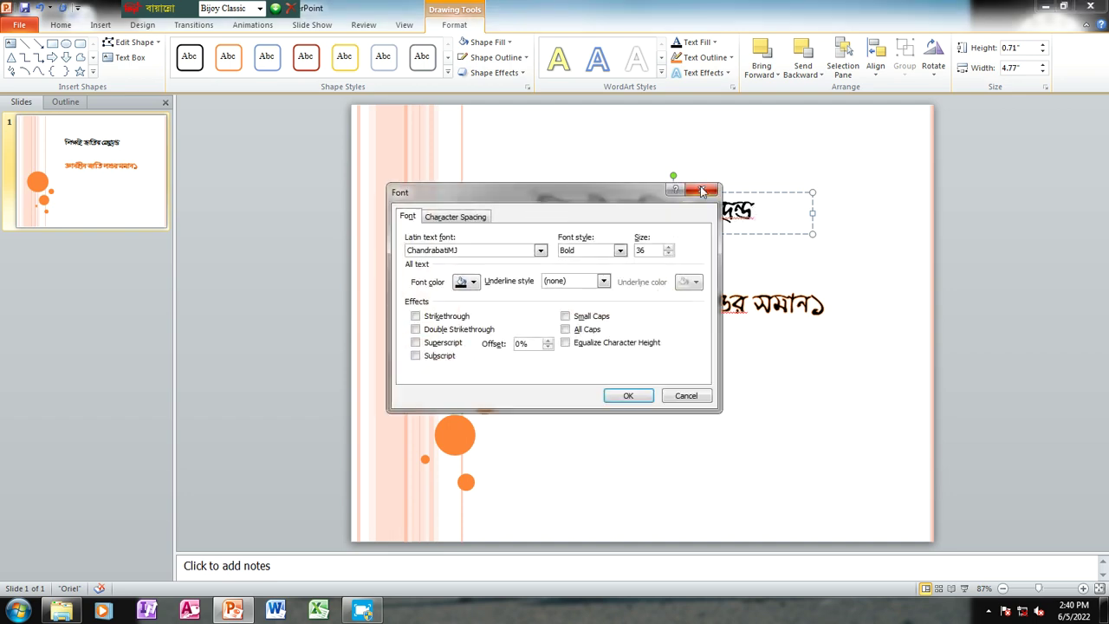
left_click(703, 190)
left_click(734, 267)
left_click(695, 211)
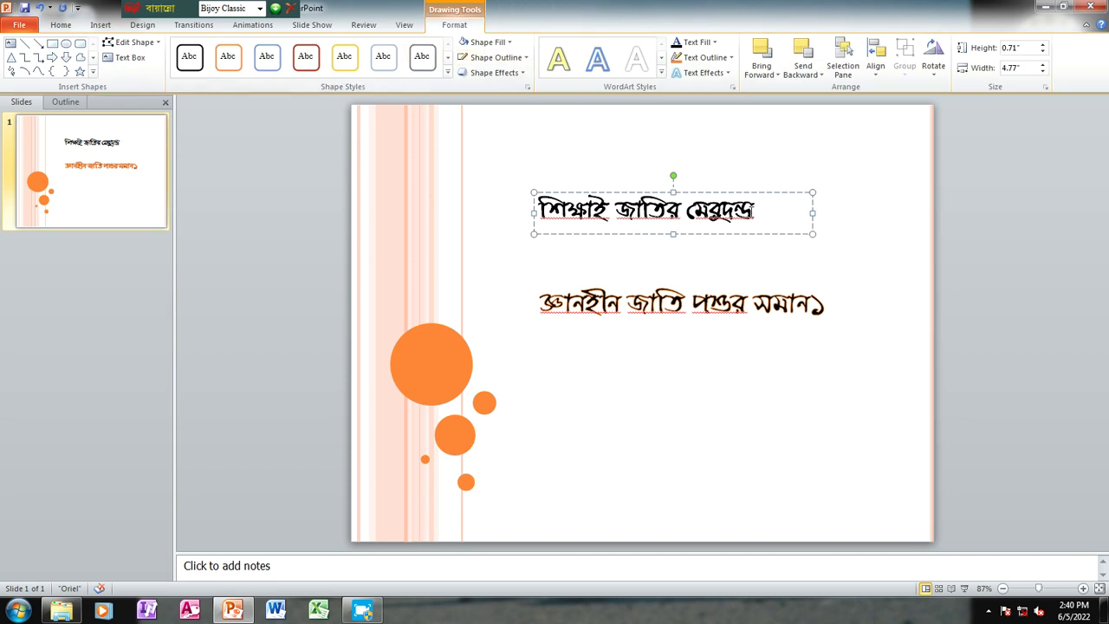
Recover the second text box and delete the stray characters after সমান
key("ctrl+z")
key("ctrl+z")
key("ctrl+z")
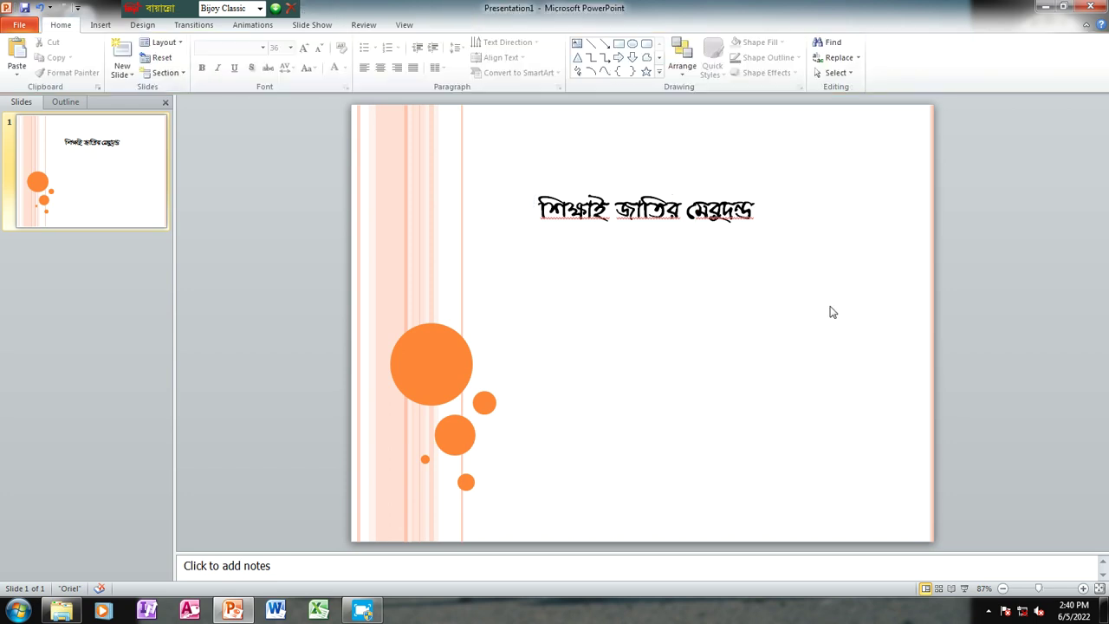
key("ctrl+y")
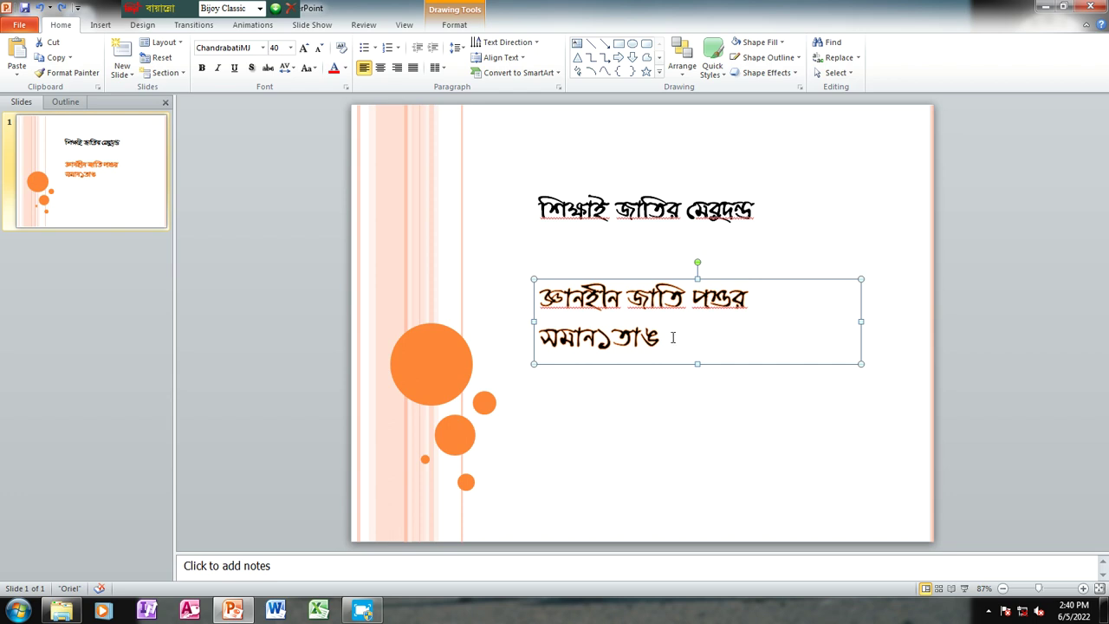
left_click(668, 337)
double_click(664, 337)
left_click(614, 333)
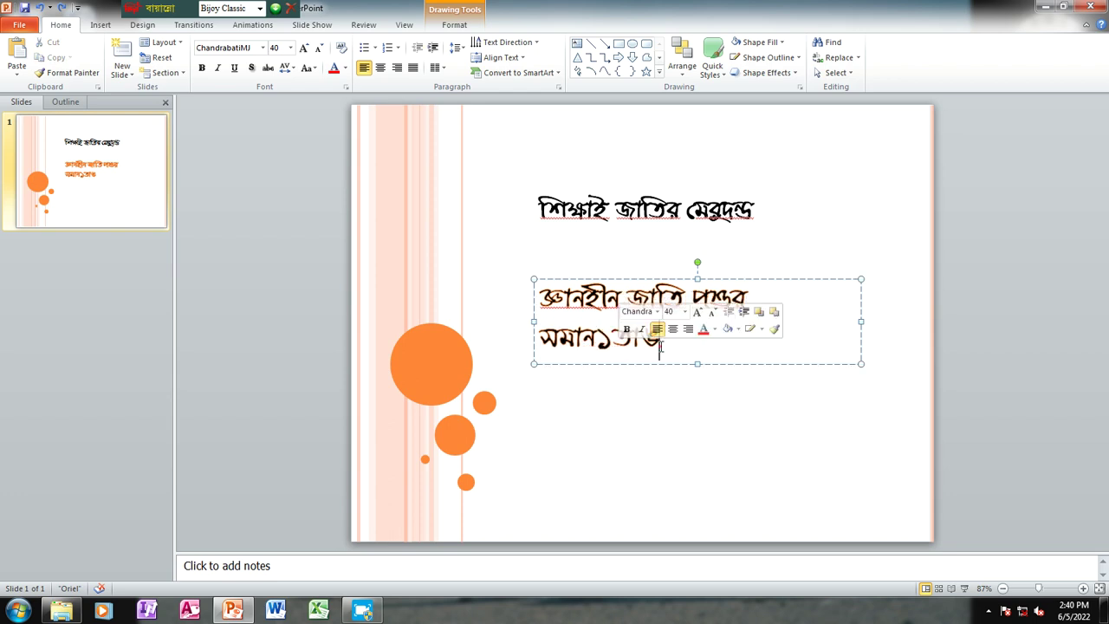
double_click(619, 344)
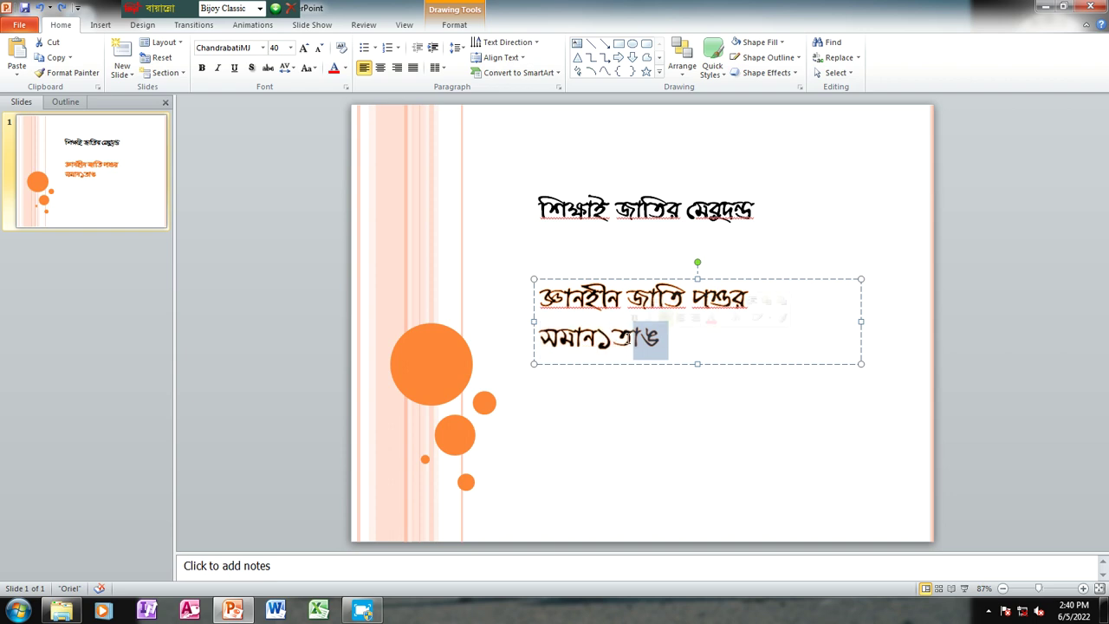
key("BackSpace")
key("BackSpace")
key("BackSpace")
key("BackSpace")
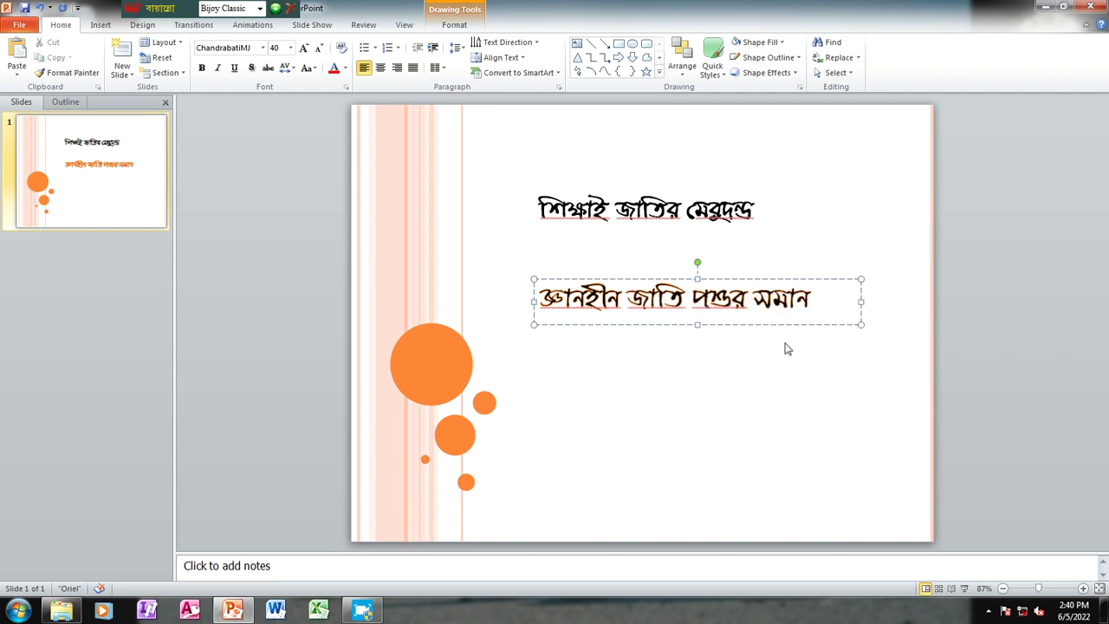
left_click(788, 354)
left_click(686, 208)
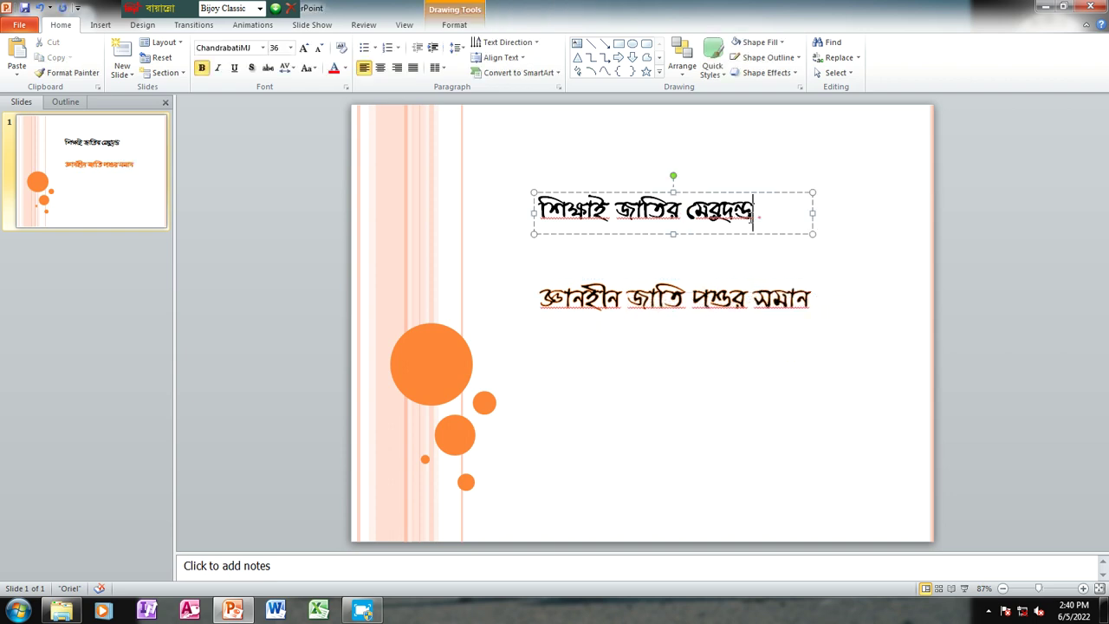
Fill the title box with white, then apply the light orange gradient shape style
left_click_drag(760, 217, 537, 213)
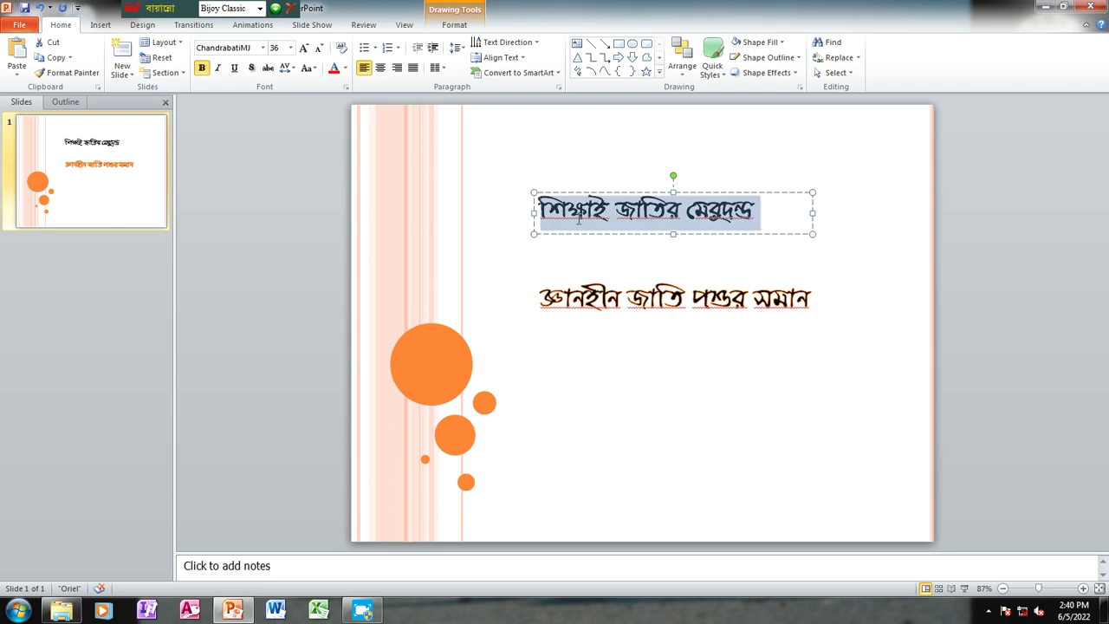
left_click(458, 26)
left_click(508, 45)
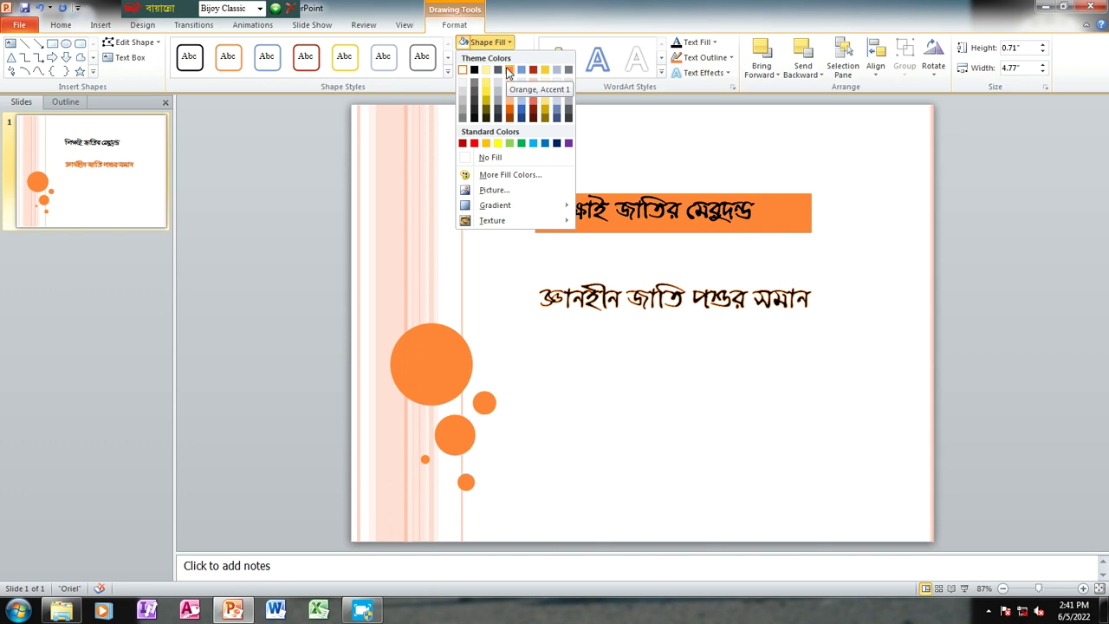
left_click(464, 71)
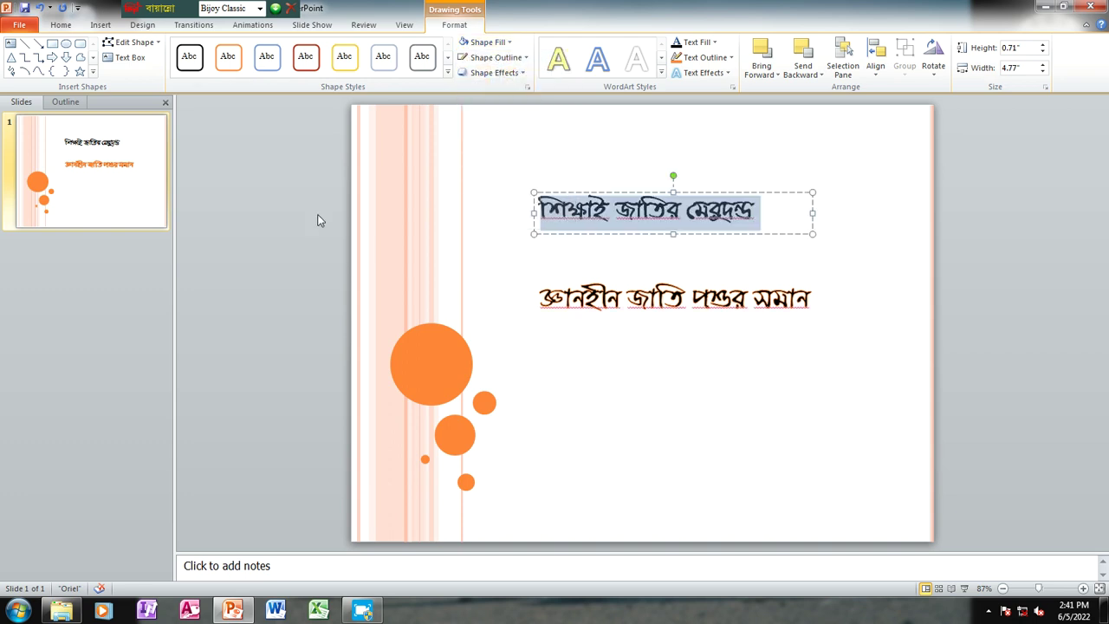
left_click(447, 72)
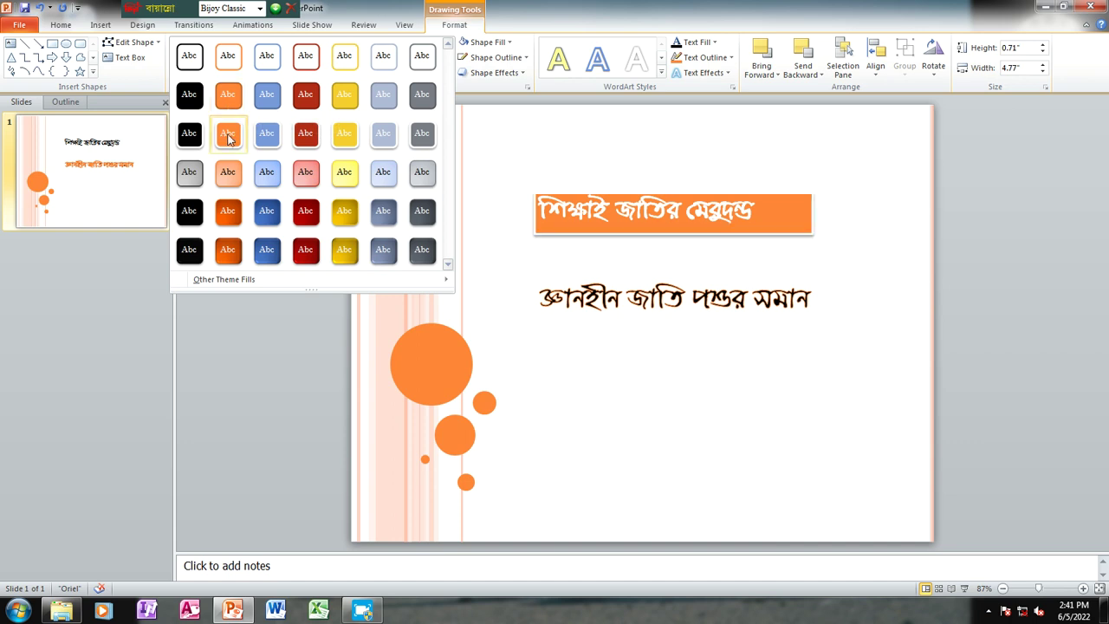
left_click(228, 173)
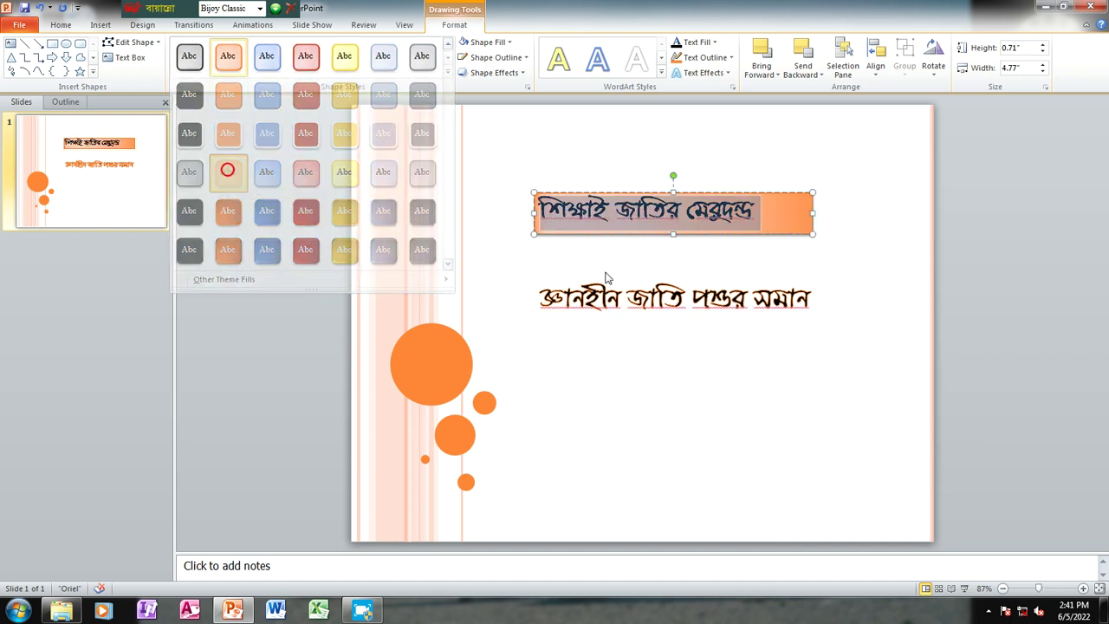
left_click(767, 336)
Apply the same light orange gradient shape style to the subtitle box
left_click_drag(812, 303, 537, 299)
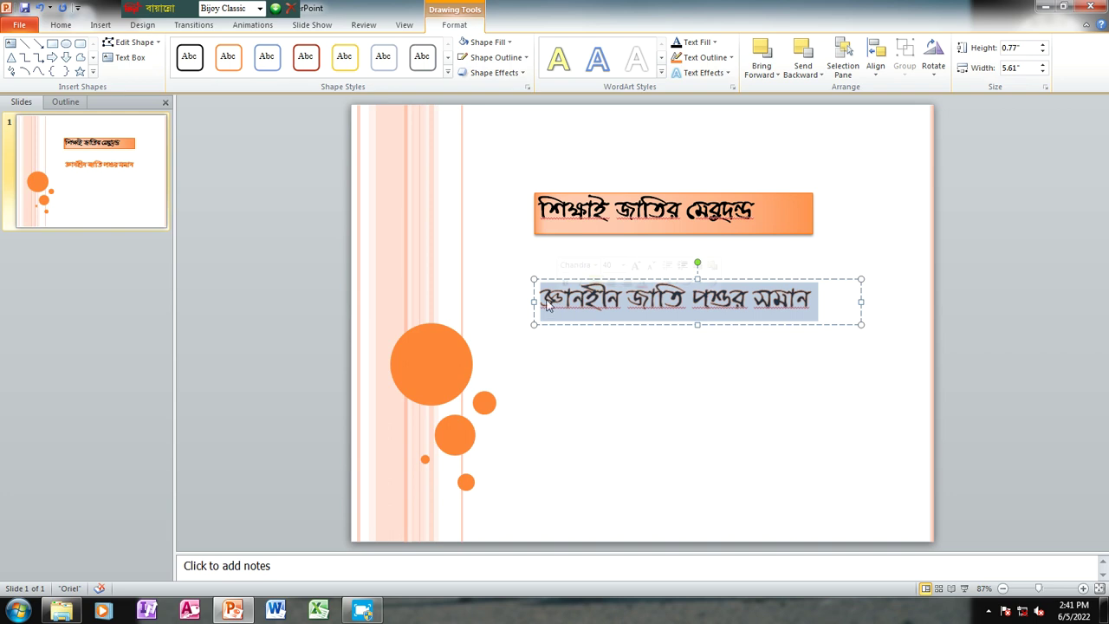
left_click(447, 73)
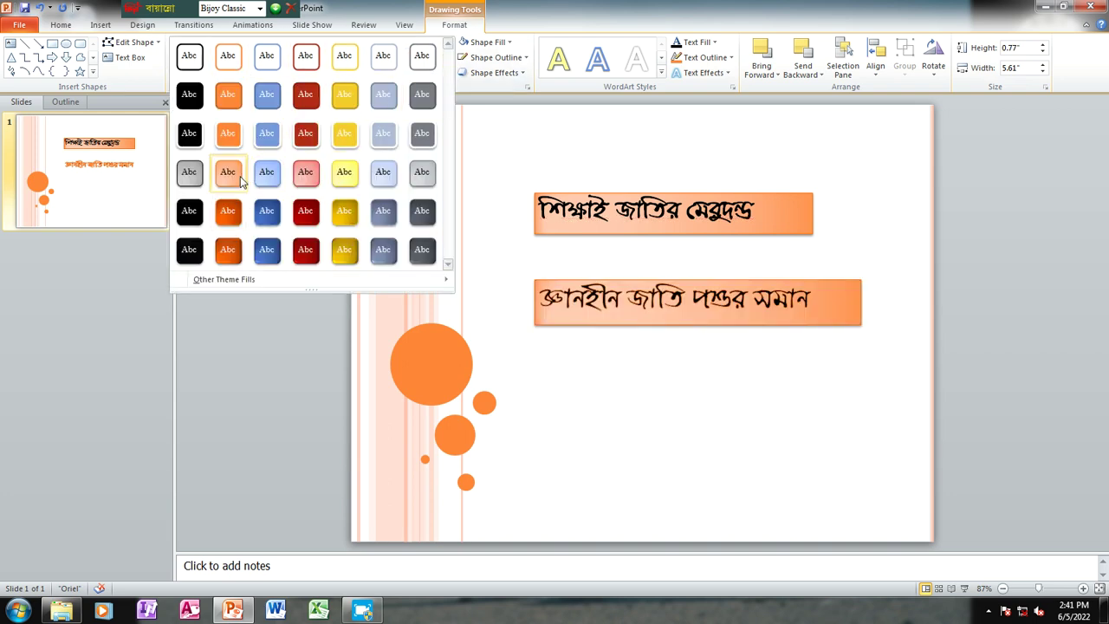
left_click(228, 174)
left_click(701, 457)
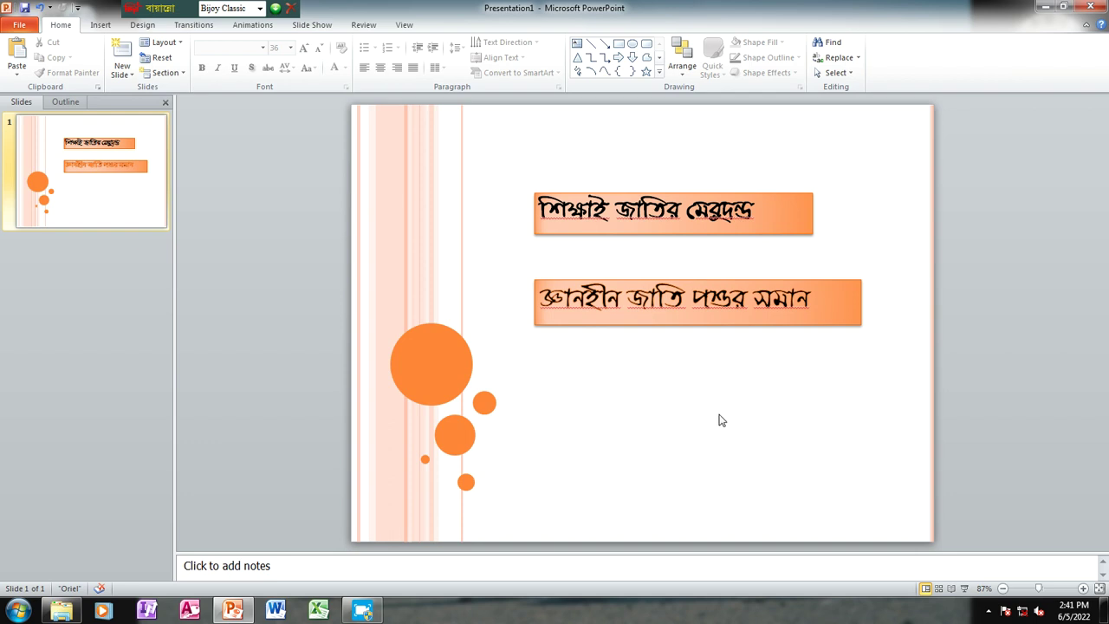
left_click(19, 25)
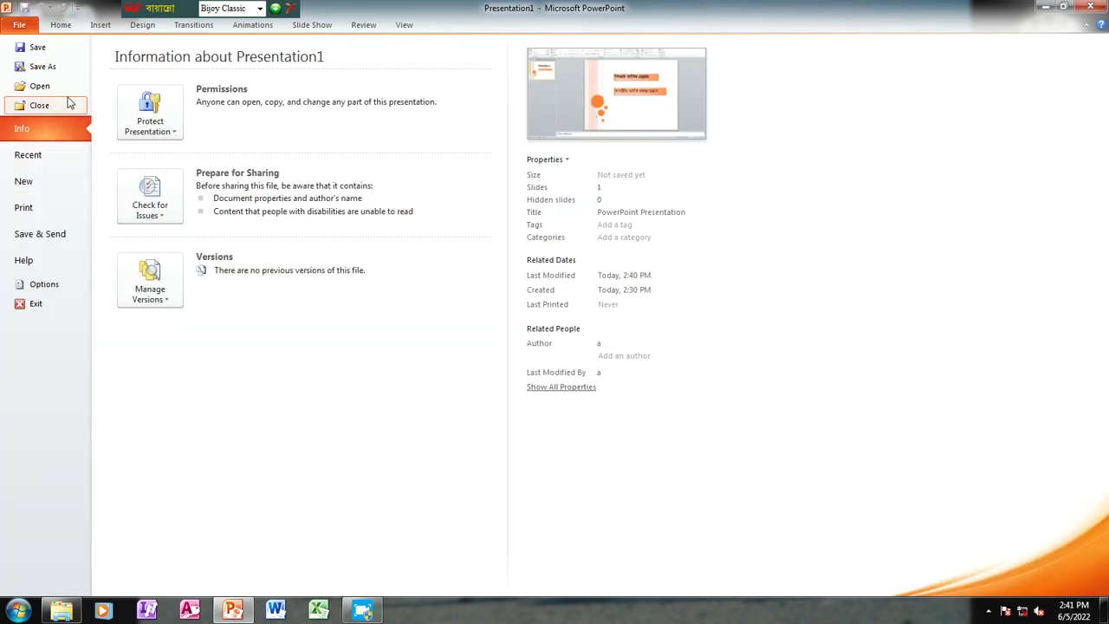
Save the presentation as Presentation13 in the Documents folder
left_click(38, 47)
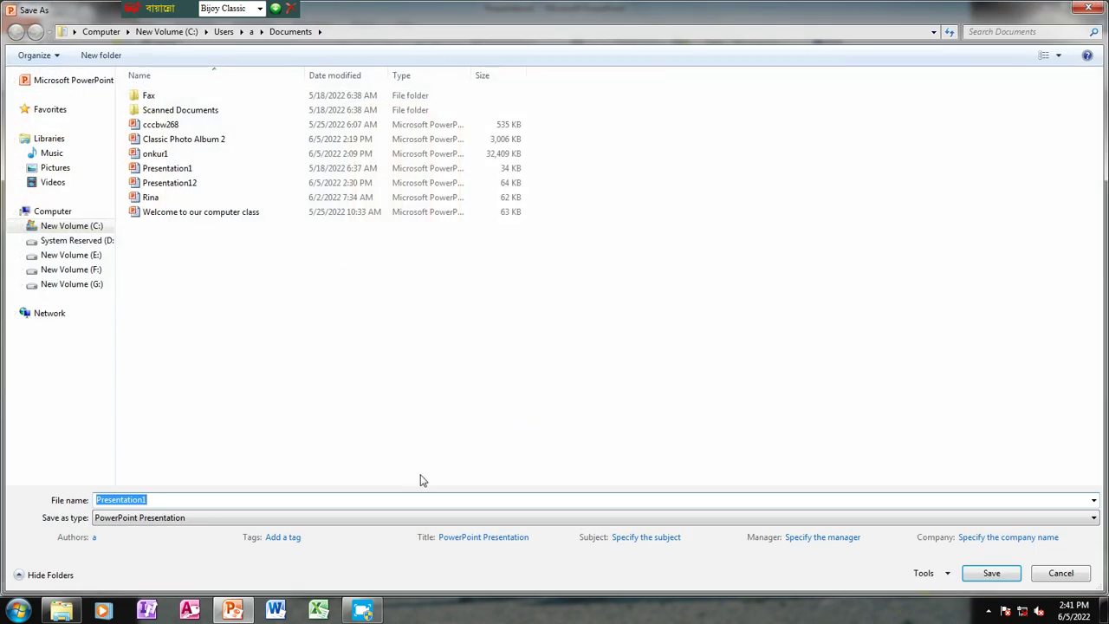
left_click(155, 501)
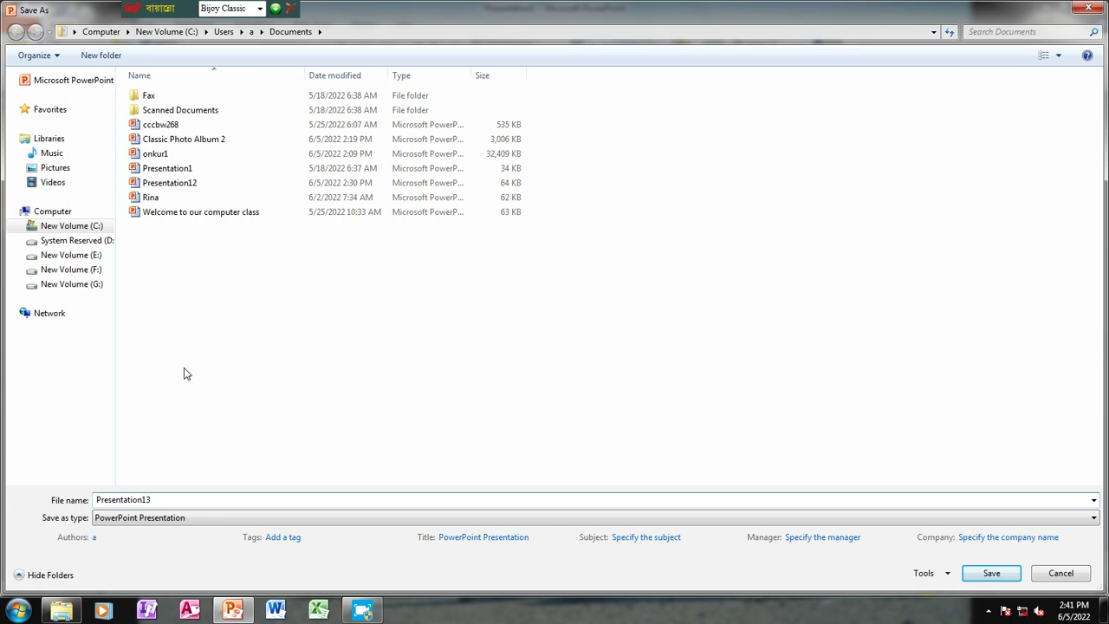
left_click(988, 575)
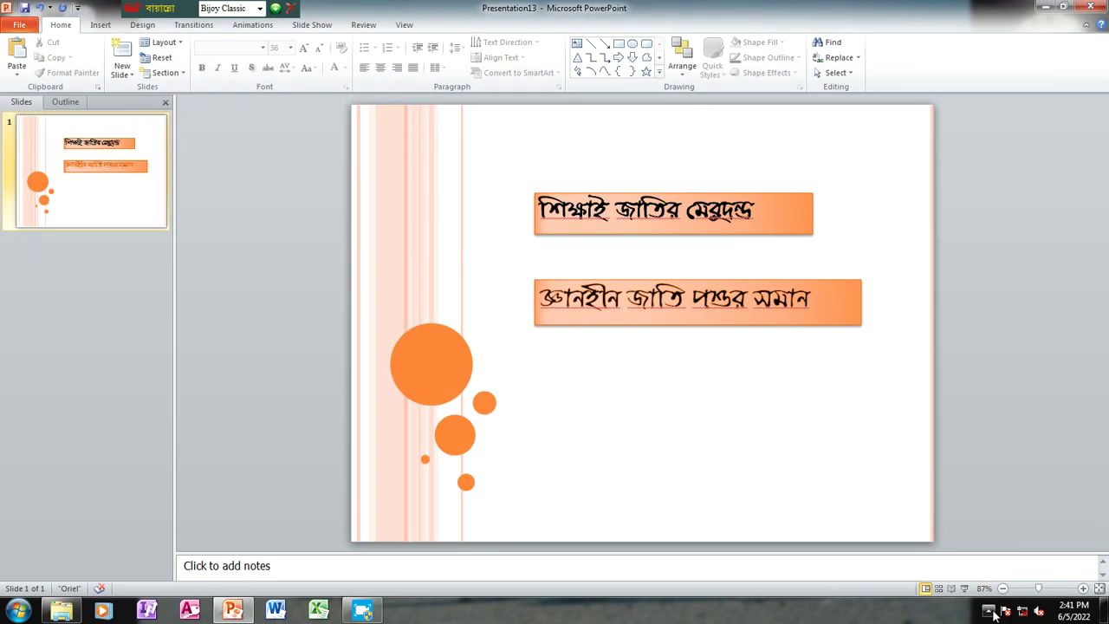
left_click(990, 611)
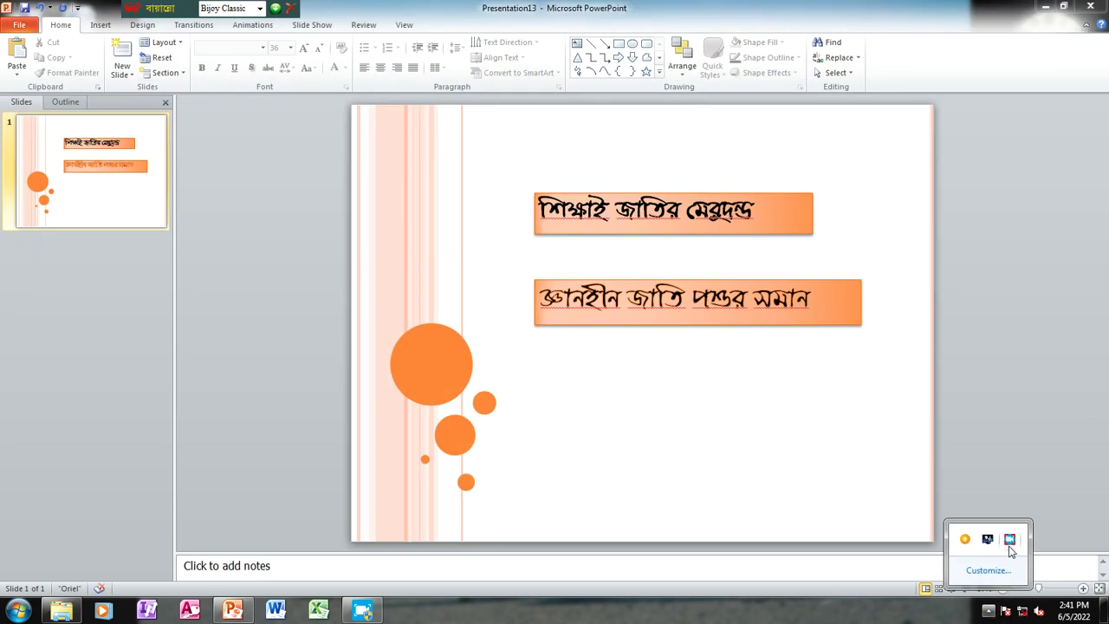